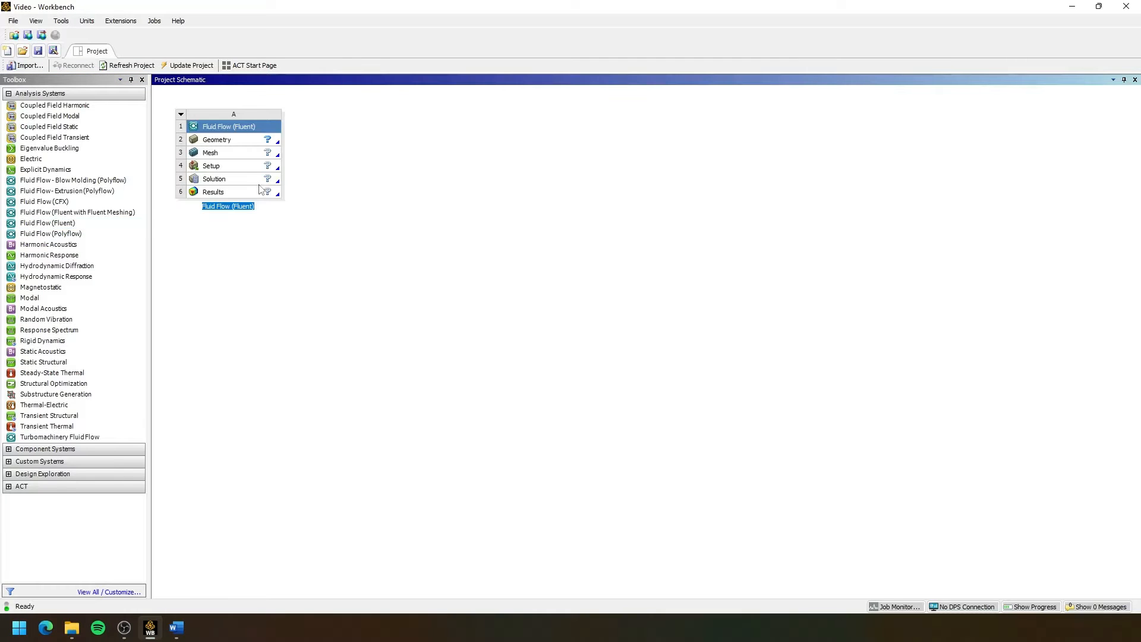
Open the Fluid Flow (Fluent) system's geometry in SpaceClaim and place the sketch grid on the XY plane
double_click(238, 142)
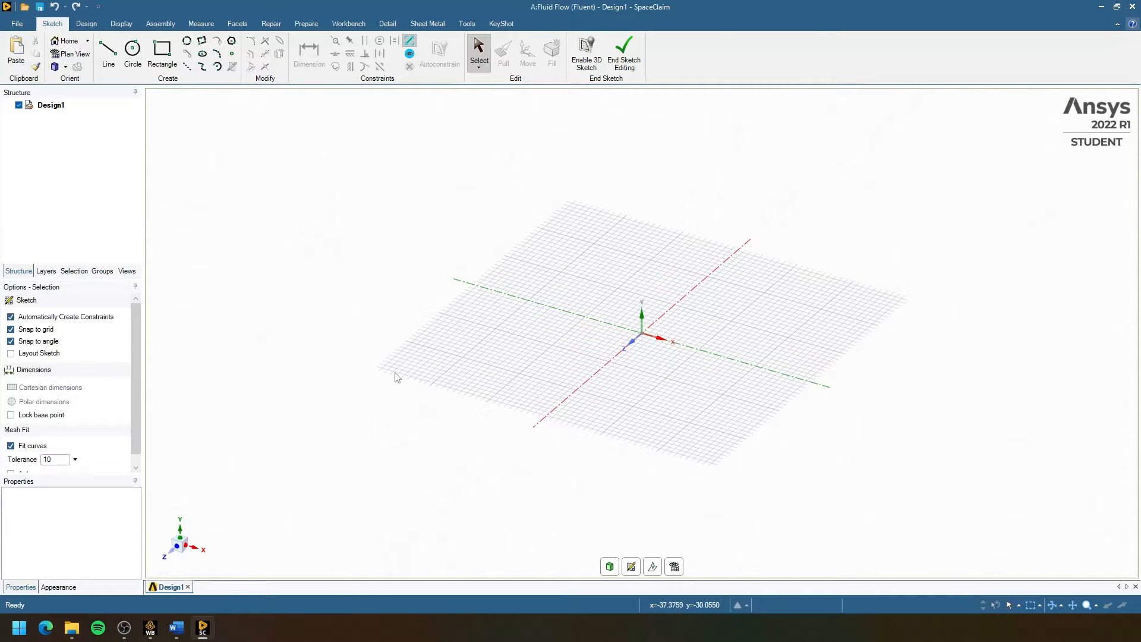
left_click(176, 554)
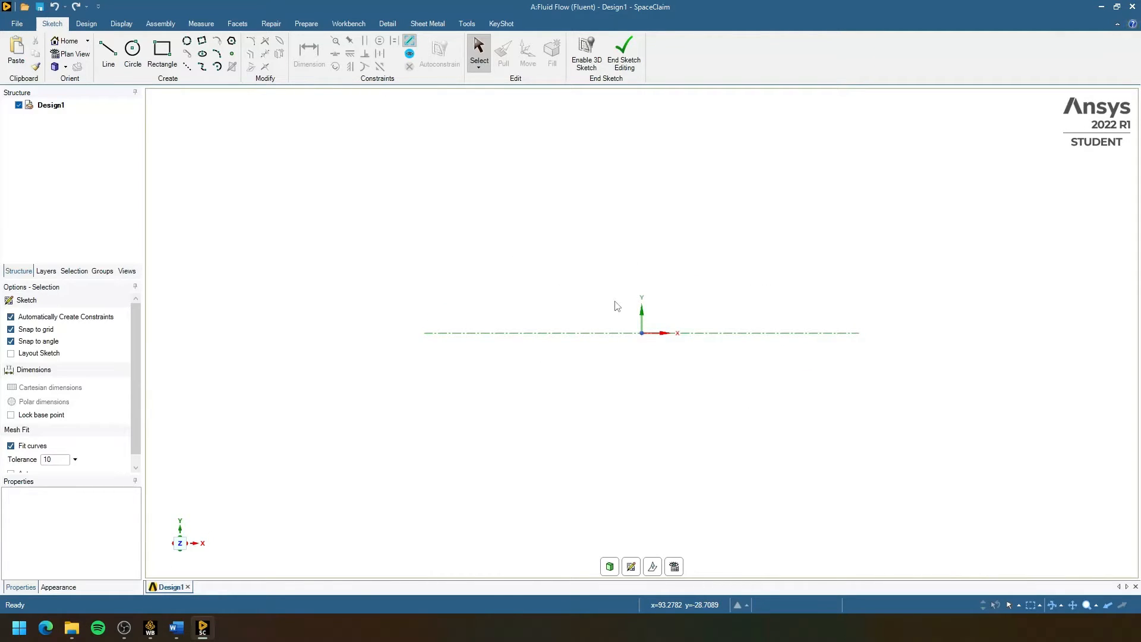
left_click(632, 569)
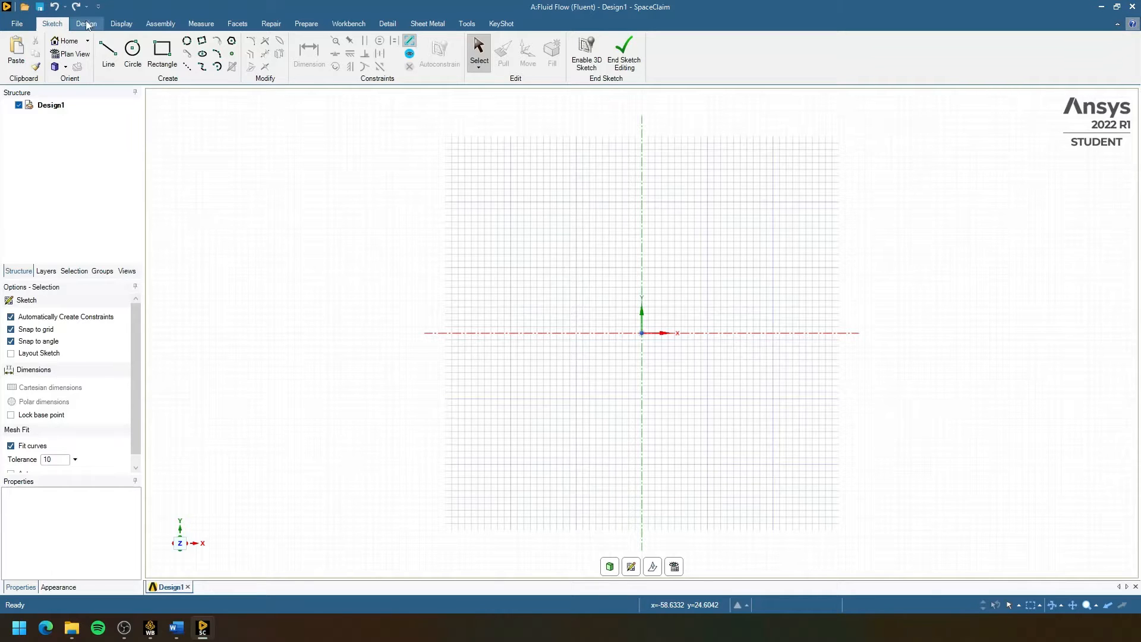
Set the document's unit type to Imperial, with inches as the length unit
left_click(20, 25)
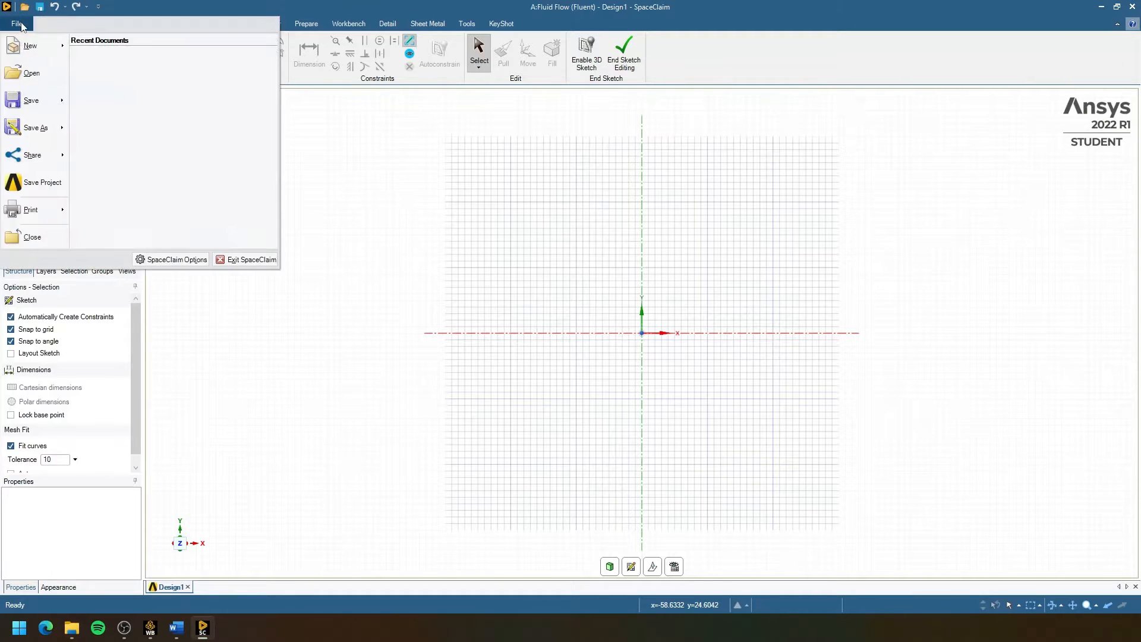
left_click(176, 258)
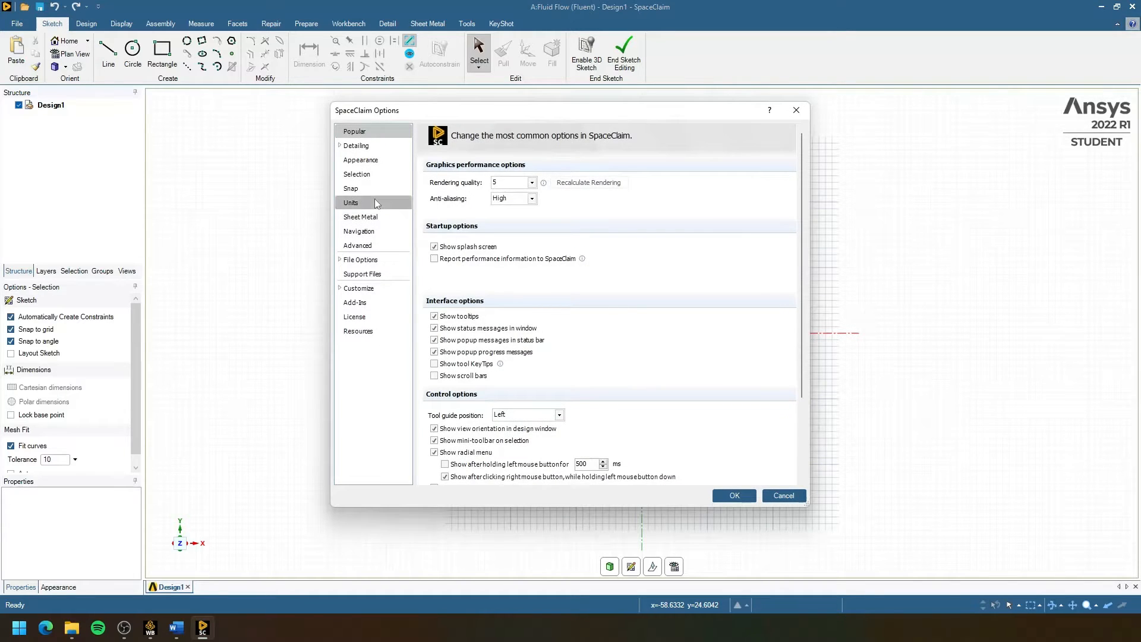
left_click(375, 202)
left_click(548, 209)
left_click(531, 224)
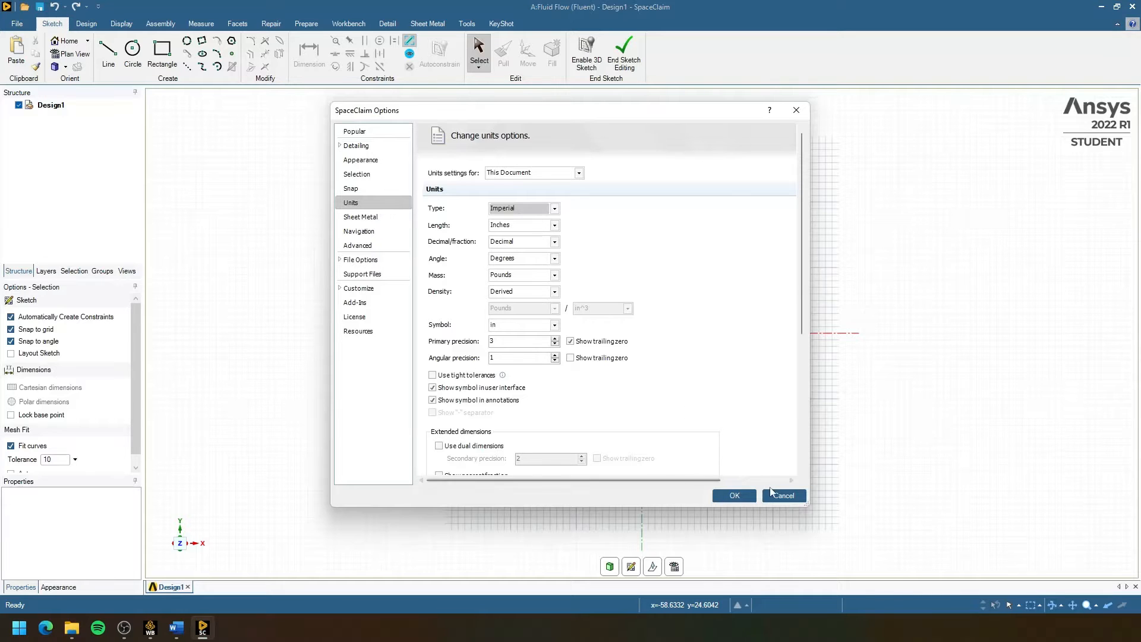
left_click(735, 495)
Sketch two parallel vertical inlet lines about 5.375 in long and 4.375 in apart, crossing the horizontal axis on the negative X side
scroll(678, 410, "down", 5)
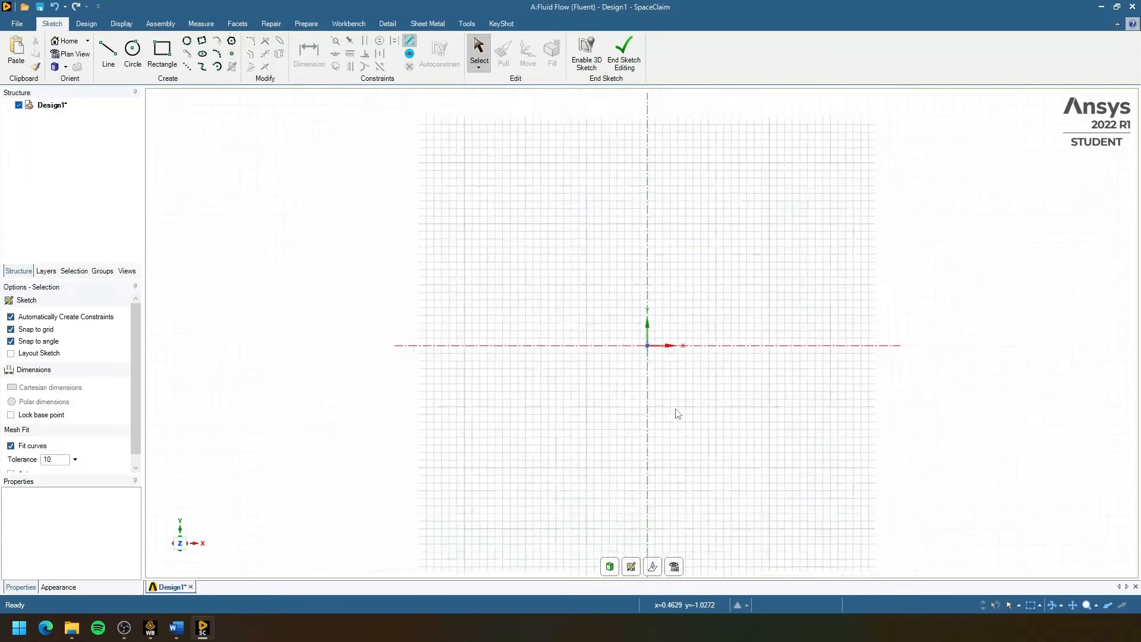
middle_click_drag(651, 393, 571, 344, "shift")
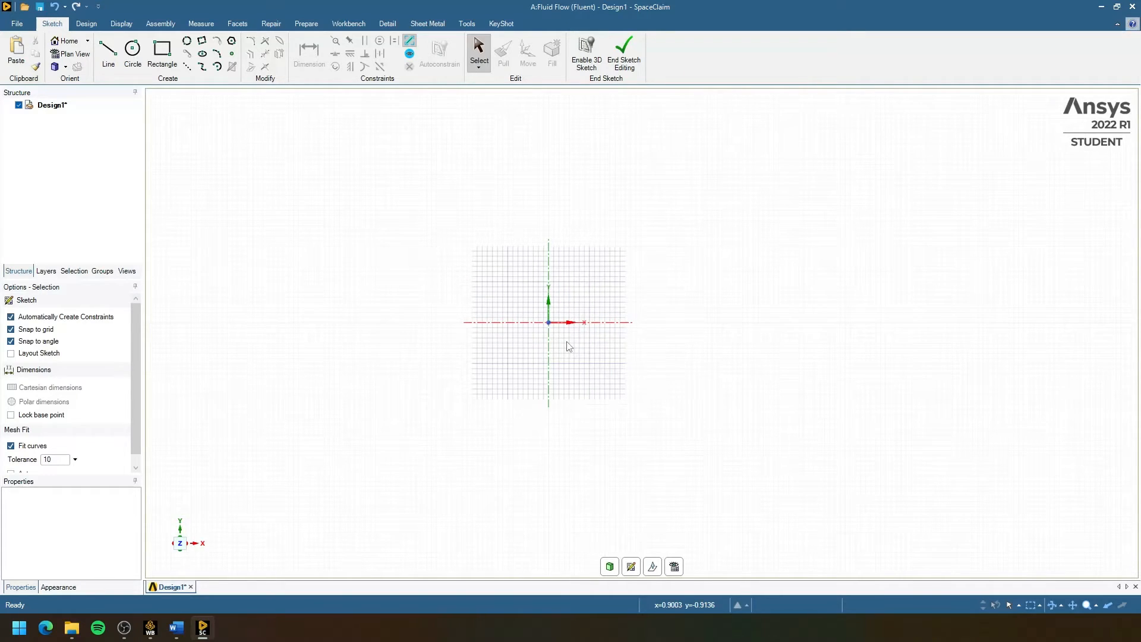
scroll(568, 346, "down", 3)
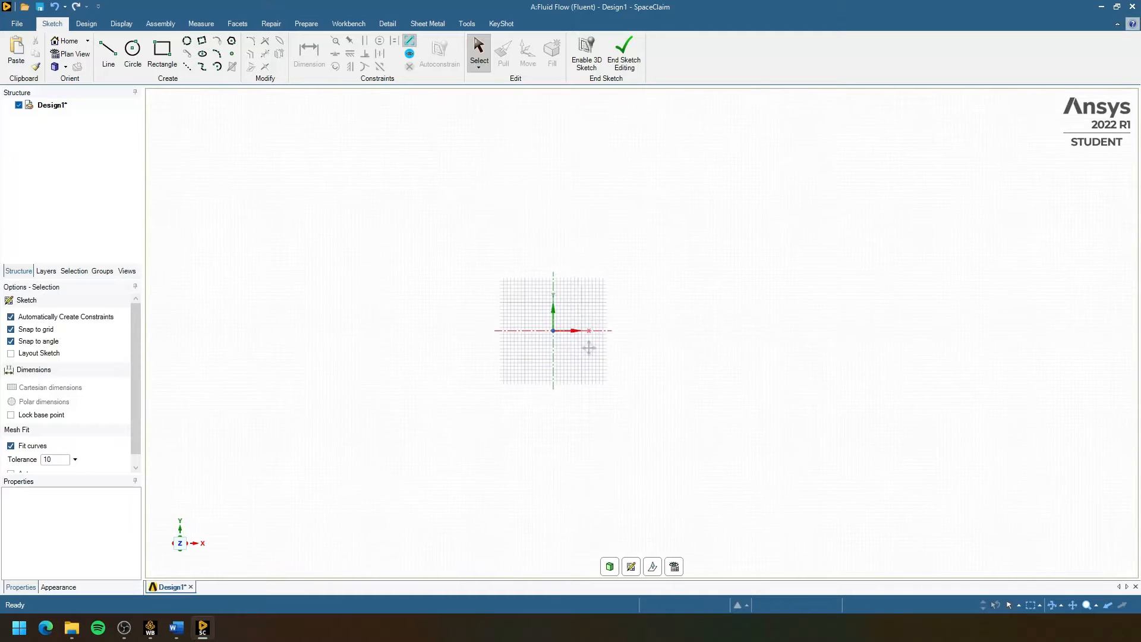
left_click(108, 53)
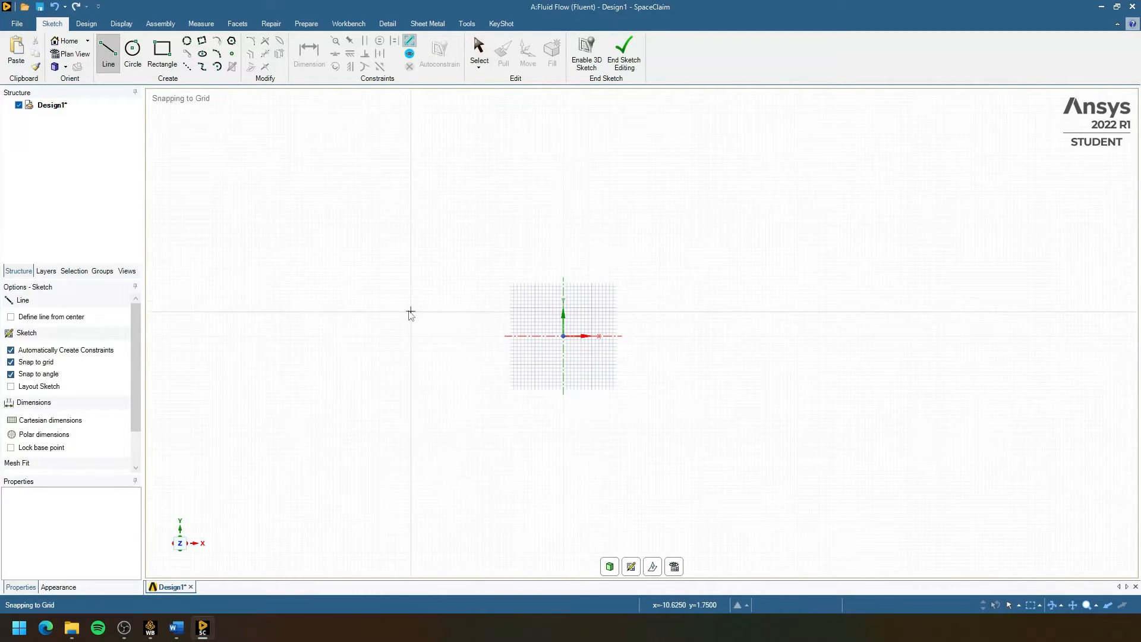
left_click(374, 300)
key("Escape")
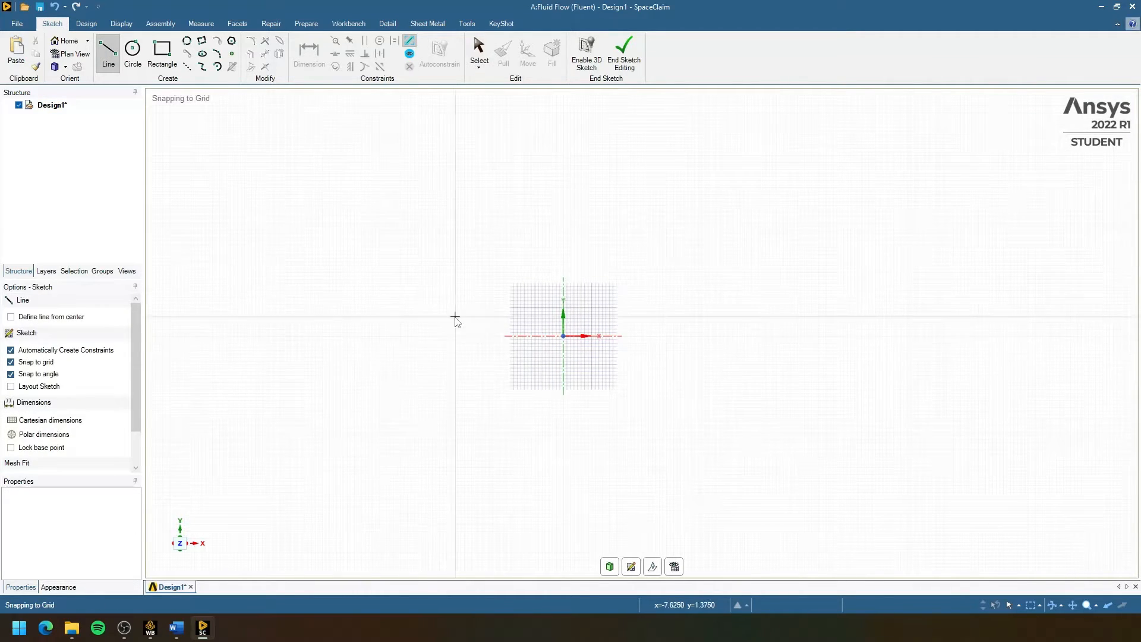
left_click(356, 299)
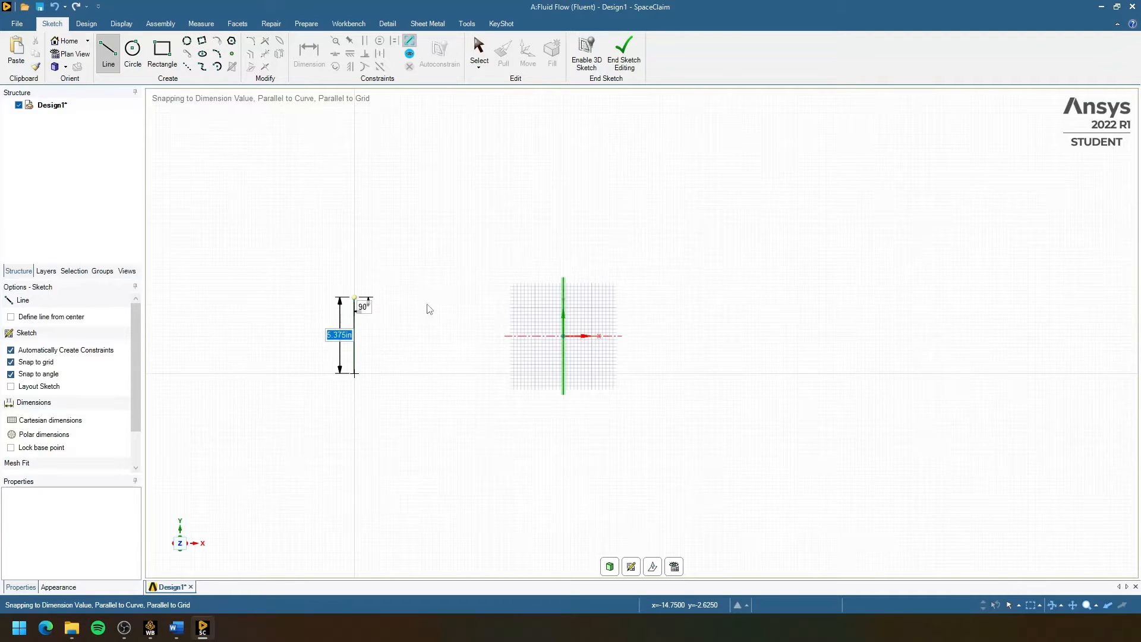
left_click(355, 373)
key("Escape")
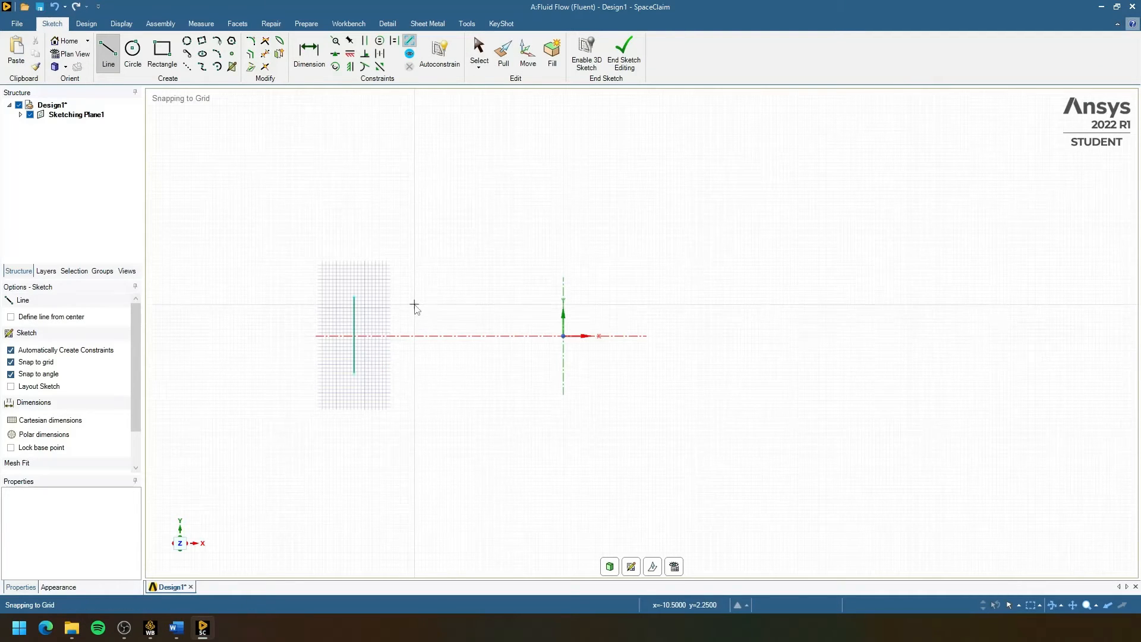
left_click(416, 297)
left_click(416, 374)
key("Escape")
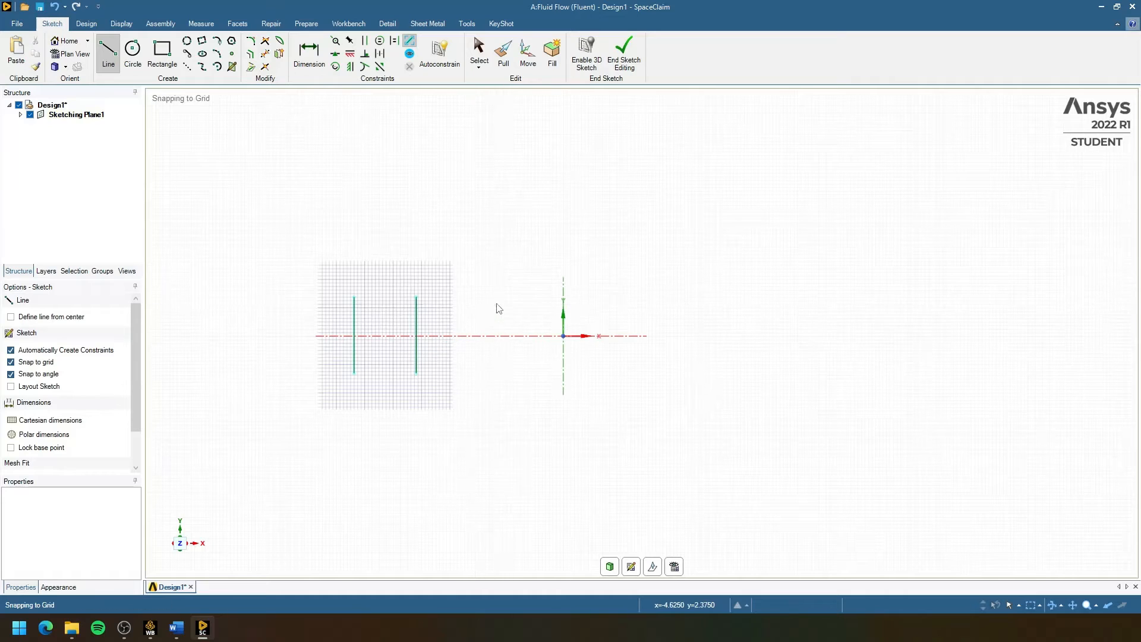
Sketch two vertical throat lines about 2.5 in long and 5 in apart, one on each side of the origin
left_click(527, 322)
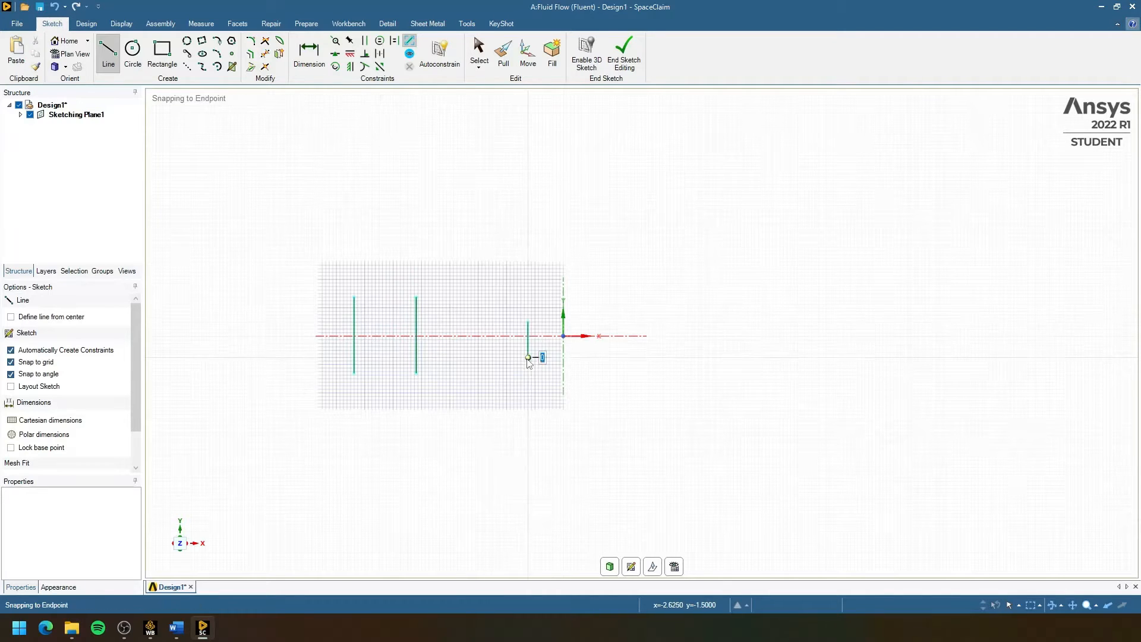
left_click(528, 357)
key("Escape")
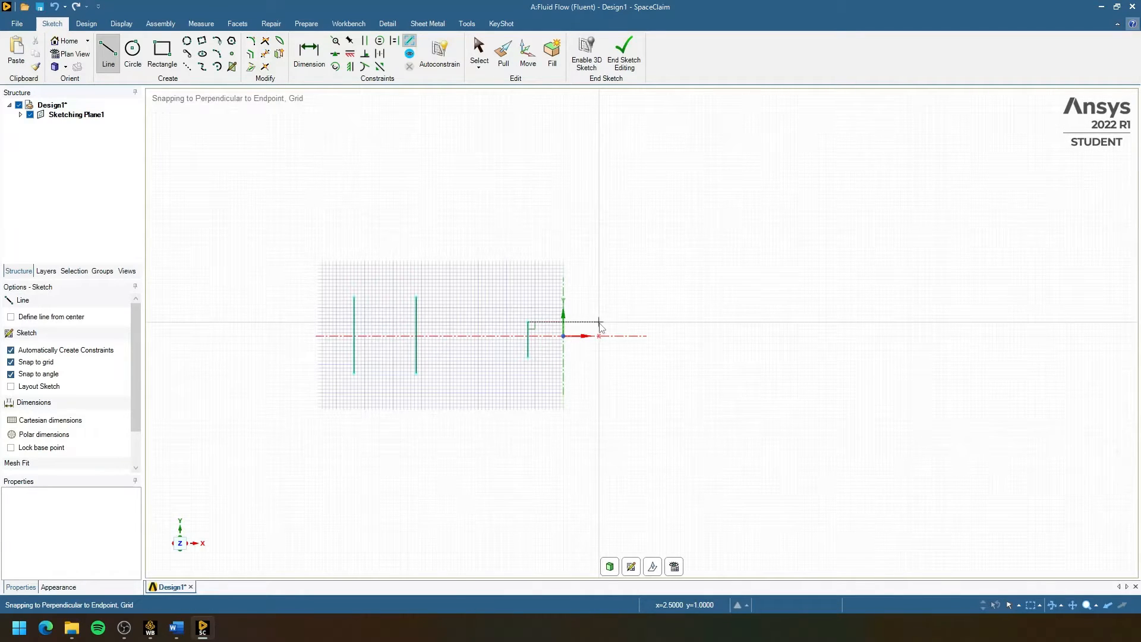
left_click(599, 322)
left_click(599, 357)
key("Escape")
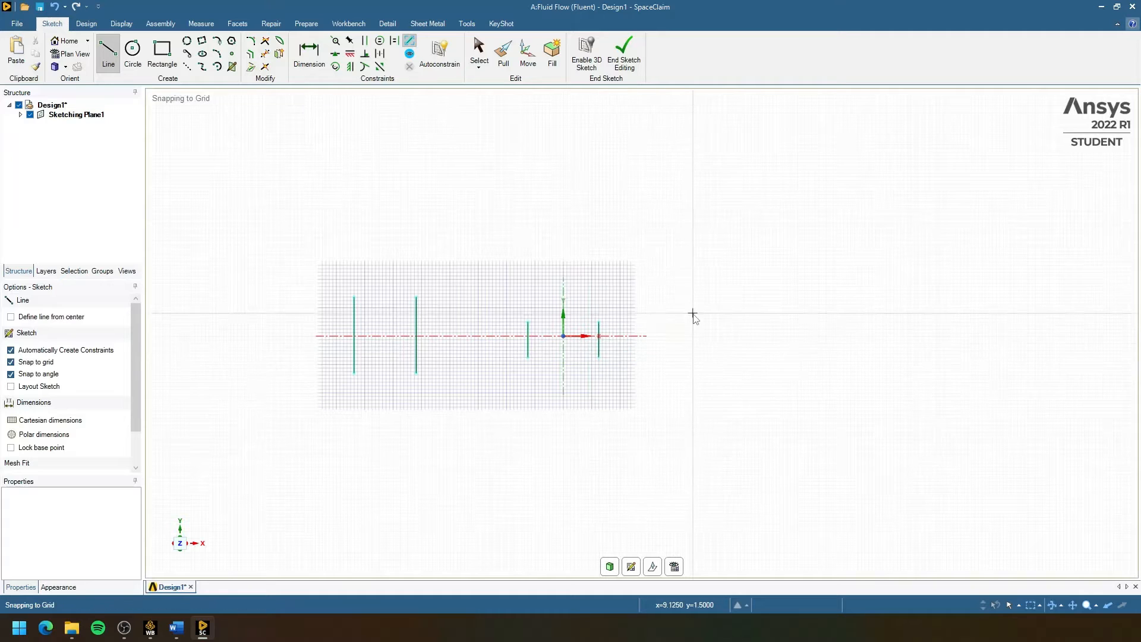
Sketch a longer vertical outlet line across the horizontal axis at about x = 9.375 in, ending at y = -3 in
left_click(697, 304)
left_click(697, 379)
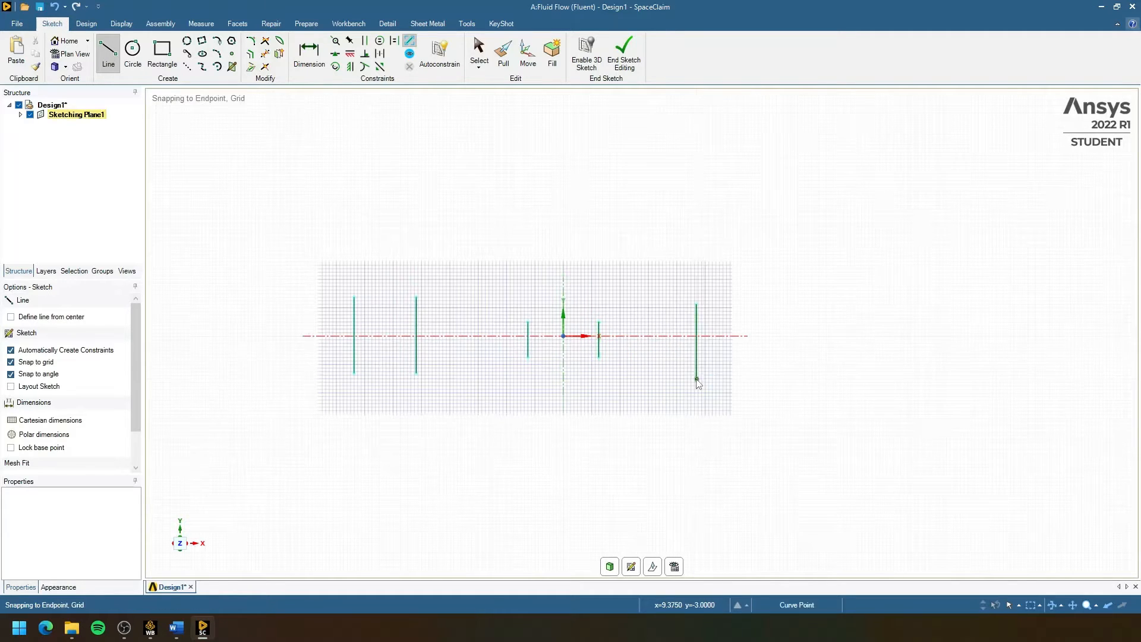
key("Escape")
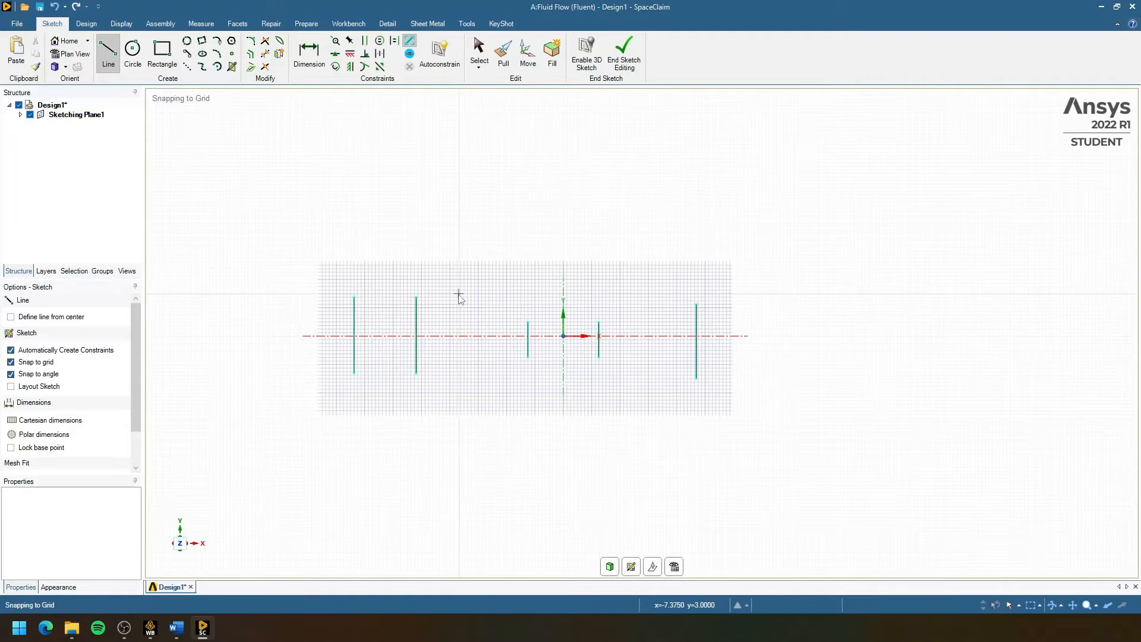
Connect the upper endpoints of all five vertical lines with a continuous line chain to form the upper nozzle wall
left_click(355, 297)
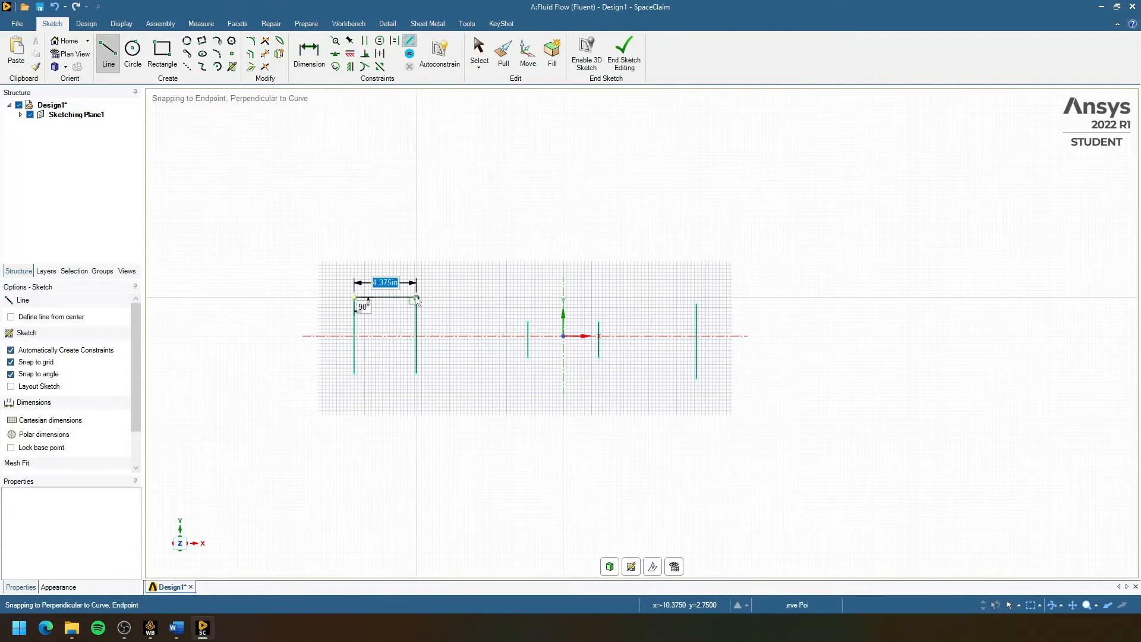
left_click(416, 297)
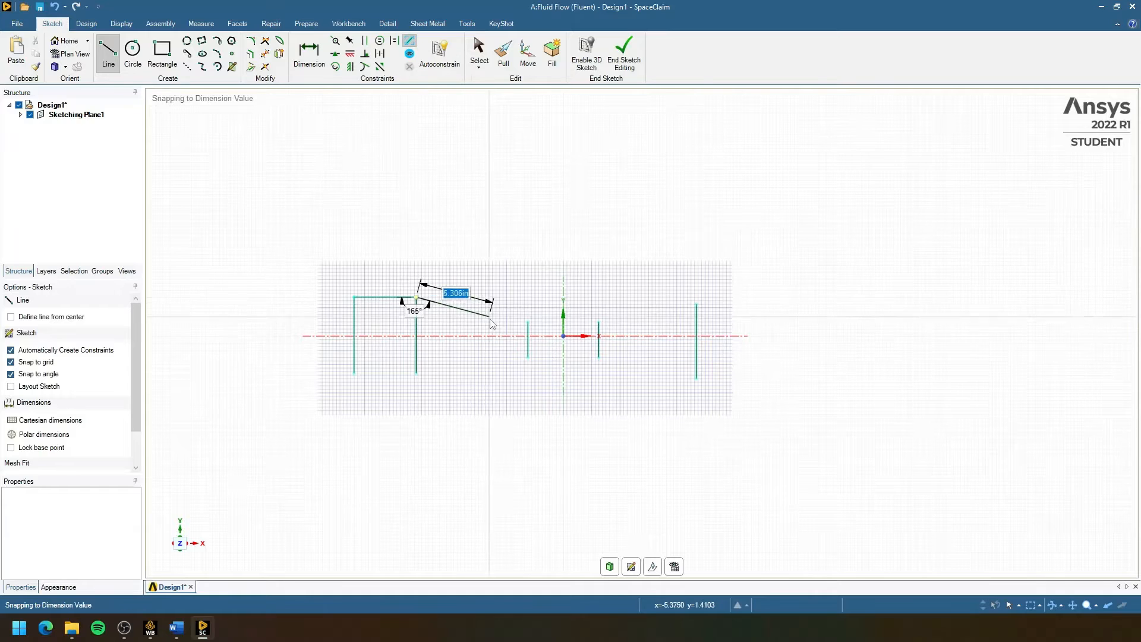
left_click(528, 323)
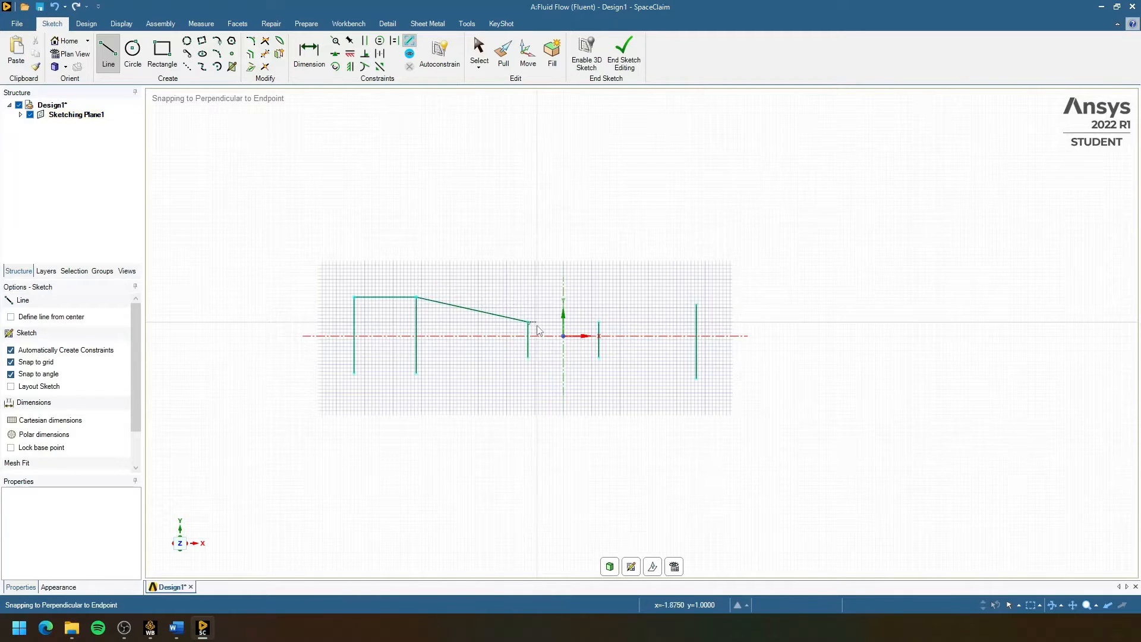
left_click(599, 323)
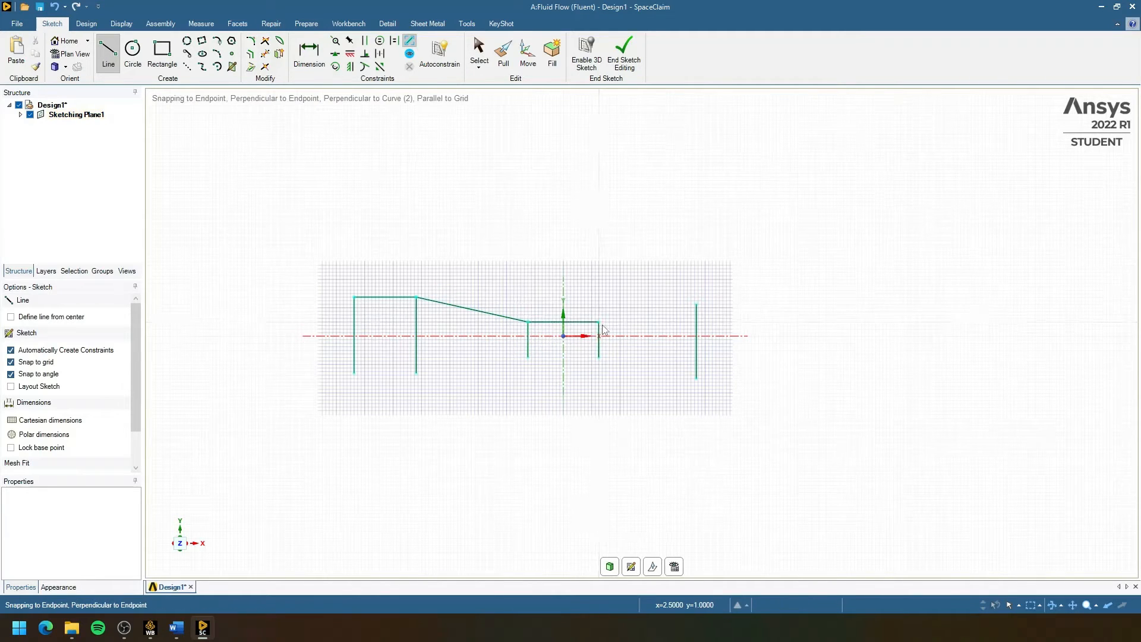
left_click(696, 305)
Connect the lower endpoints of all five vertical lines to form the lower nozzle wall, and end the Line tool
left_click(696, 379)
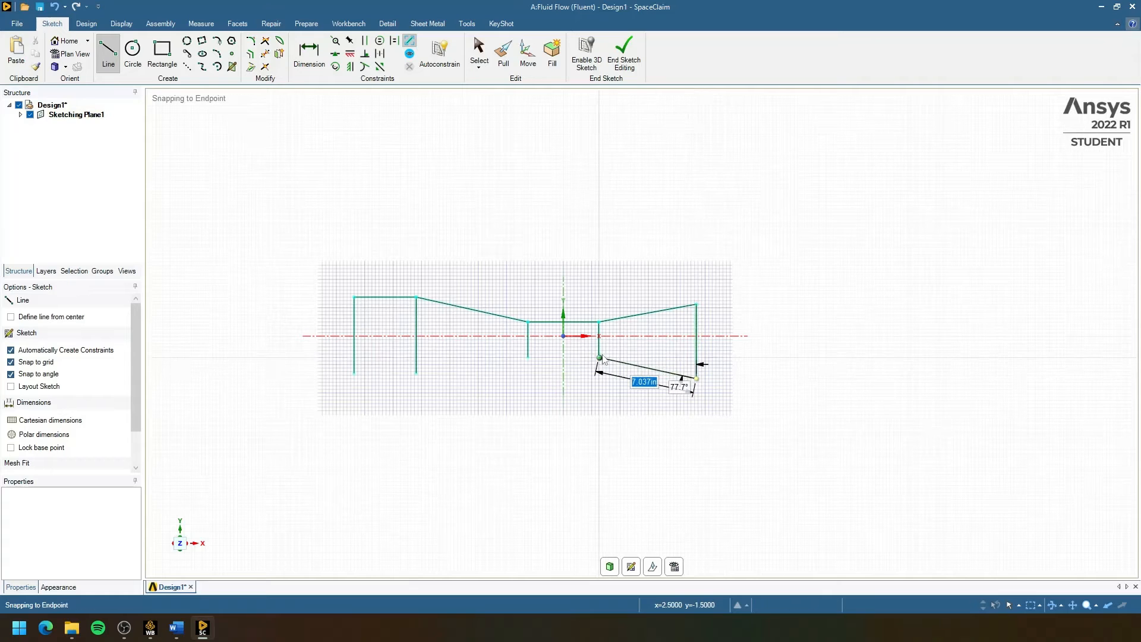
left_click(600, 357)
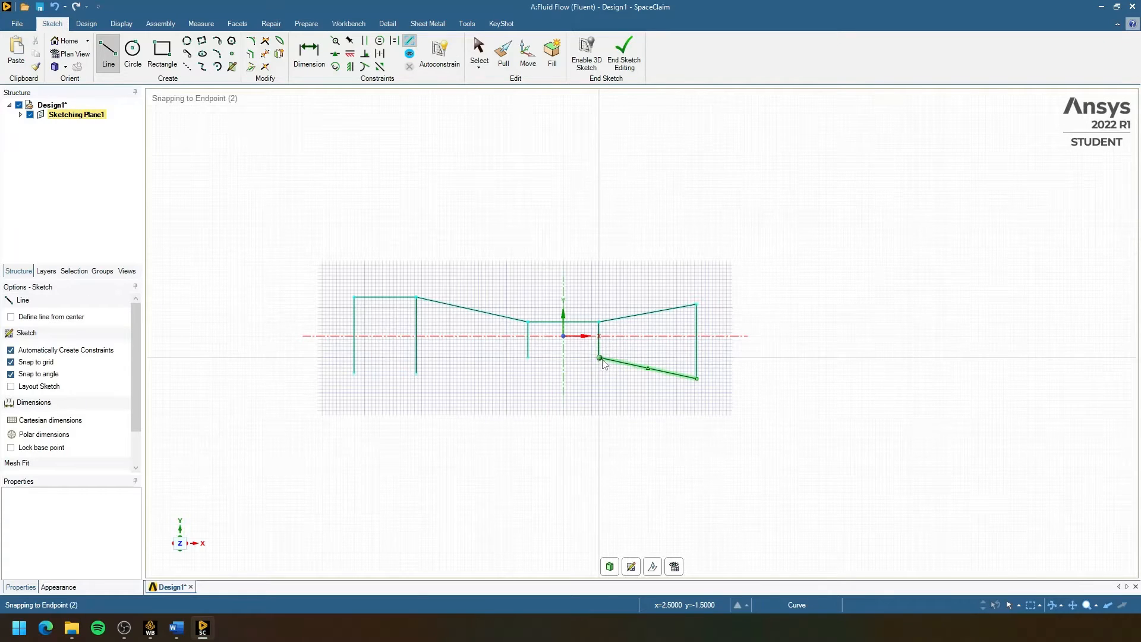
left_click(529, 357)
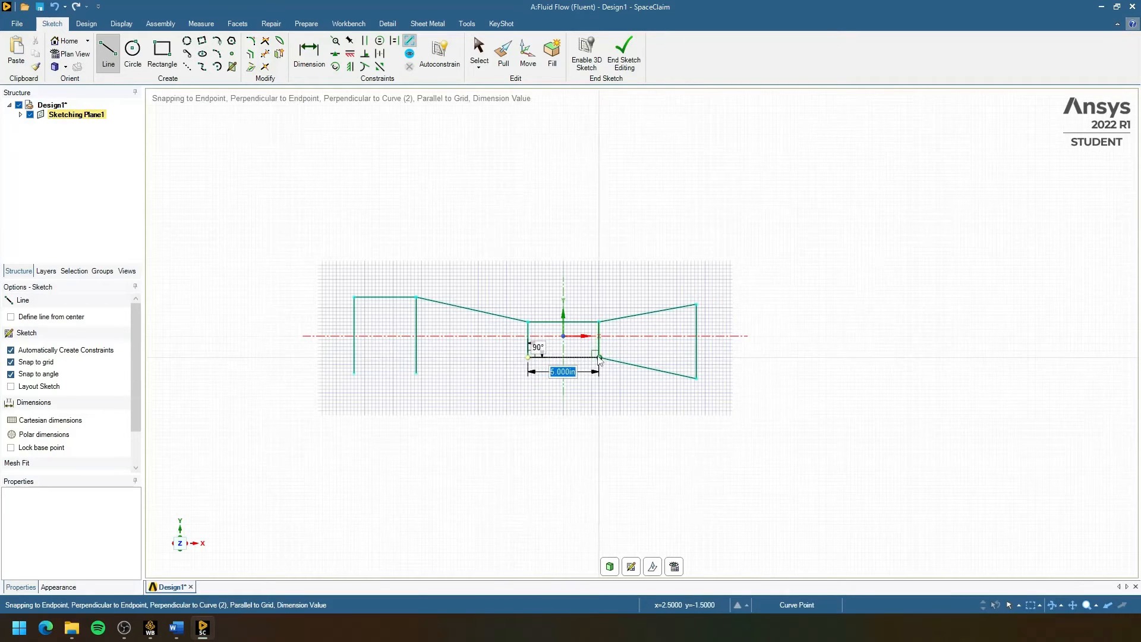
left_click(529, 357)
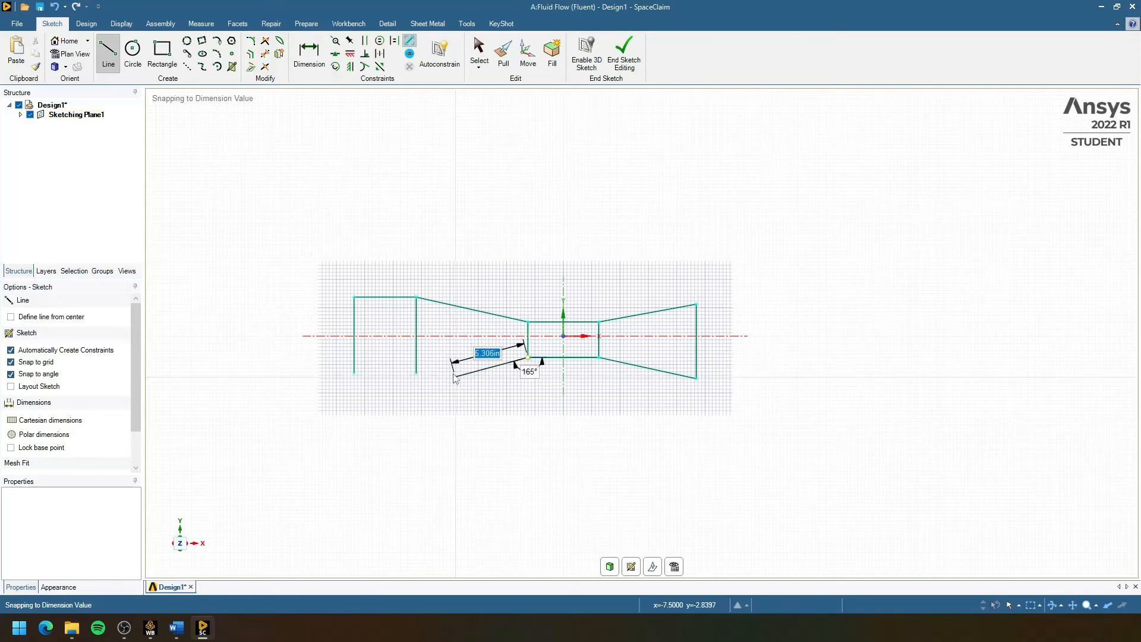
left_click(416, 374)
left_click(355, 373)
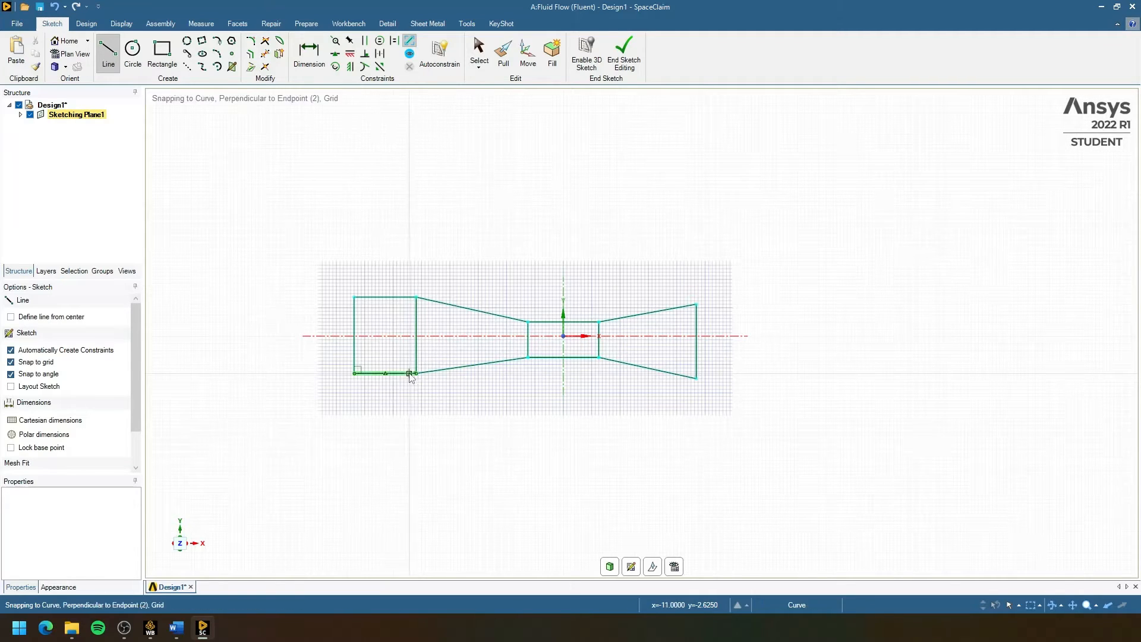
left_click(416, 373)
key("Escape")
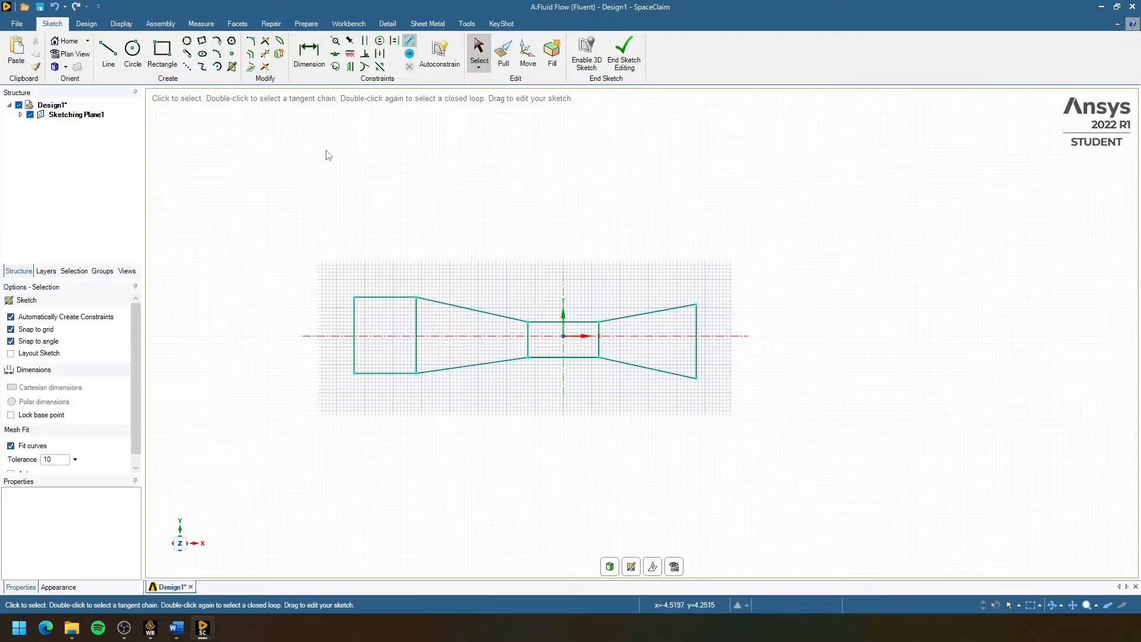
Apply symmetric constraints about the horizontal axis to the upper and lower lines of the throat, converging, inlet and diverging sections
left_click(380, 66)
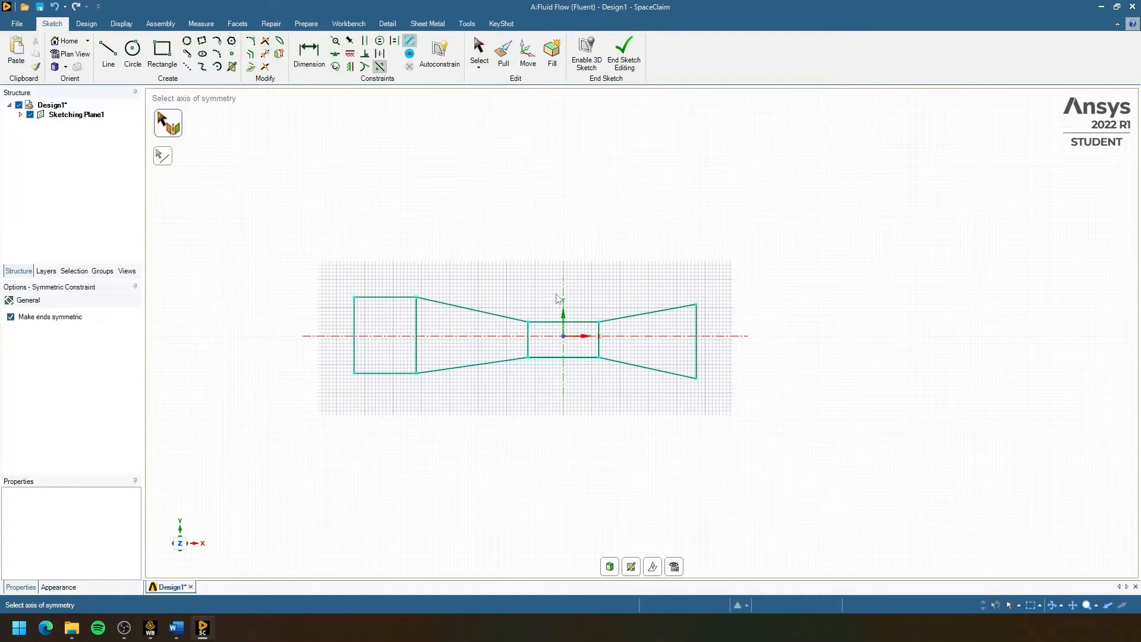
left_click(553, 337)
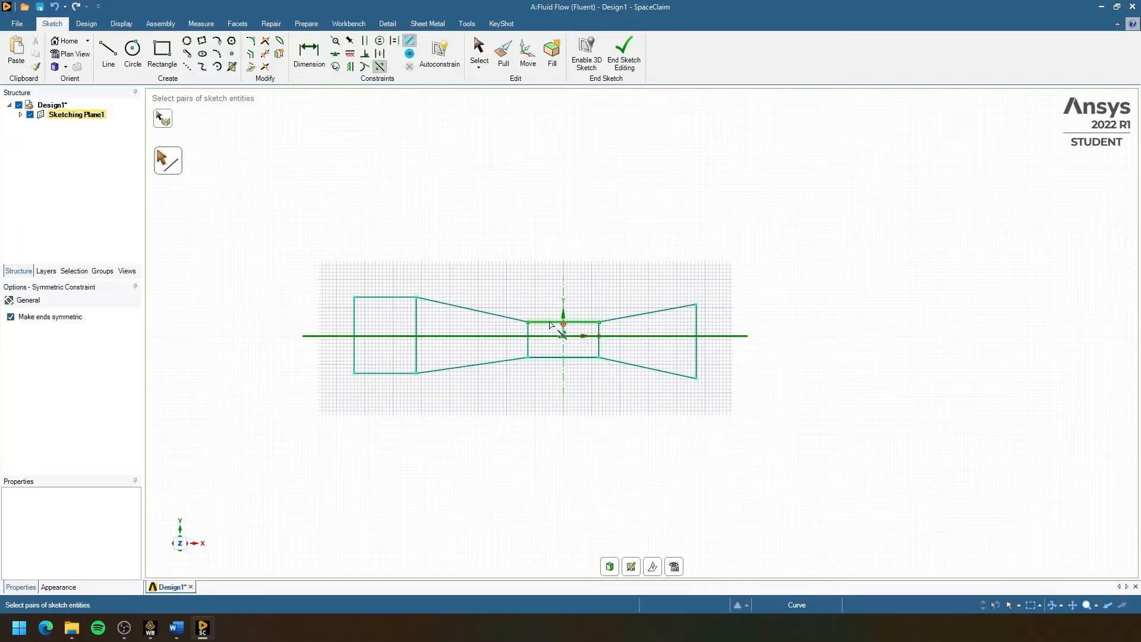
left_click(560, 358)
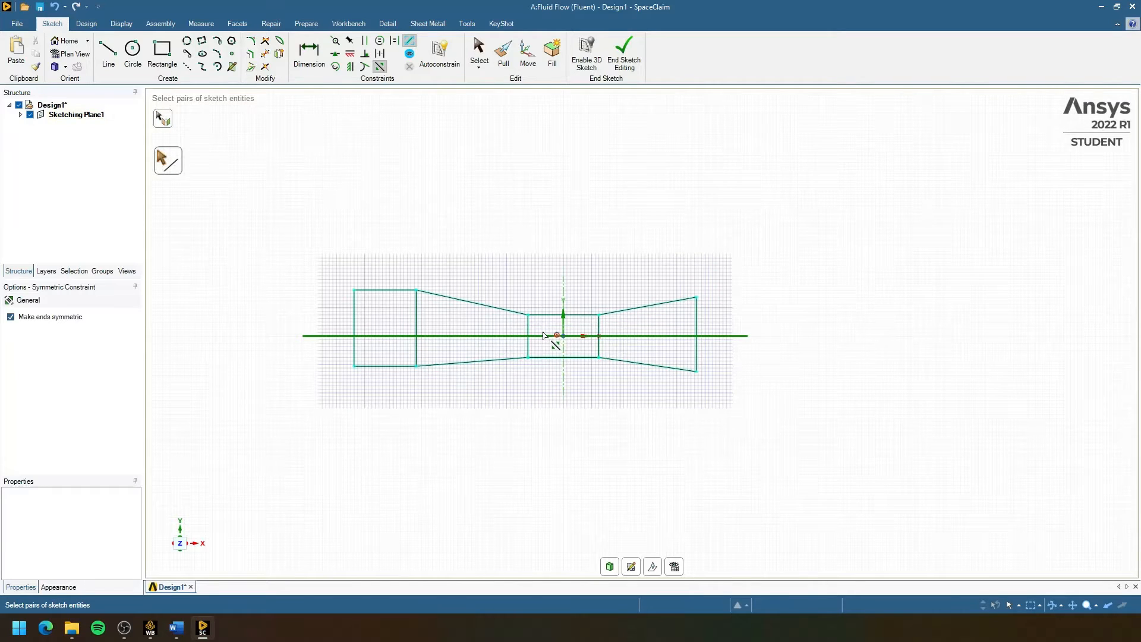
left_click(496, 312)
left_click(505, 360)
left_click(408, 306)
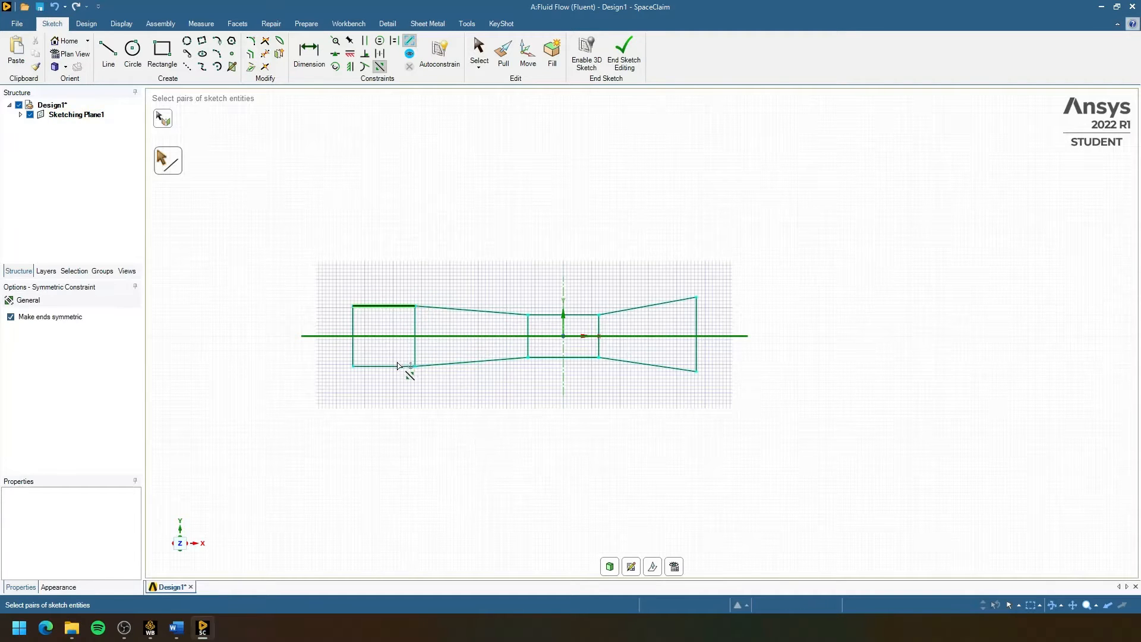
left_click(398, 365)
left_click(621, 310)
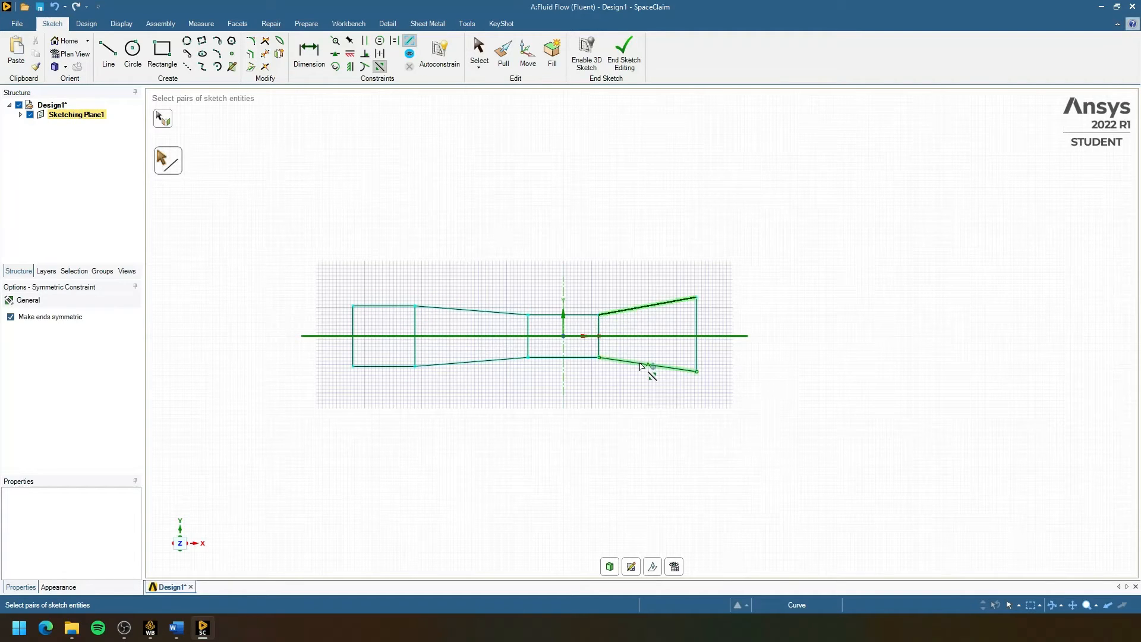
left_click(641, 366)
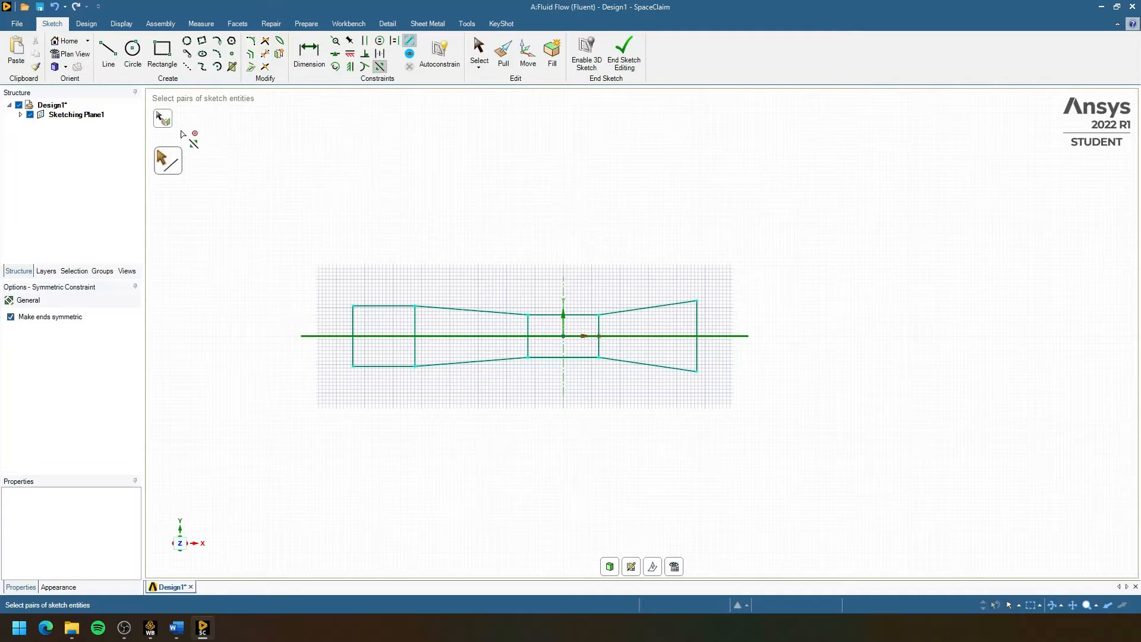
Apply a symmetric constraint about the vertical axis to the throat's two vertical lines and end the constraint command
left_click(167, 122)
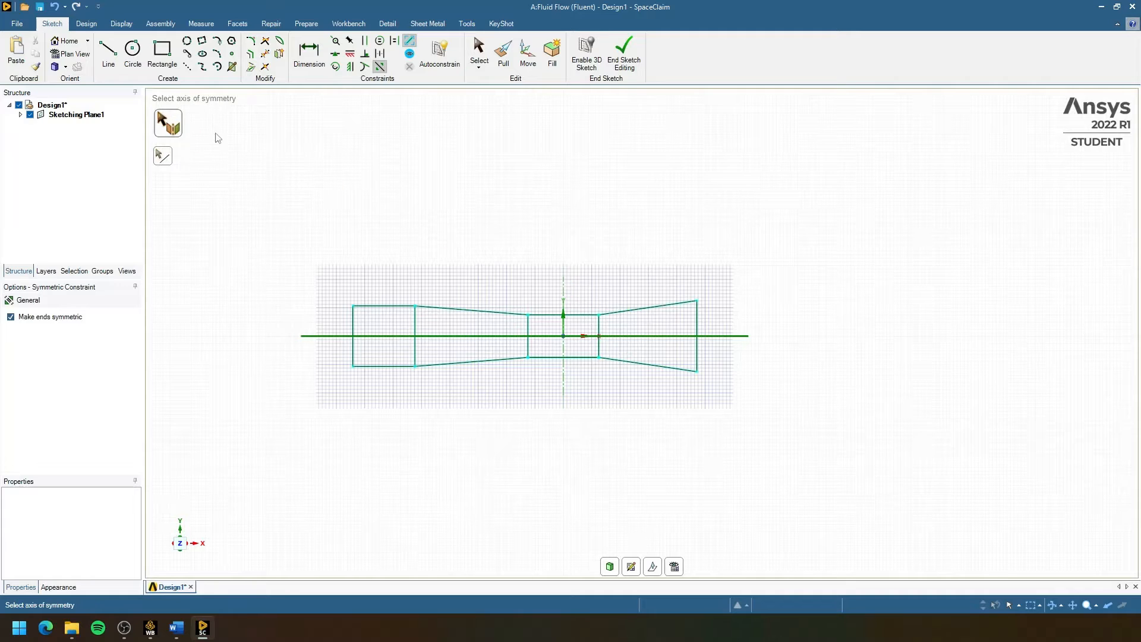
left_click(565, 291)
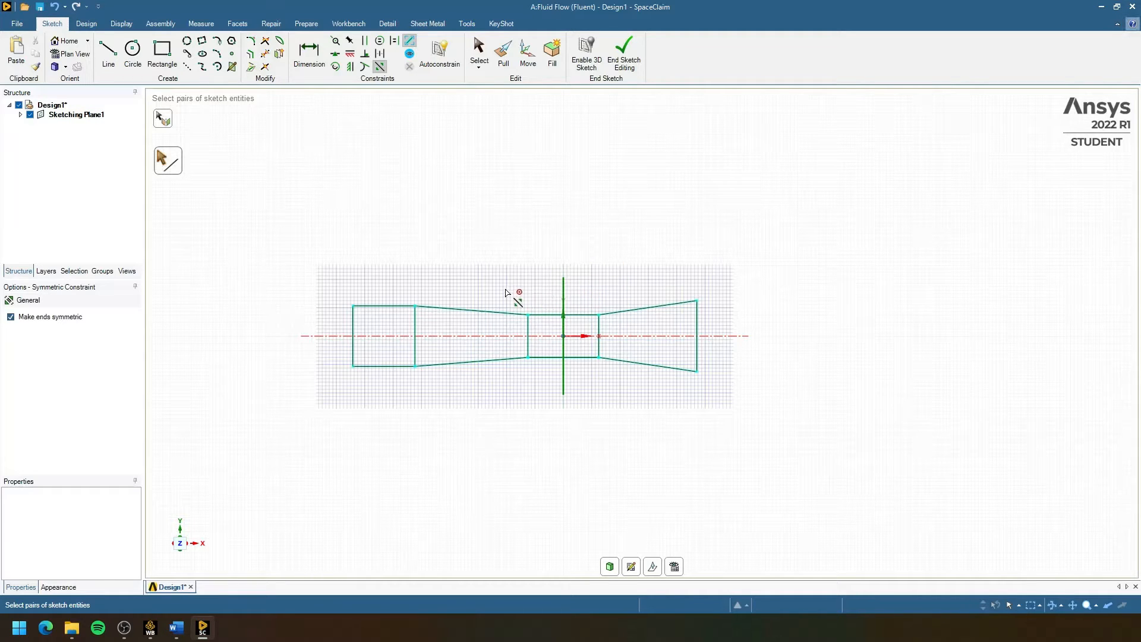
key("Escape")
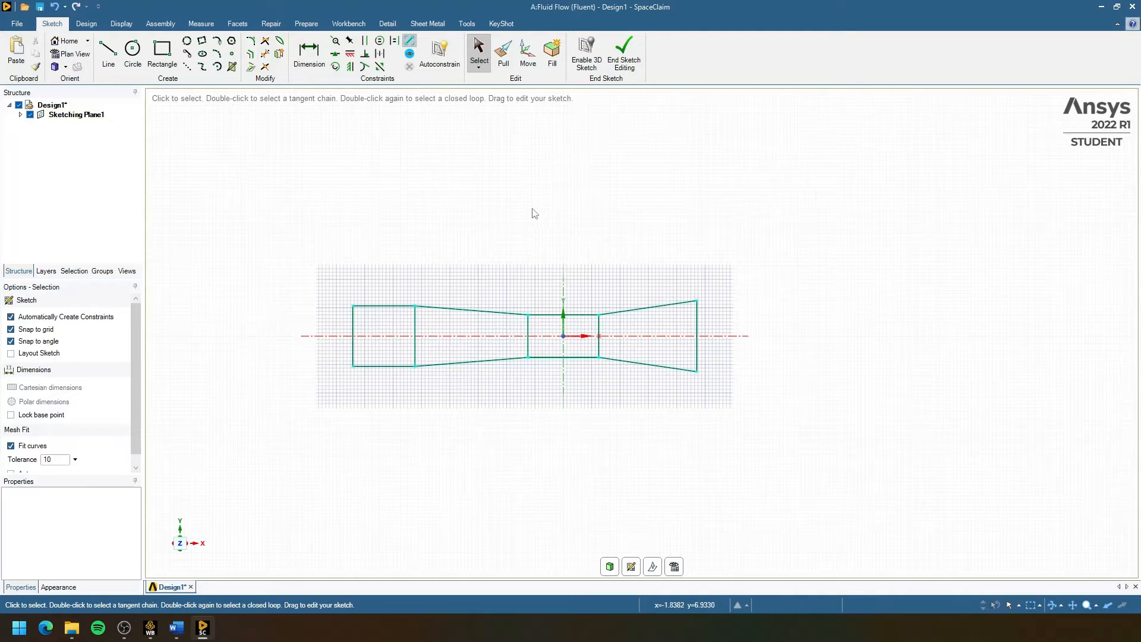
Dimension the height of the inlet section and set it to 22 in
left_click(305, 60)
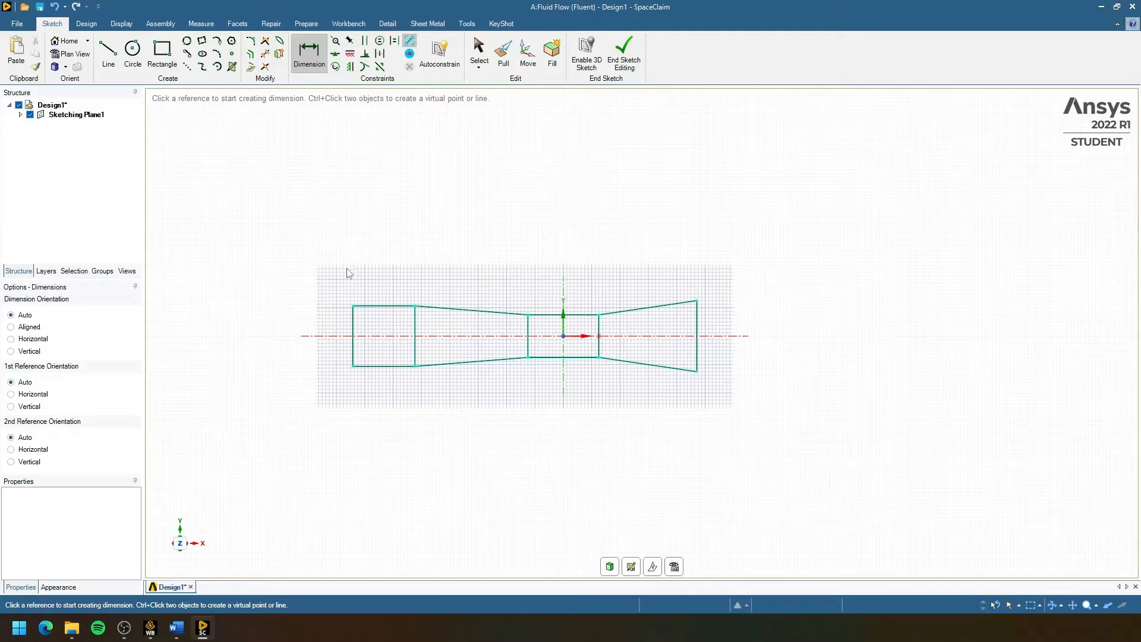
left_click(343, 331)
left_click(255, 328)
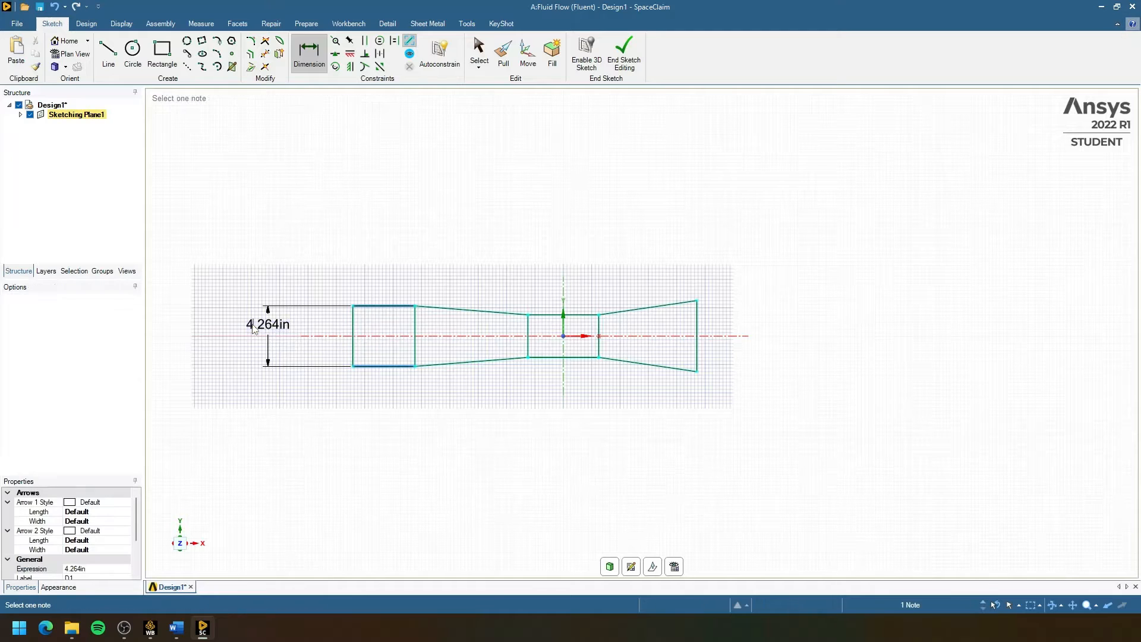
double_click(253, 329)
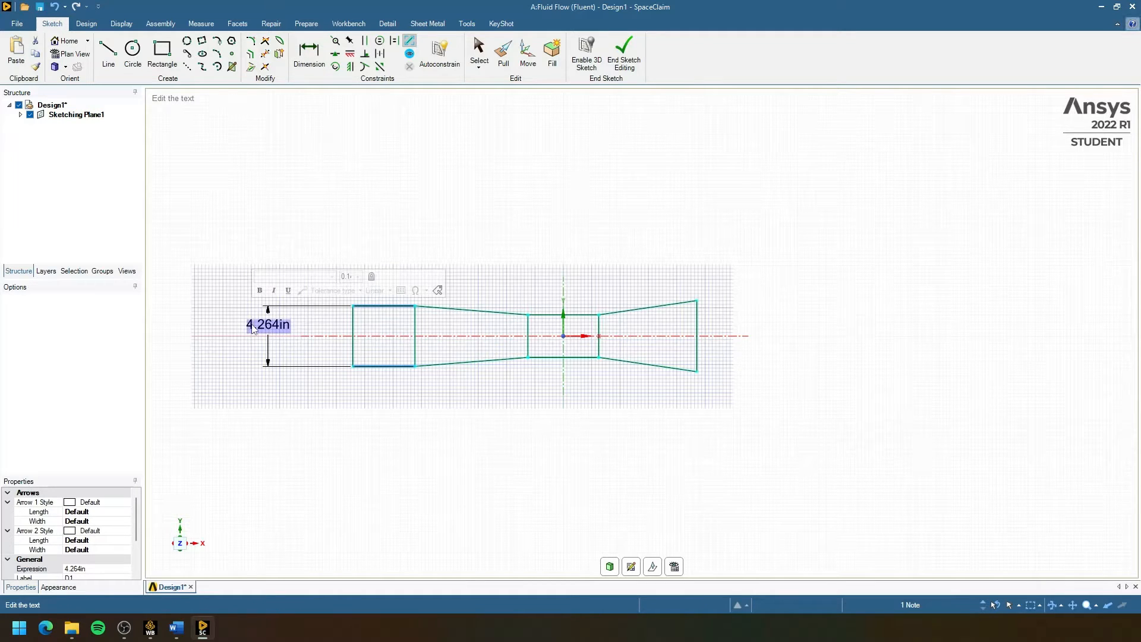
key("BackSpace")
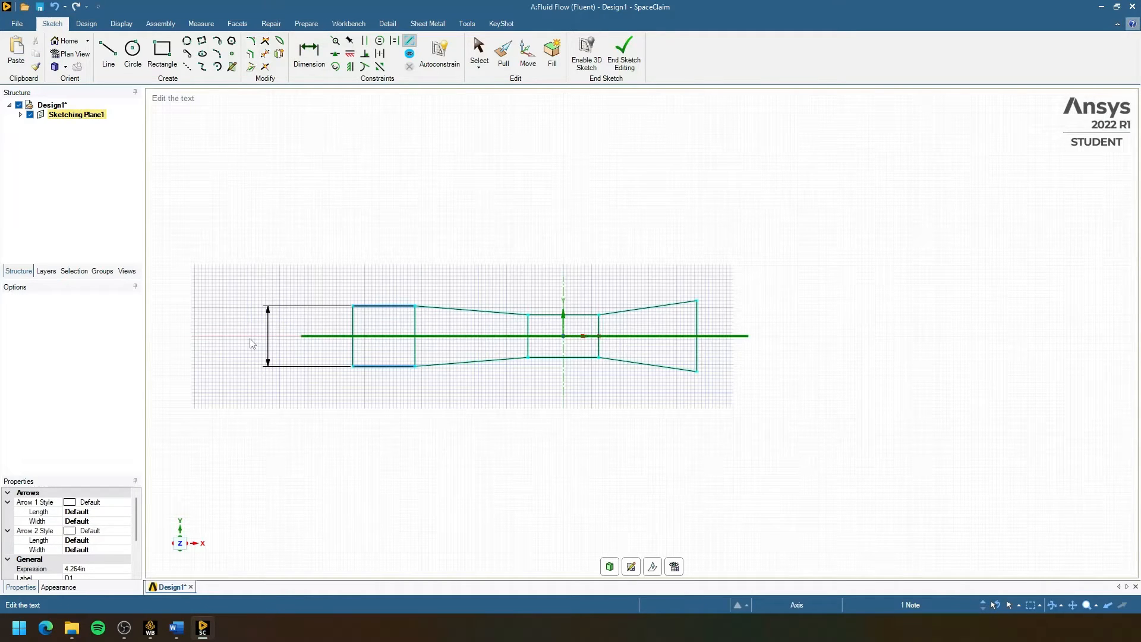
key("Return")
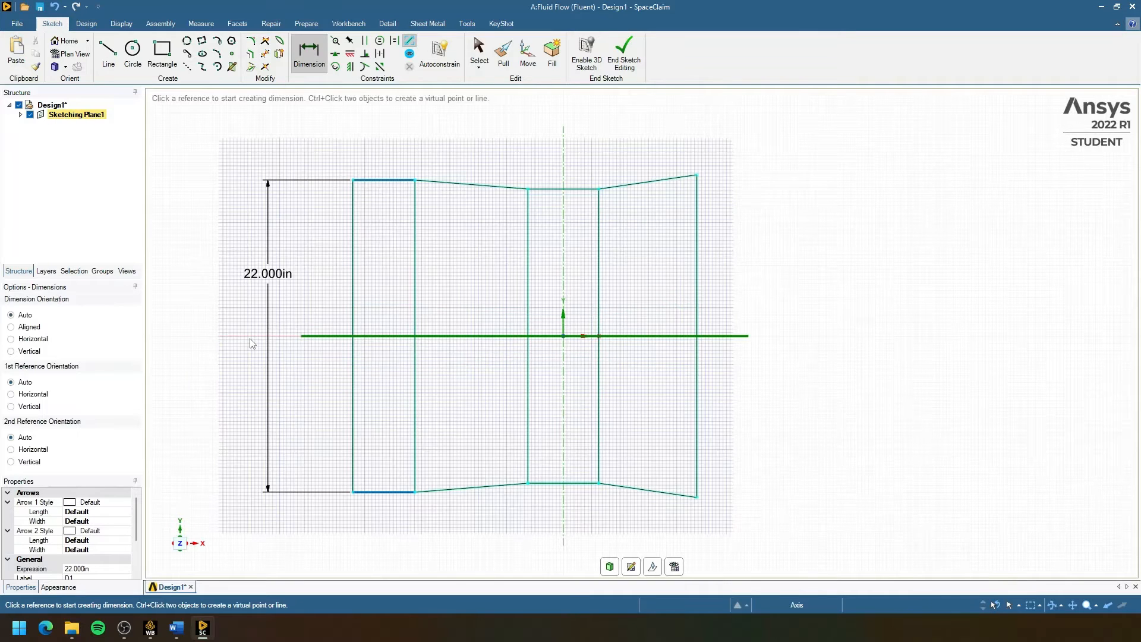
Dimension the horizontal length of the inlet section and set it to 15 in
scroll(467, 338, "up", 1)
scroll(468, 340, "down", 2)
middle_click_drag(491, 304, 466, 308, "shift")
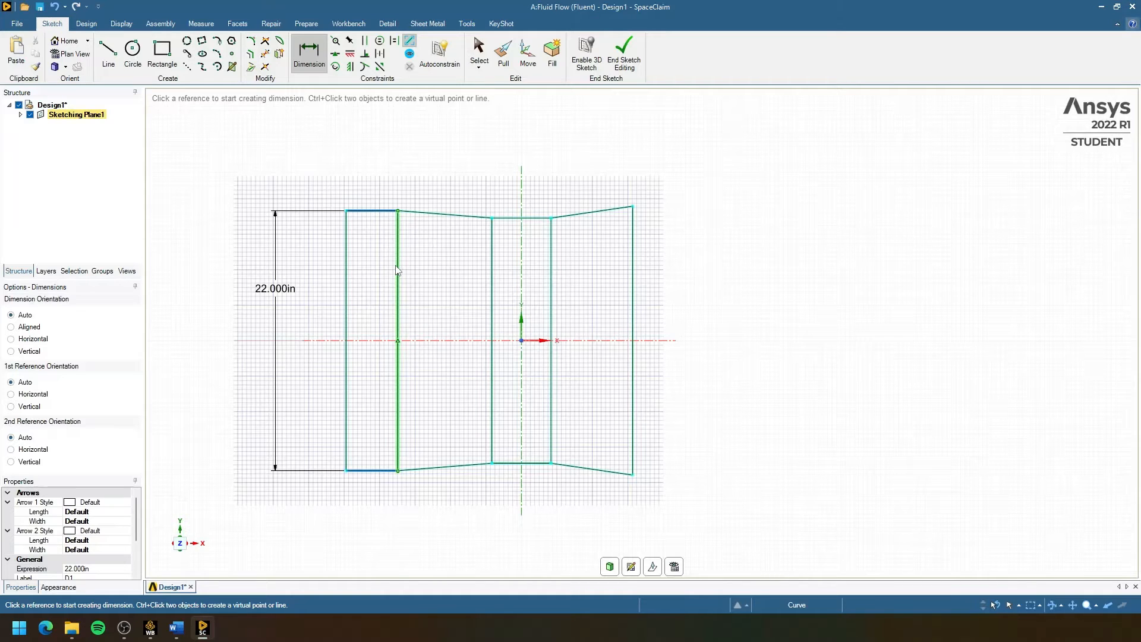
left_click(350, 212)
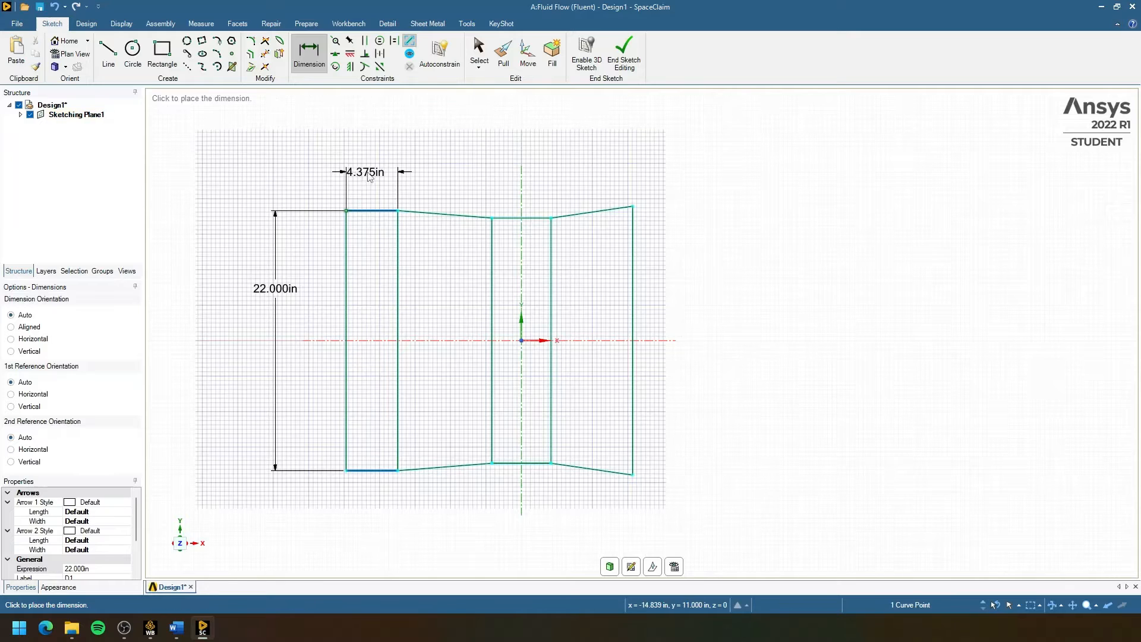
left_click(358, 173)
key("Escape")
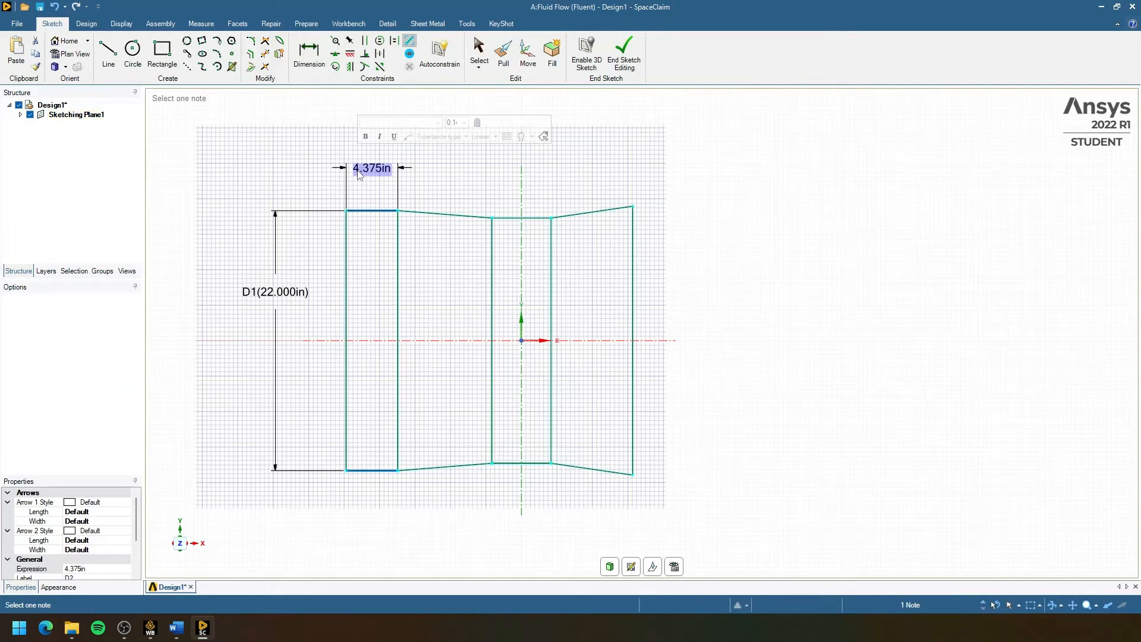
type("15")
key("Return")
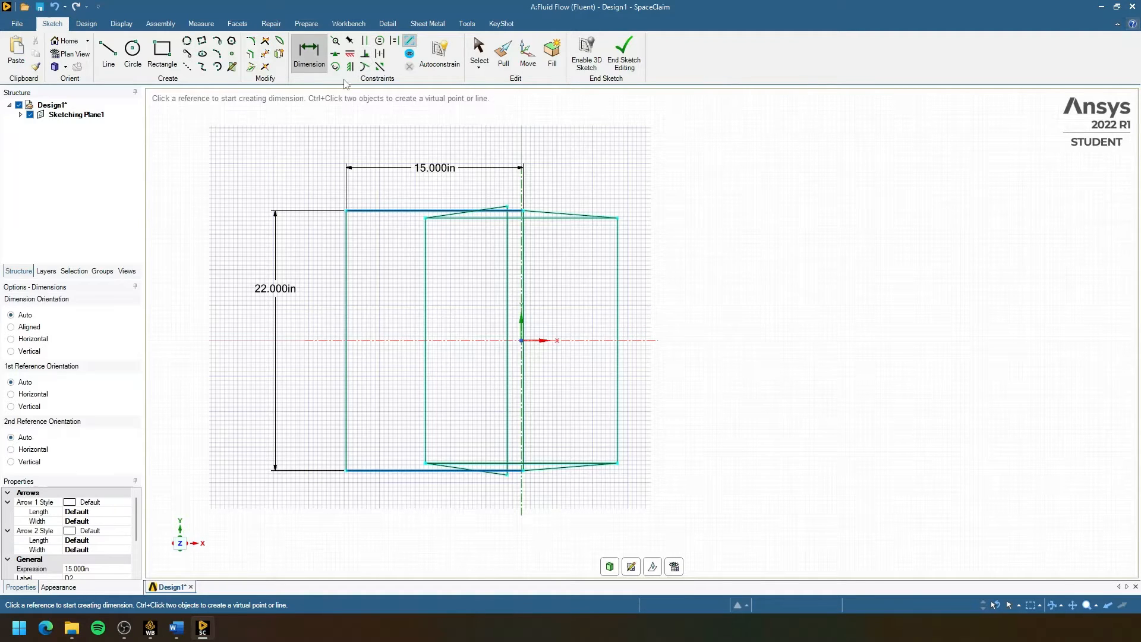
Use Move to shift the inlet section's upper line about 26 in along negative x, away from the throat
left_click(528, 54)
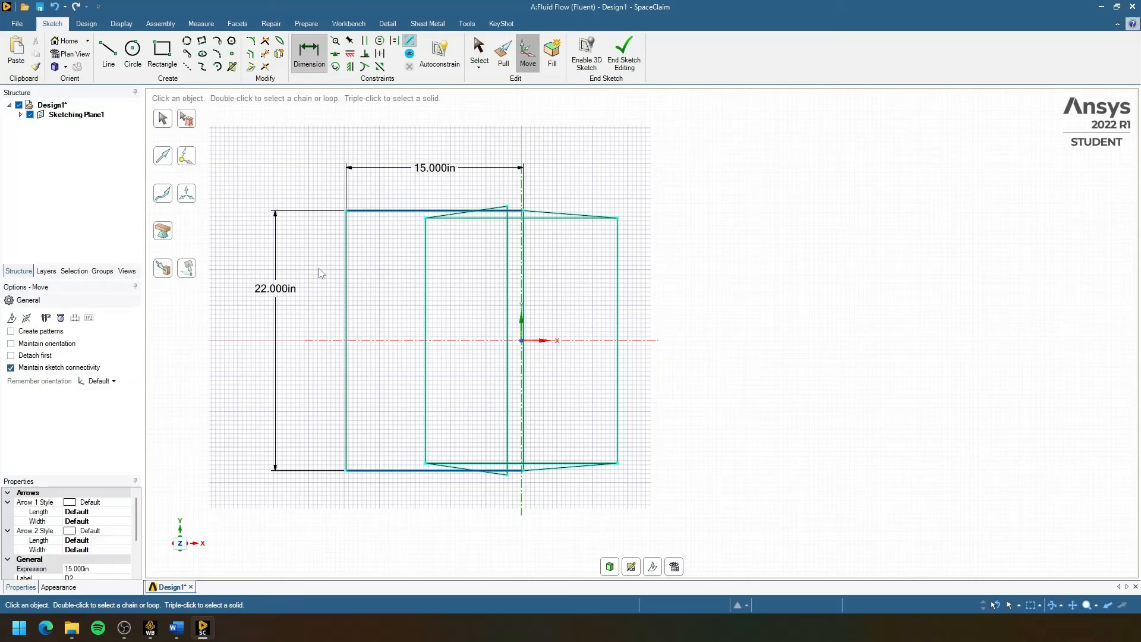
double_click(348, 250)
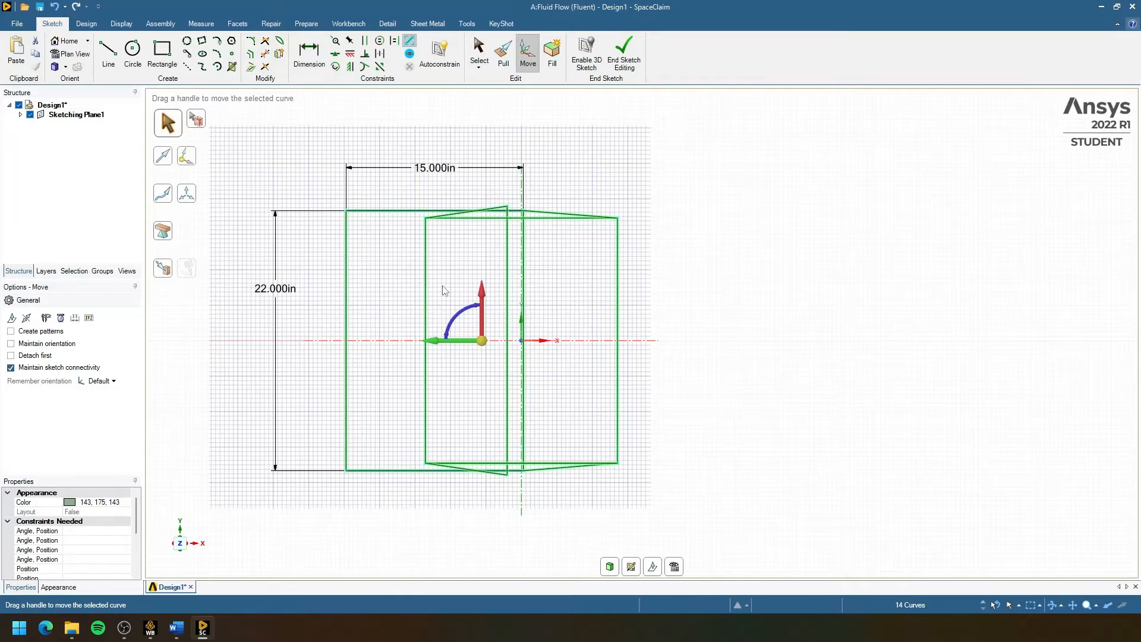
left_click(424, 210)
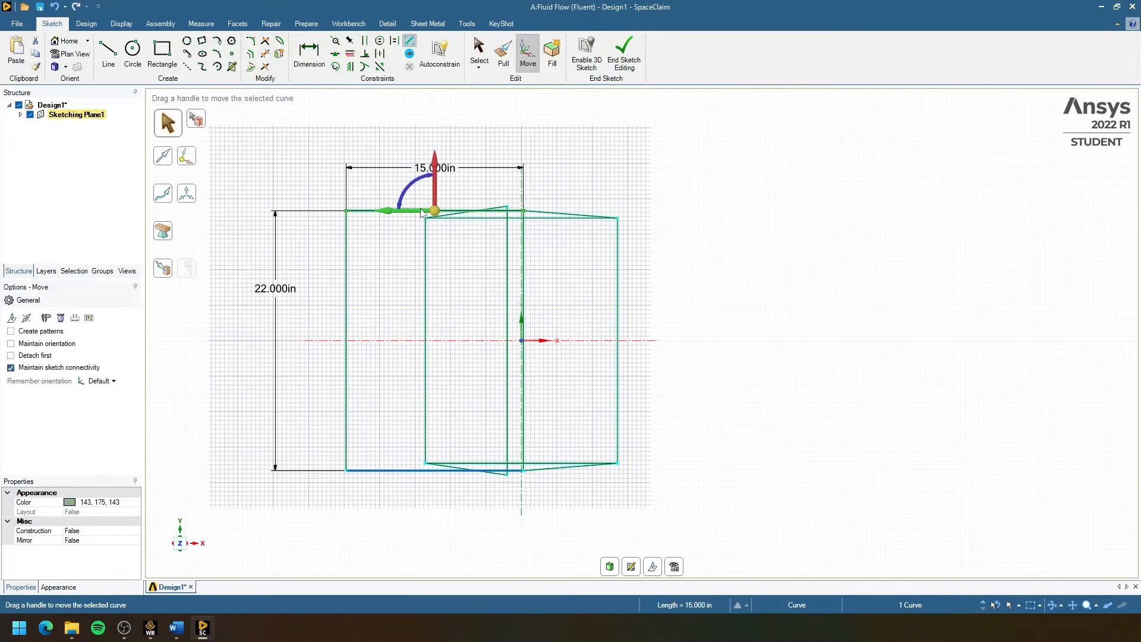
left_click(333, 220)
scroll(371, 254, "down", 5)
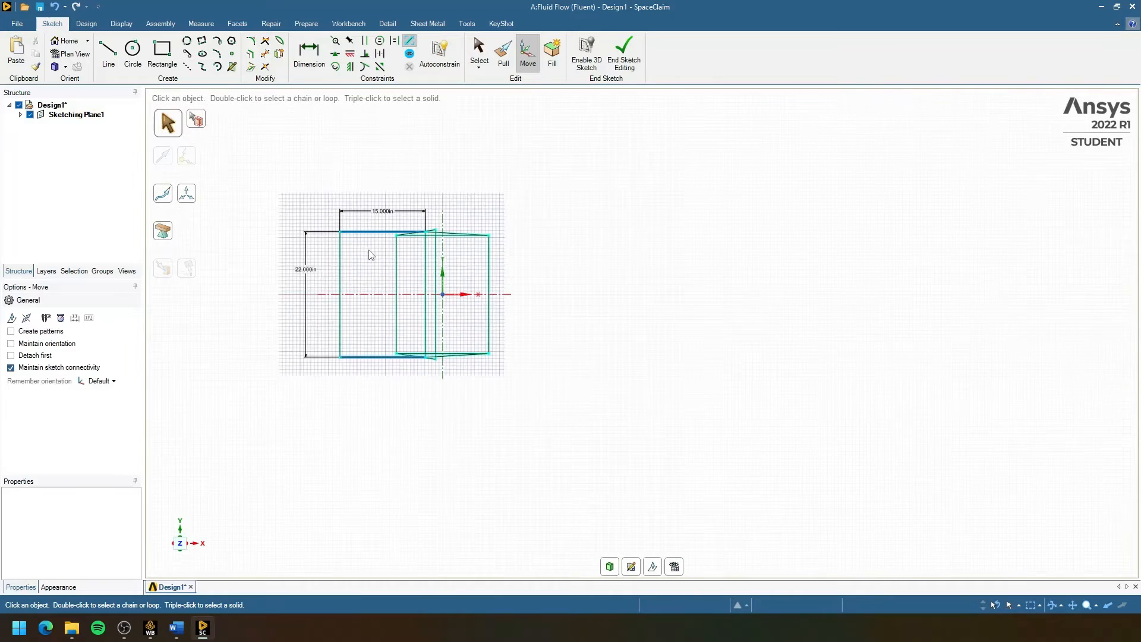
left_click(380, 232)
left_click_drag(342, 236, 201, 236)
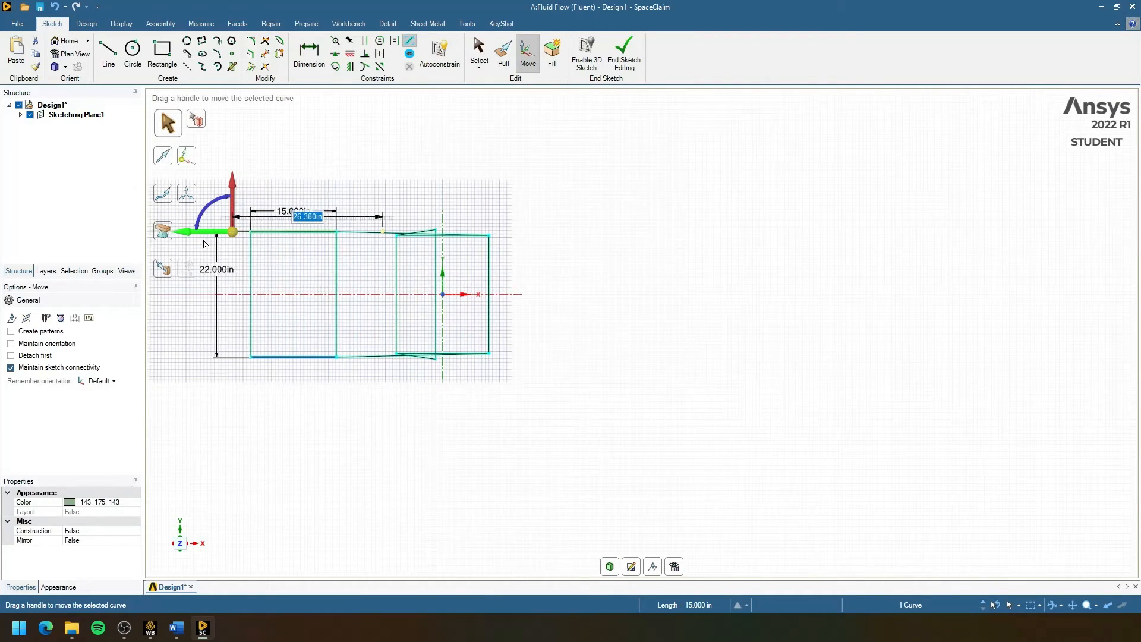
Move the outlet line along positive x beyond the throat, and shift the throat's left vertical line about 14.9 in along positive x
left_click(435, 262)
left_click_drag(393, 294, 523, 295)
left_click(397, 286)
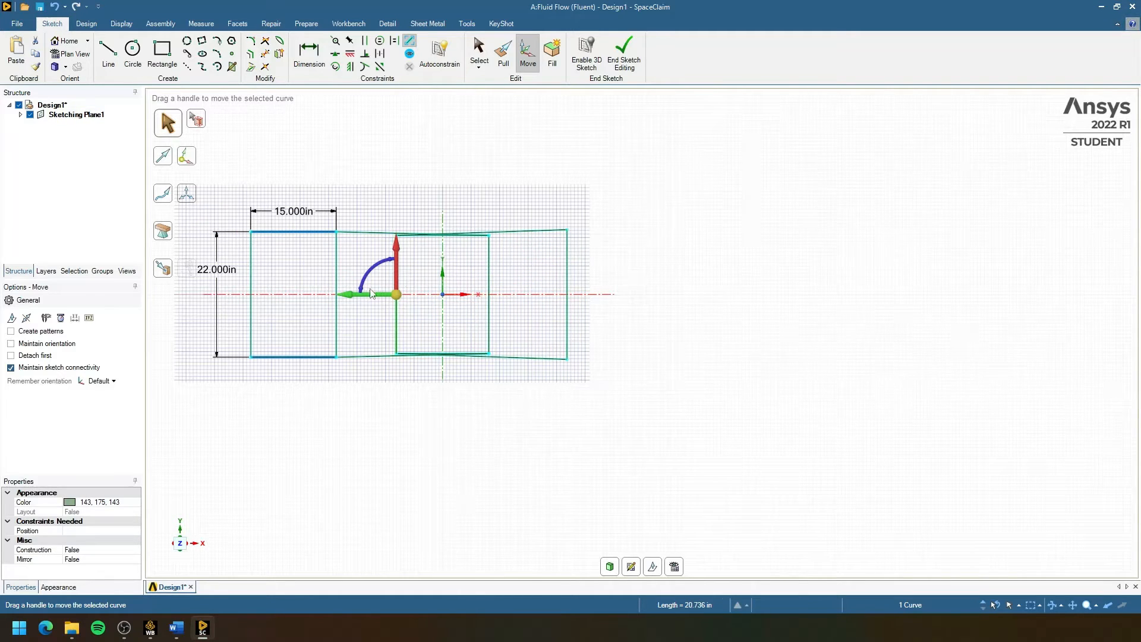
left_click_drag(365, 297, 450, 299)
scroll(487, 326, "down", 2)
scroll(478, 333, "up", 2)
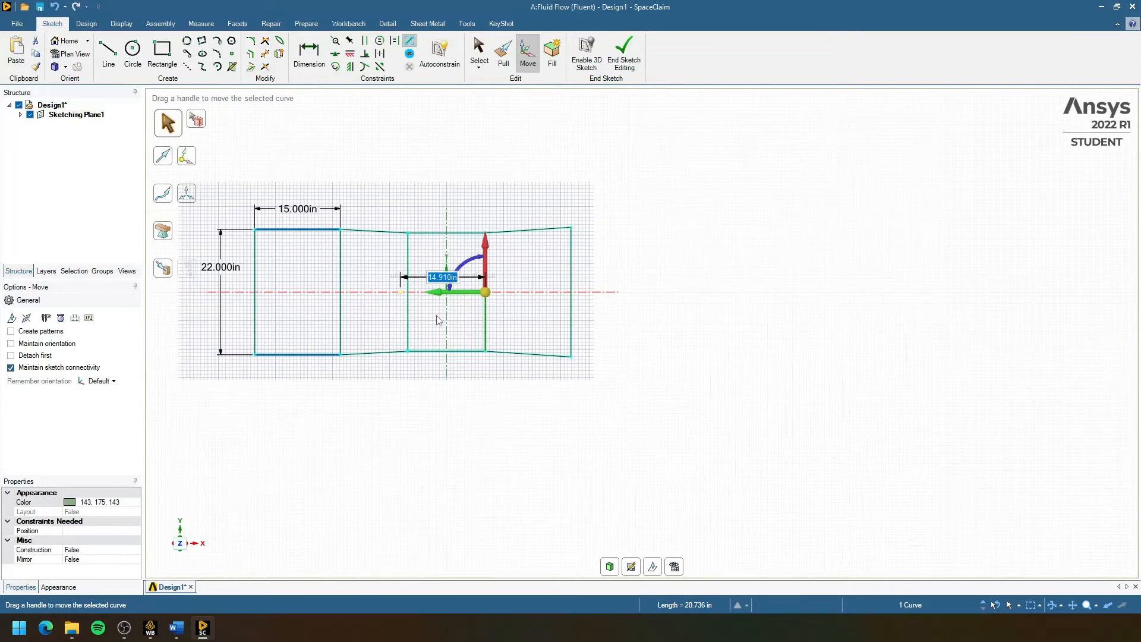
Dimension the horizontal length of the converging section and set it to 24 in
key("d")
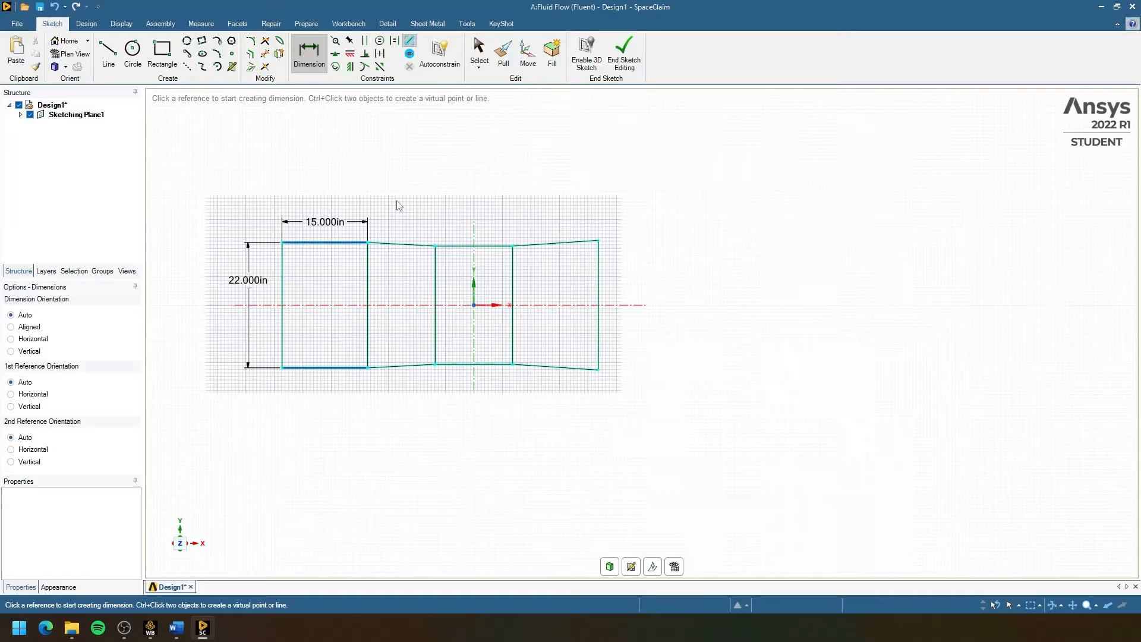
left_click(369, 243)
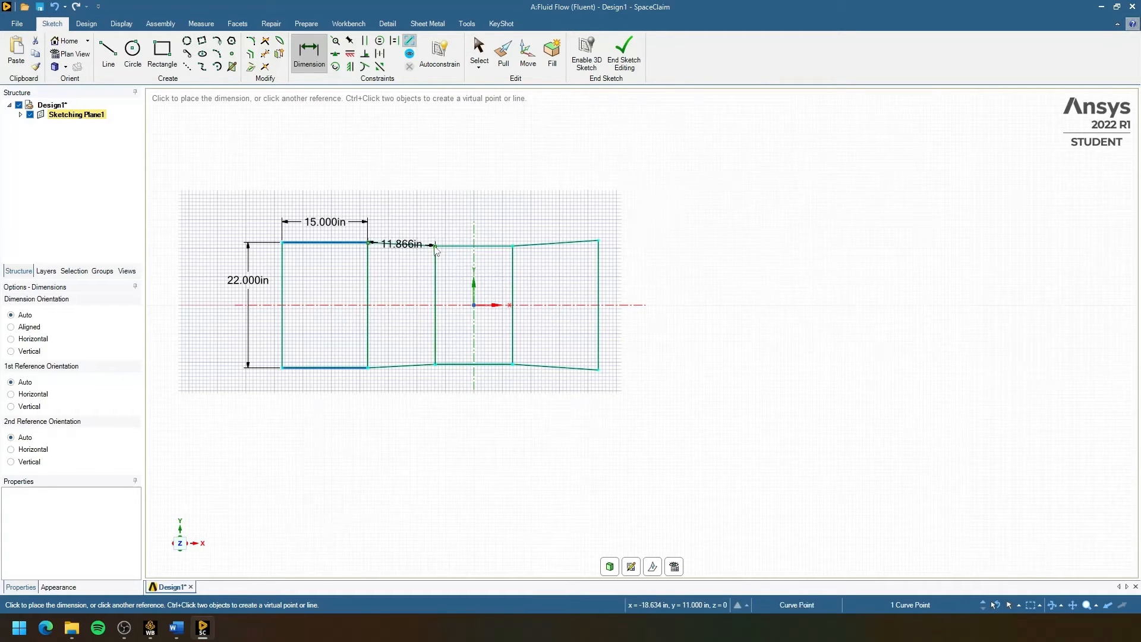
left_click(435, 246)
left_click(404, 226)
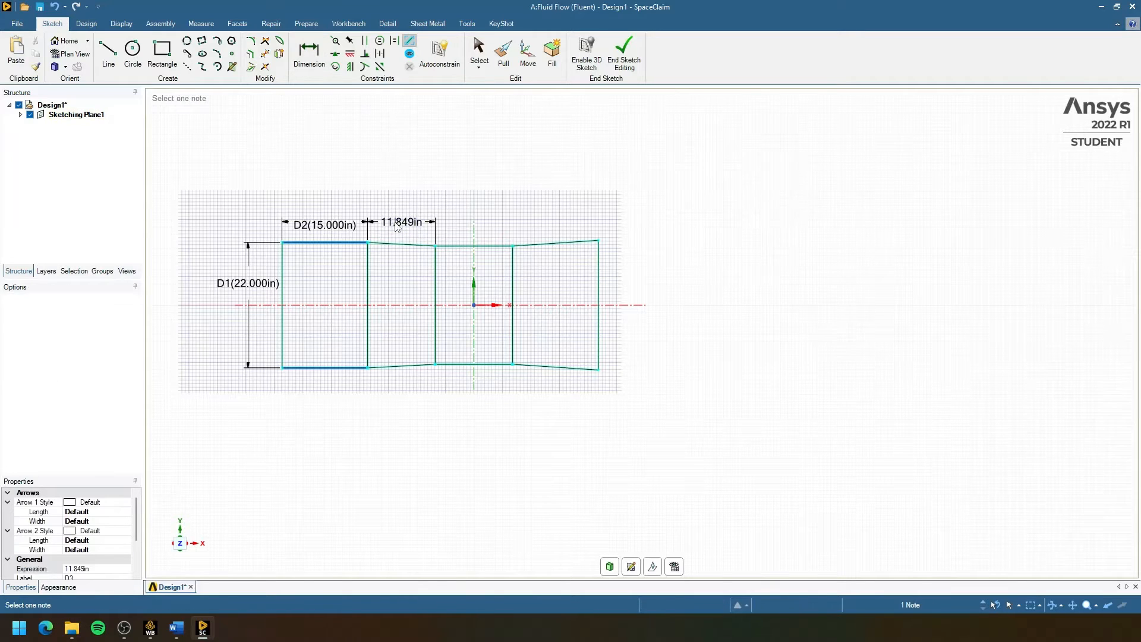
double_click(397, 226)
key("BackSpace")
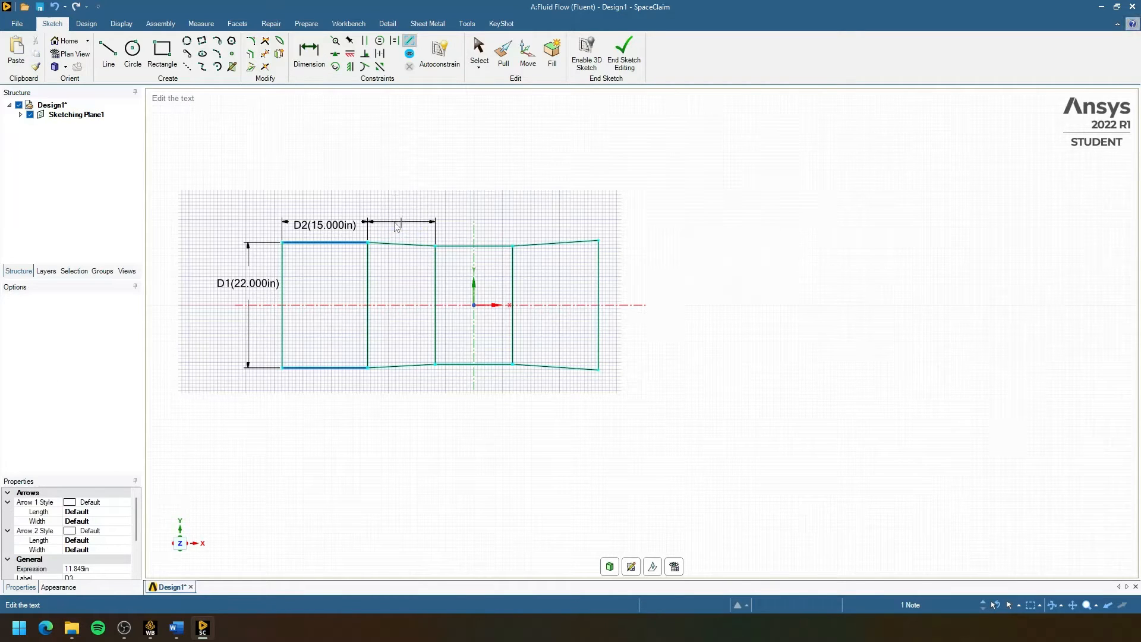
key("Return")
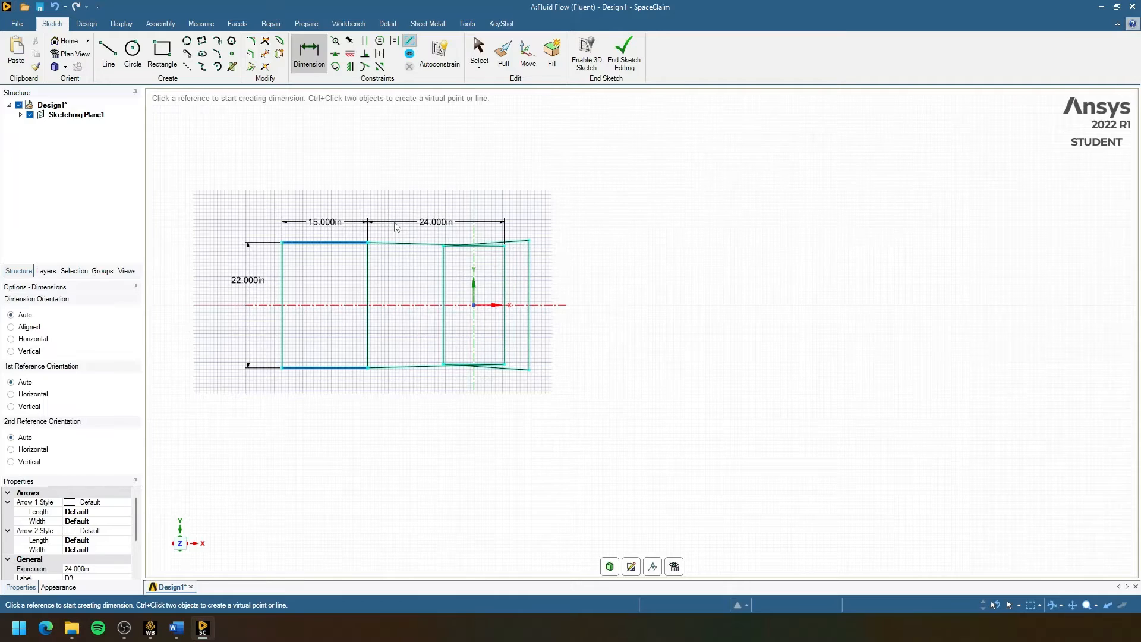
left_click(364, 289)
left_click(325, 294)
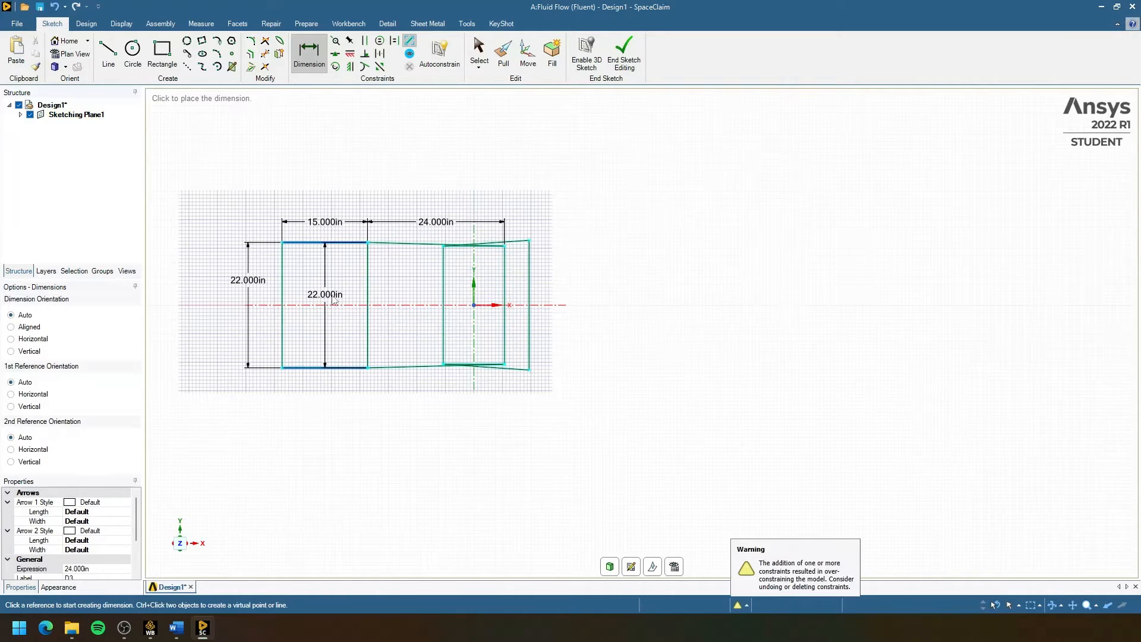
key("Escape")
key("ctrl+z")
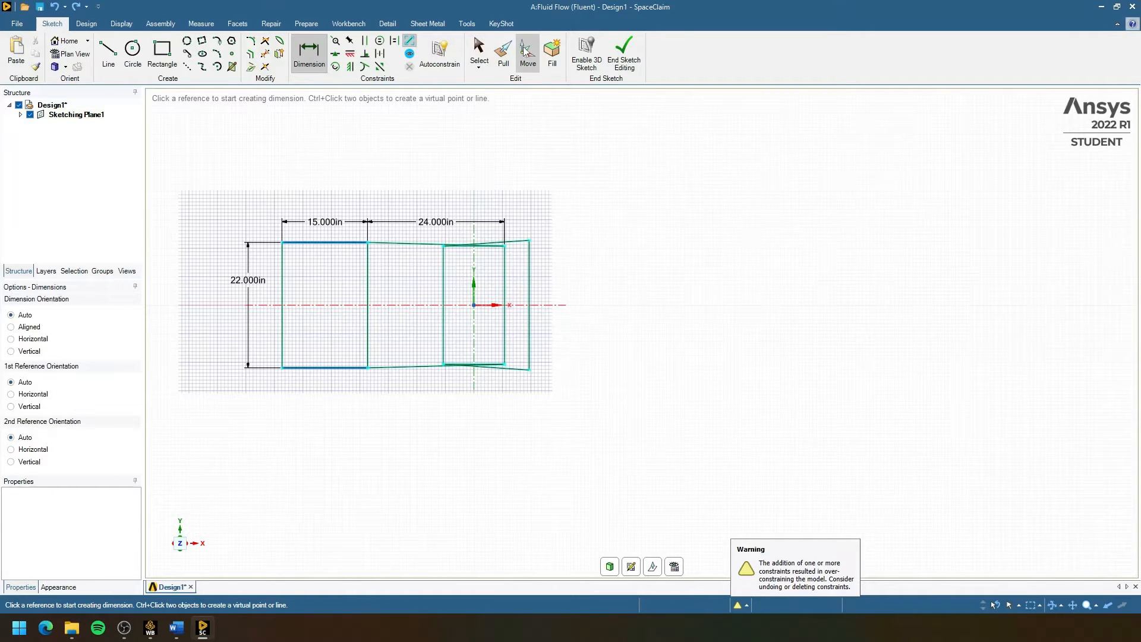
Separate the overlapping sections by moving the inlet lines farther along negative x and the outlet line along positive x beyond the throat
left_click(479, 51)
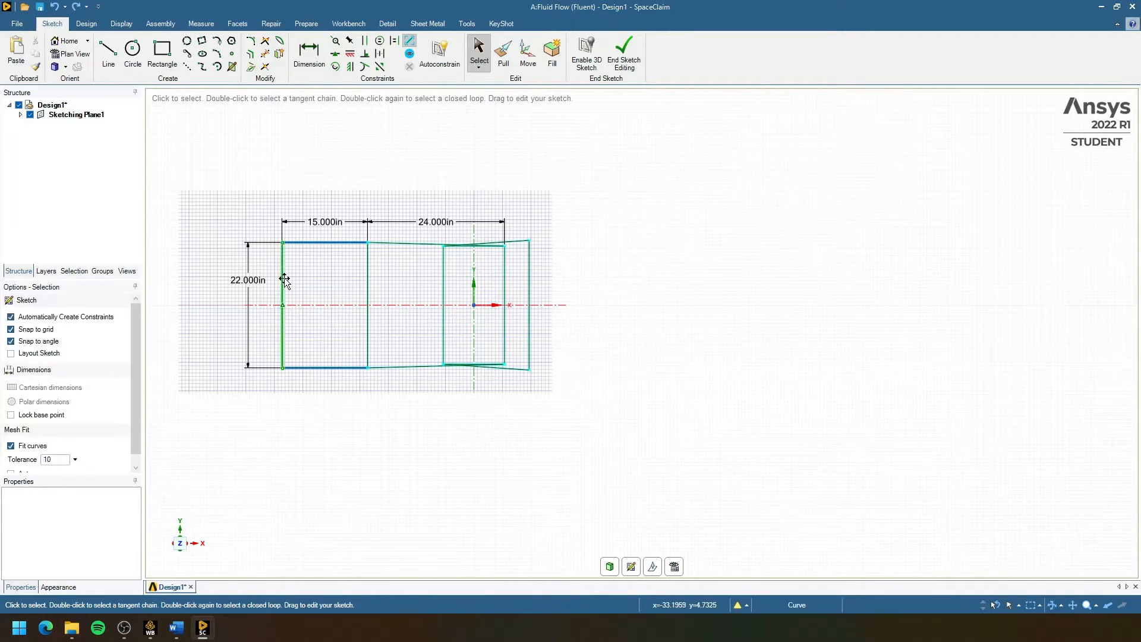
left_click_drag(284, 278, 170, 282)
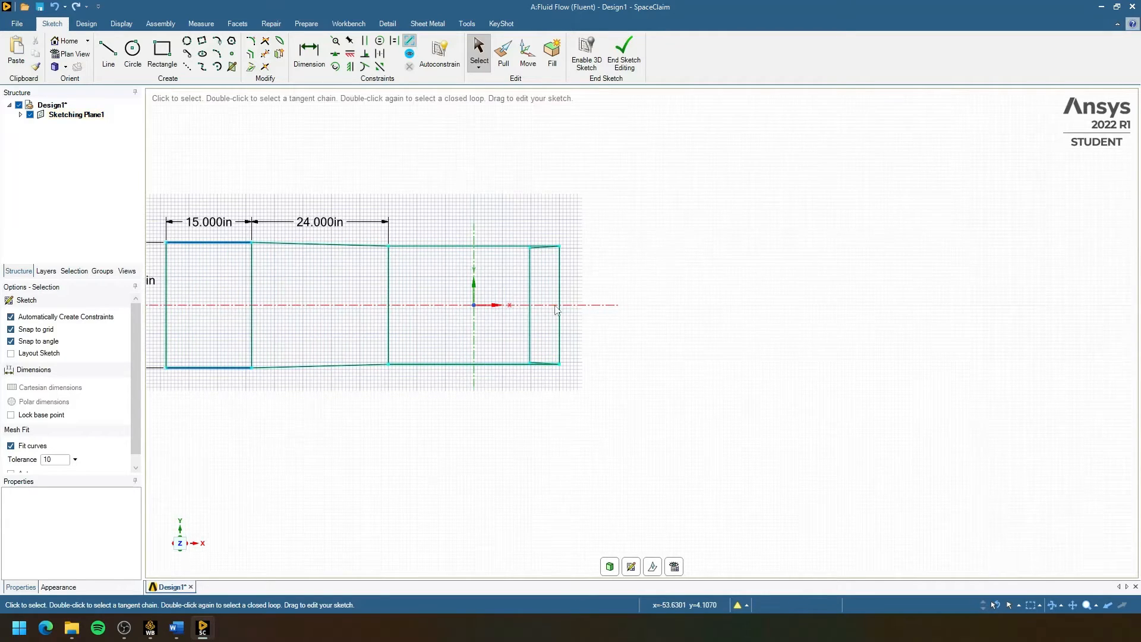
scroll(536, 301, "down", 4)
left_click_drag(532, 297, 635, 297)
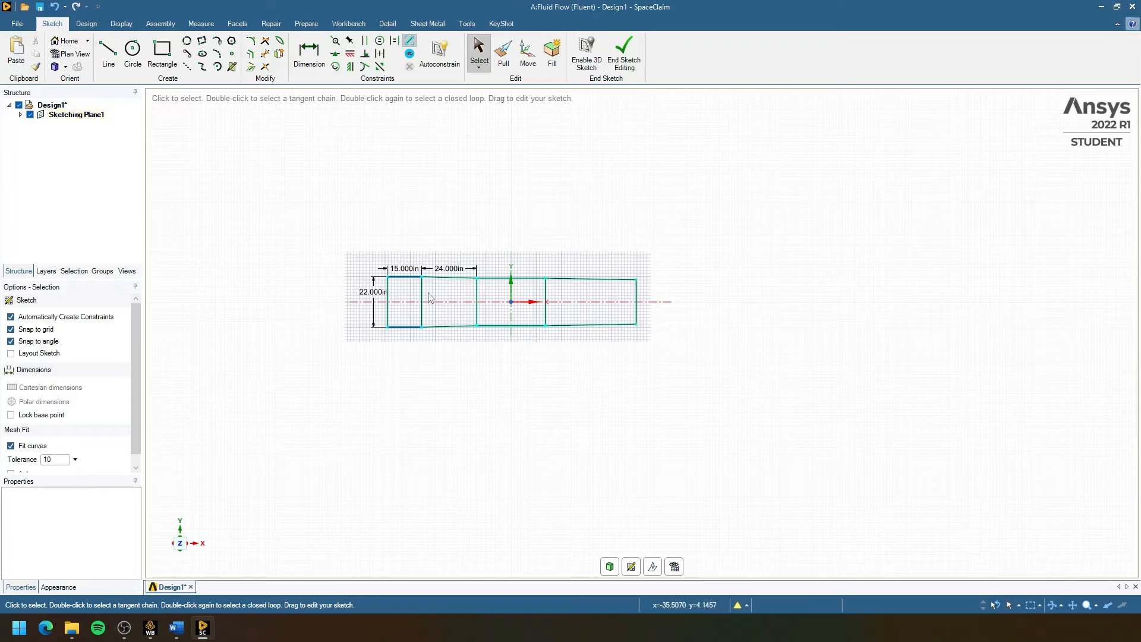
left_click_drag(422, 288, 407, 288)
scroll(462, 302, "down", 3)
scroll(469, 306, "up", 5)
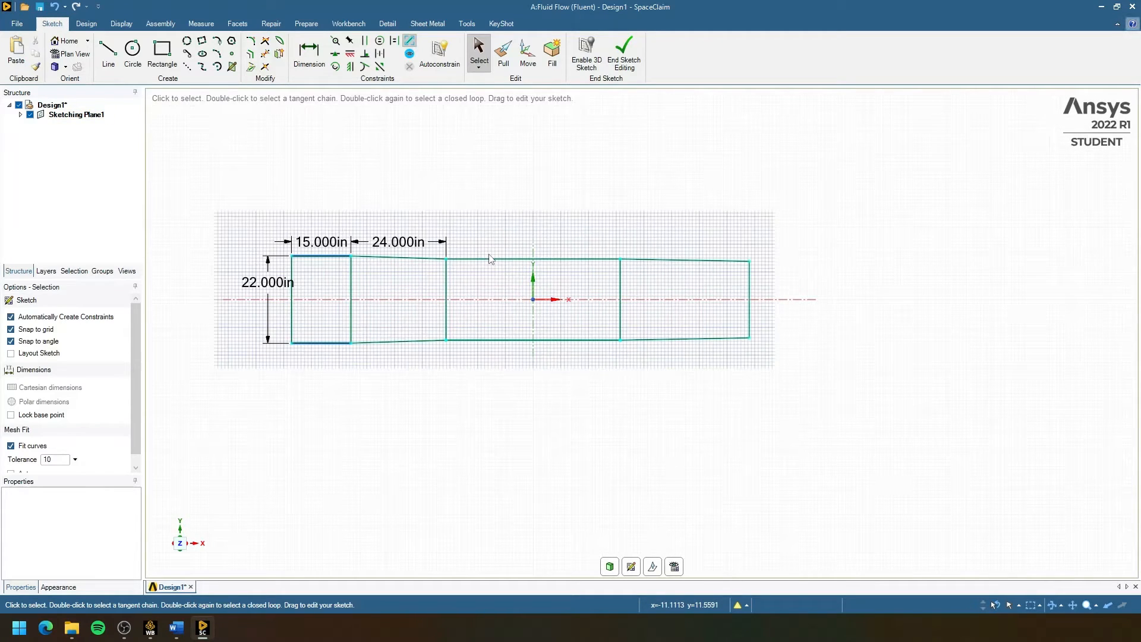
Dimension the height of the throat at its left vertical line and set it to 6 in
left_click(314, 58)
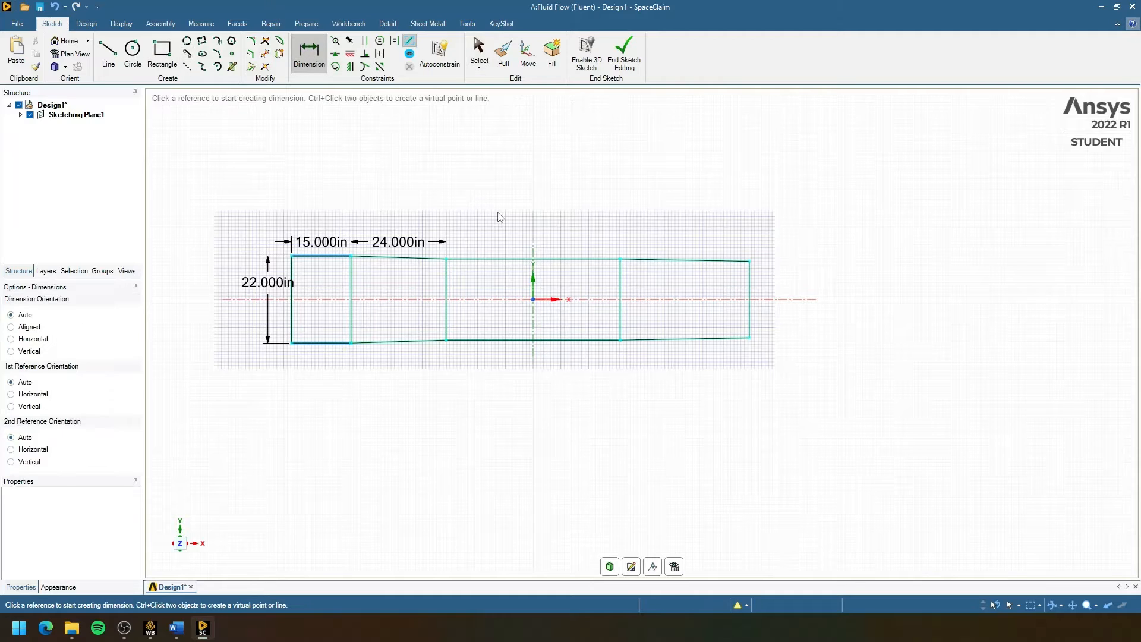
left_click(447, 292)
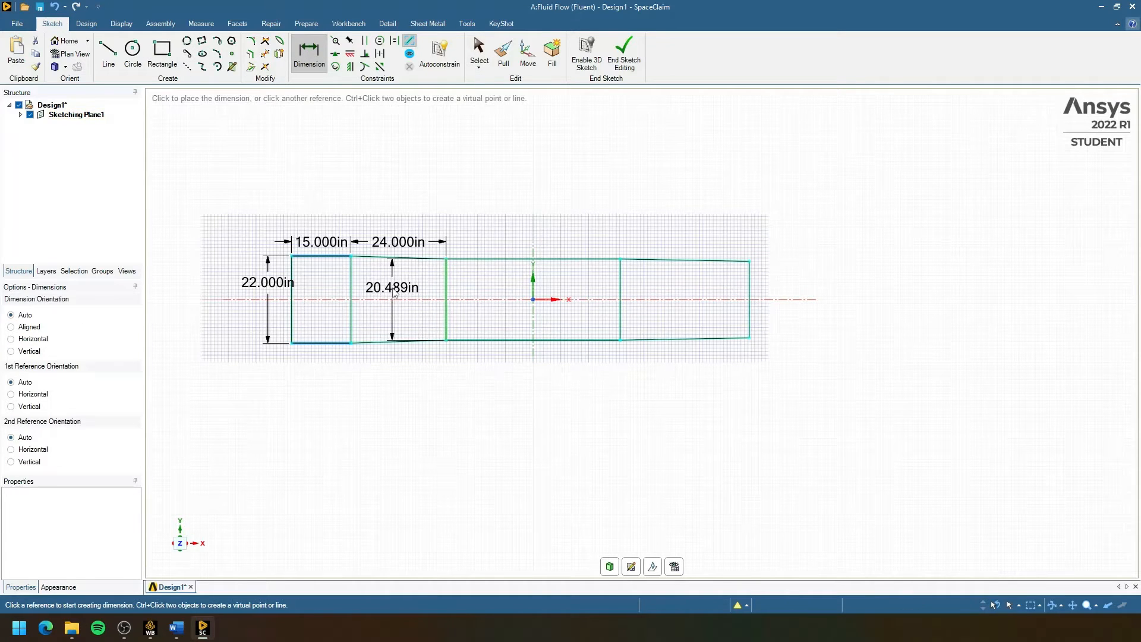
left_click(392, 292)
double_click(398, 294)
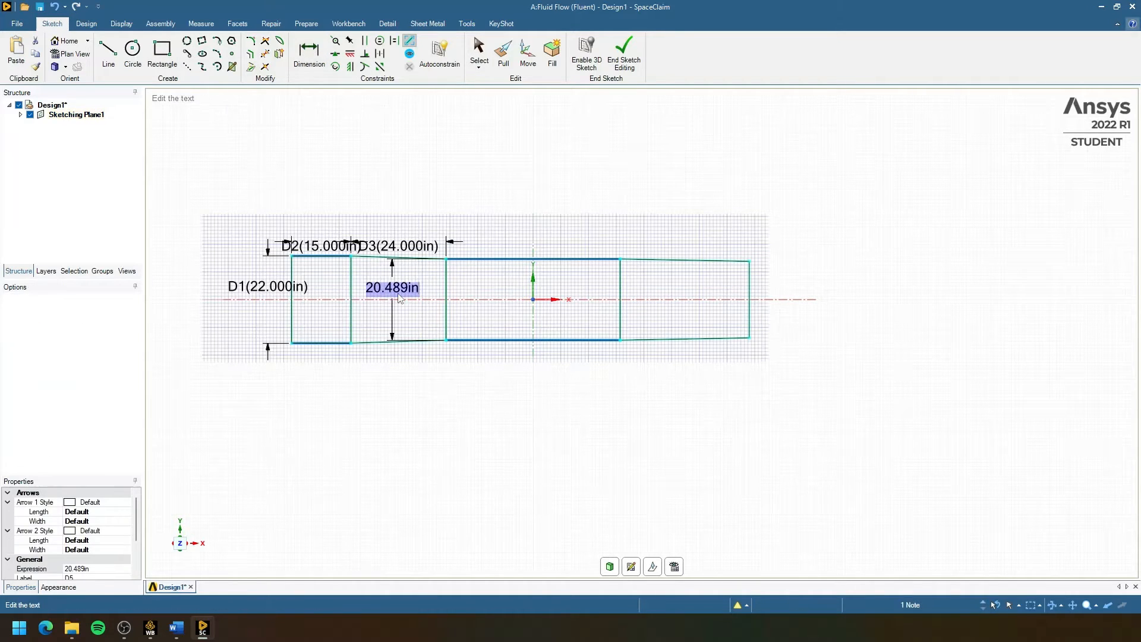
key("BackSpace")
type("6")
key("Return")
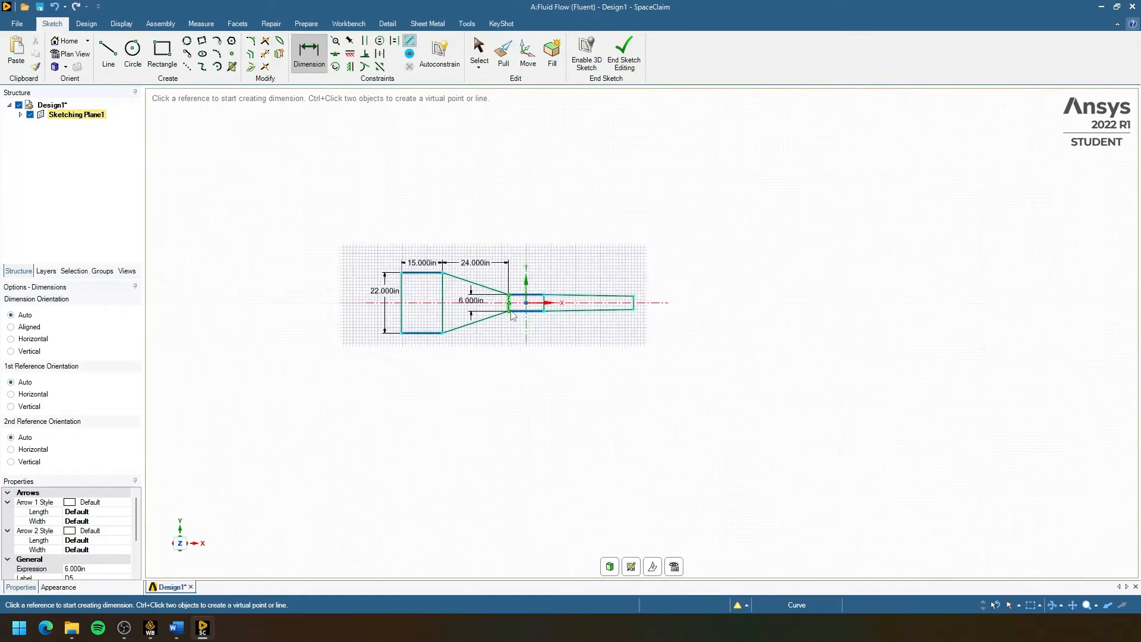
Dimension the length of the throat's upper horizontal line and set it to 12 in
scroll(523, 269, "up", 4)
left_click(524, 269)
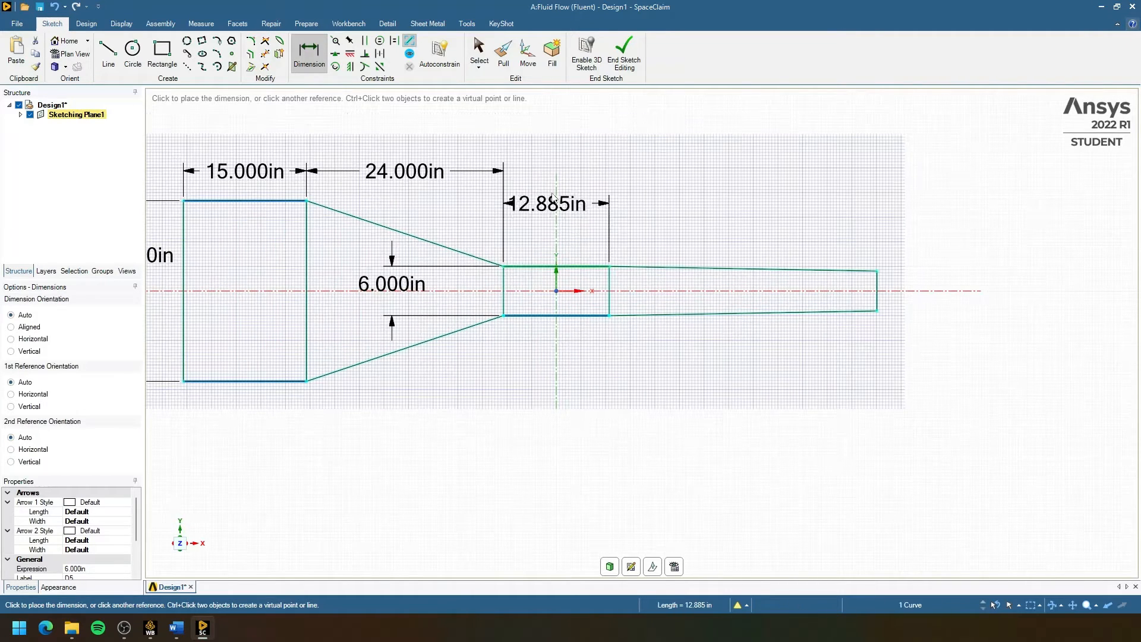
left_click(550, 173)
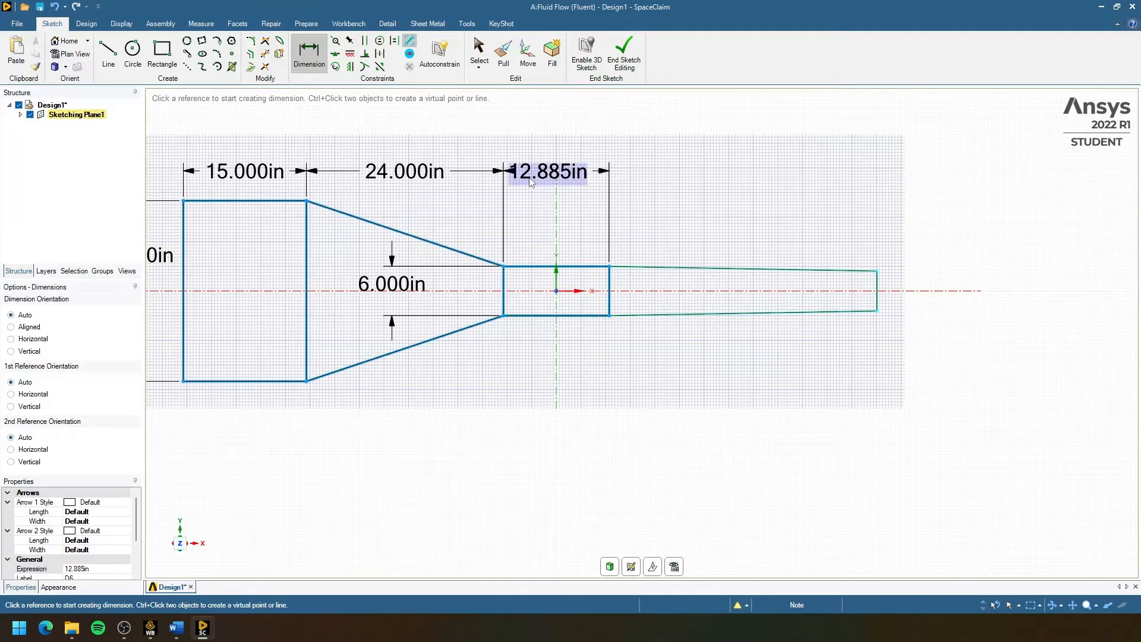
type("12")
key("Return")
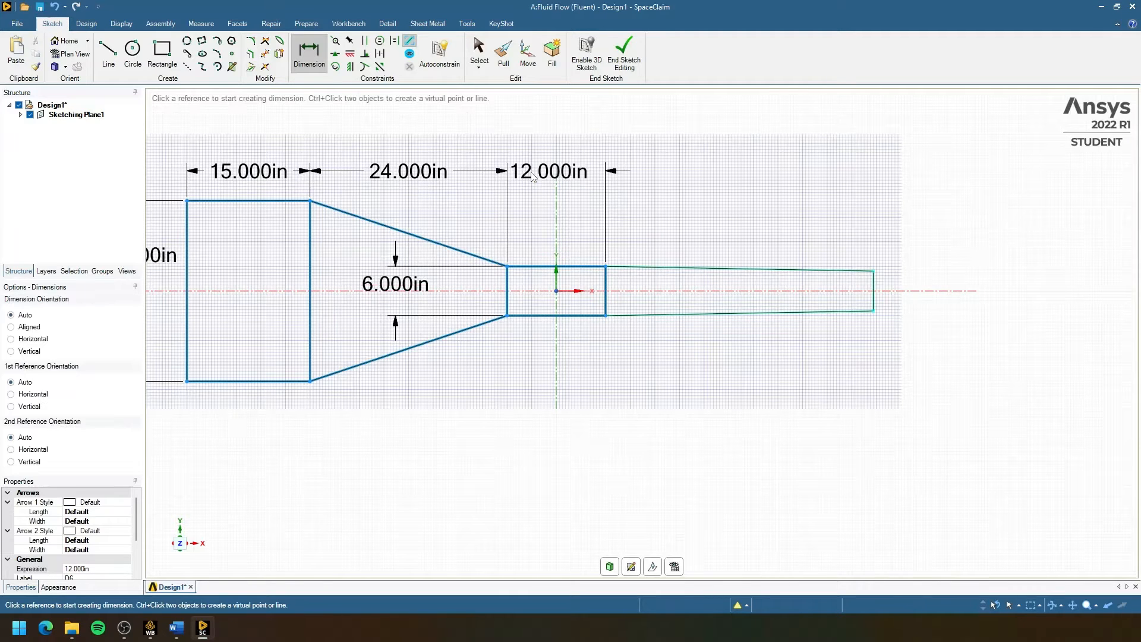
Dimension the horizontal length from the throat's end to the outlet line and set it to 42 in
scroll(523, 215, "down", 1)
scroll(520, 229, "down", 1)
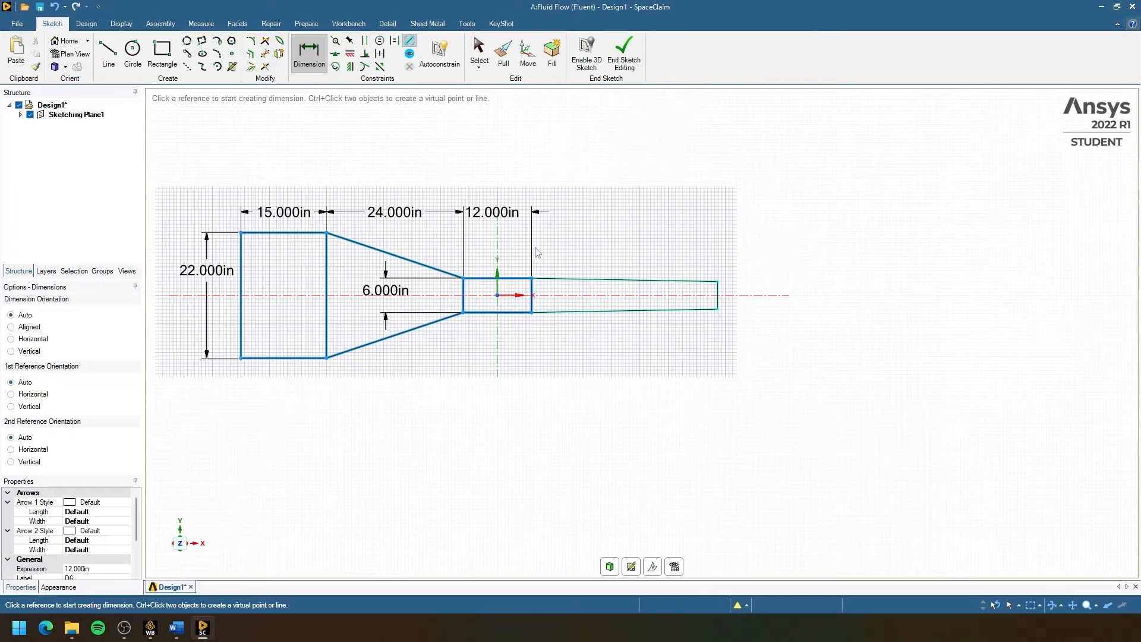
scroll(542, 256, "up", 1)
middle_click_drag(656, 244, 596, 247, "shift")
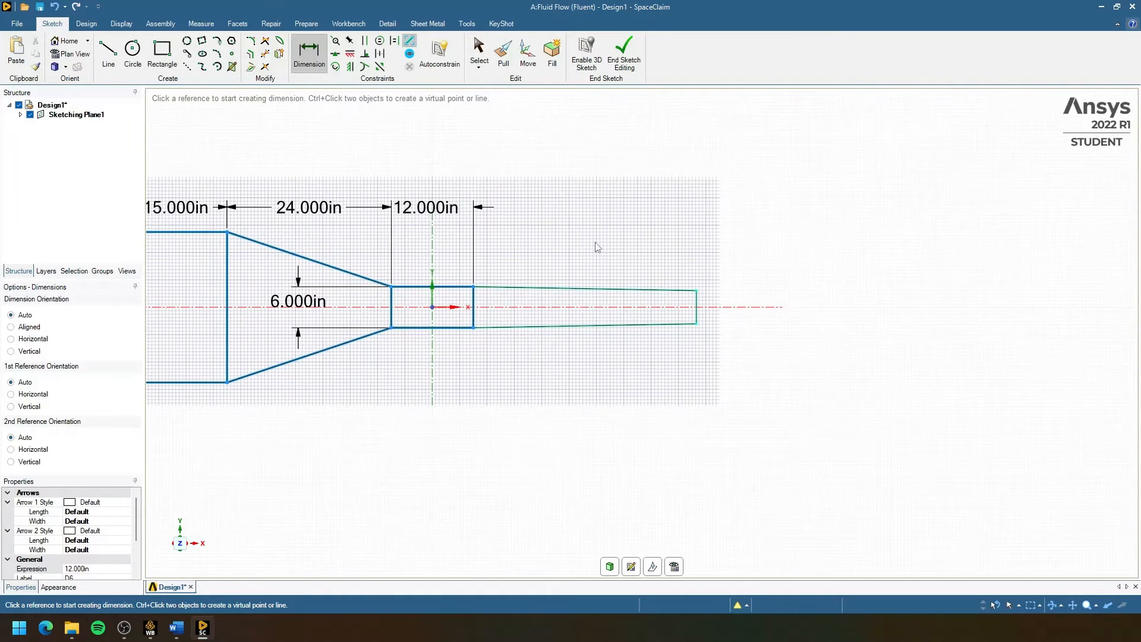
left_click(474, 286)
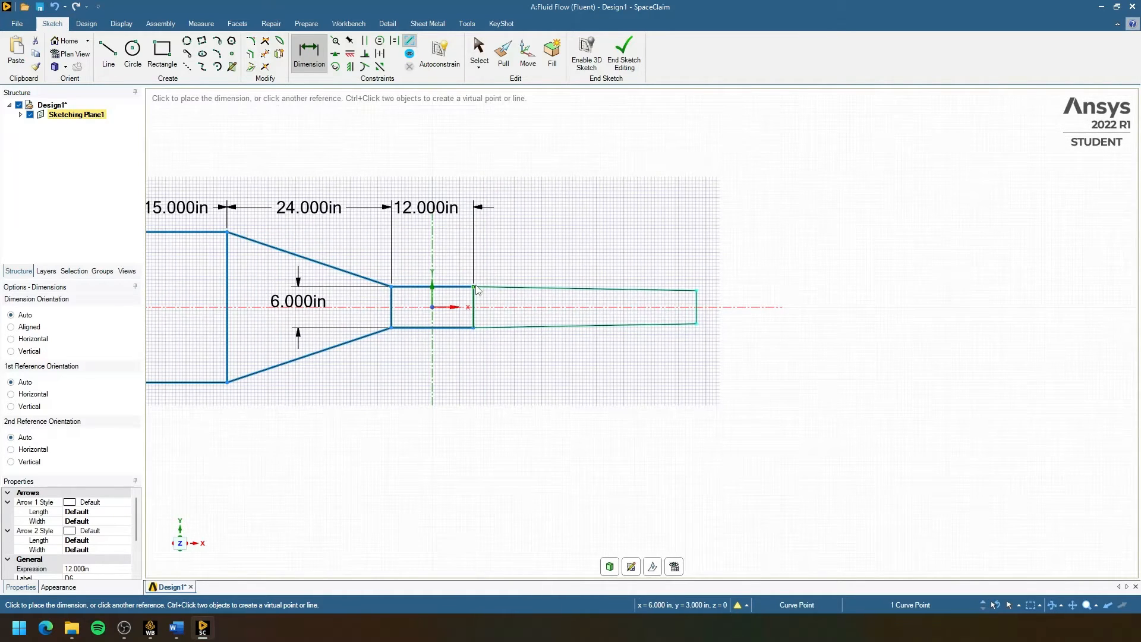
left_click(697, 291)
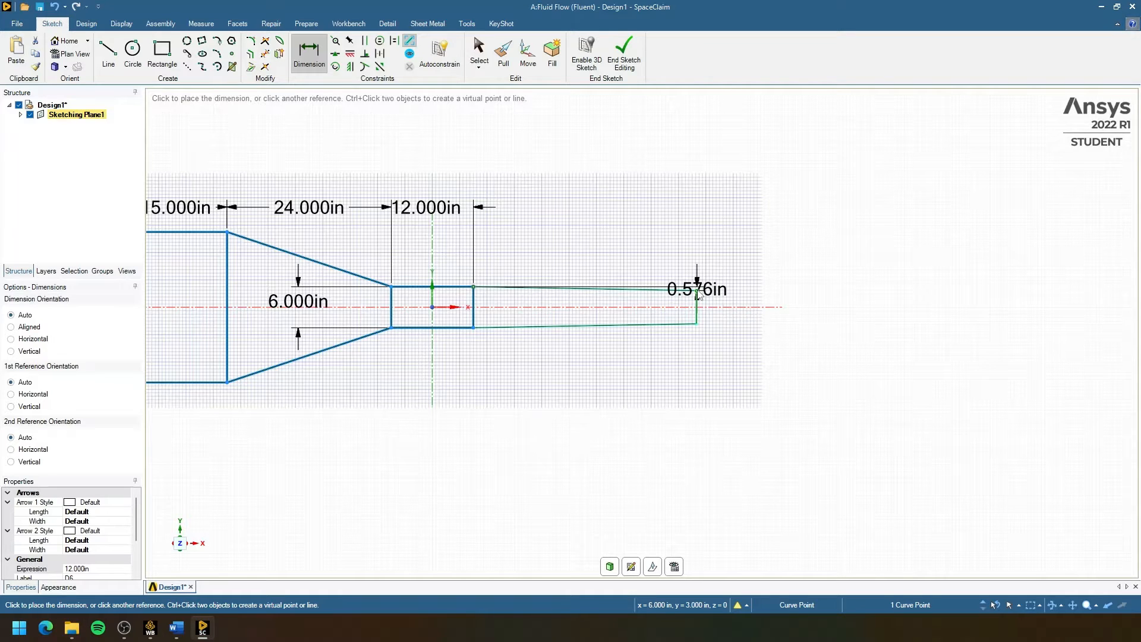
left_click(596, 215)
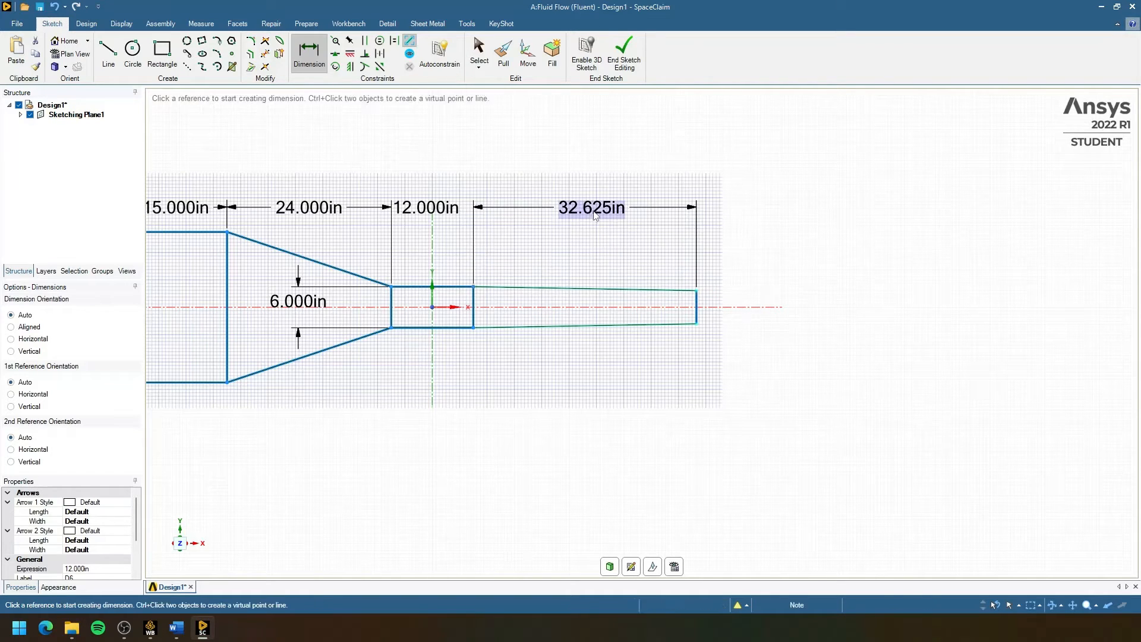
type("42")
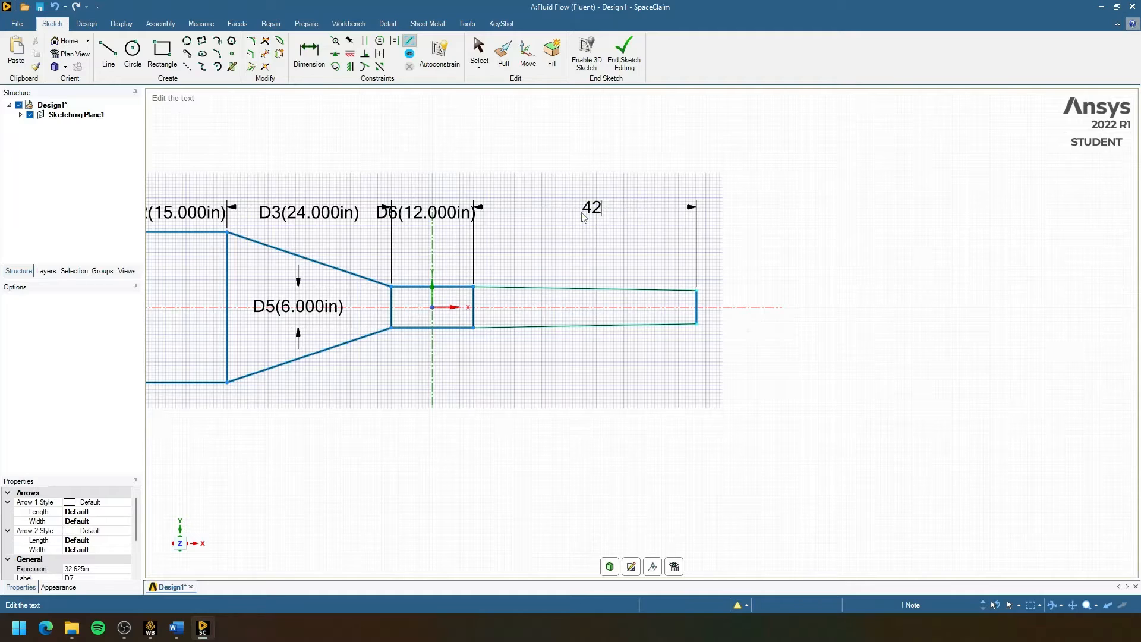
key("Return")
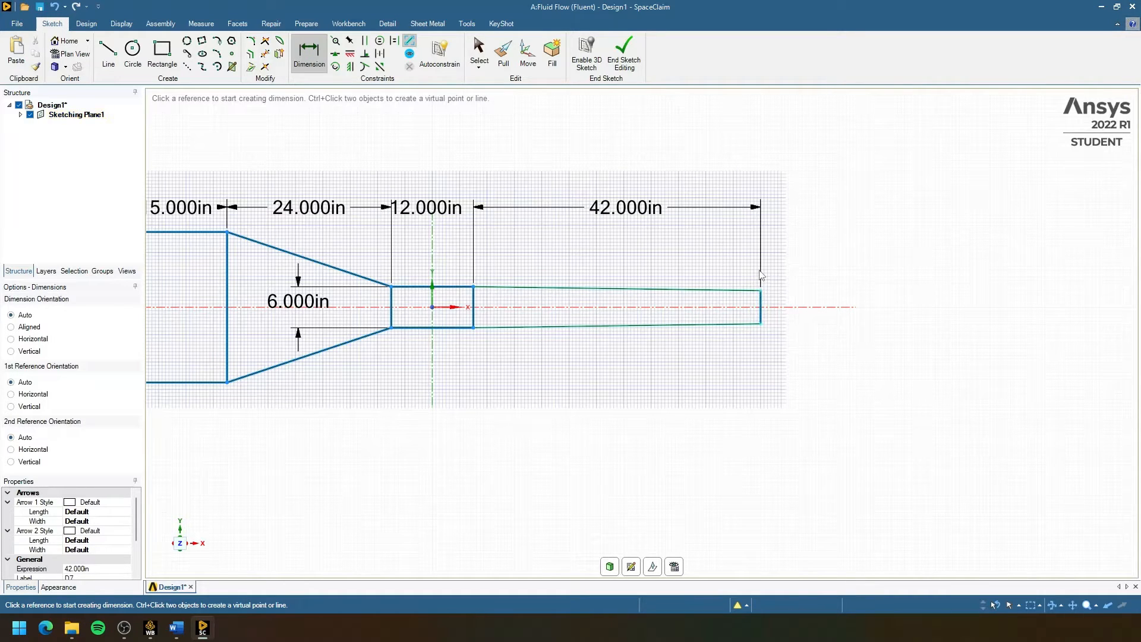
Raise the outlet's upper corner so the section diverges, and draw a horizontal construction line about 32.9 in long from the throat's upper downstream corner
key("s")
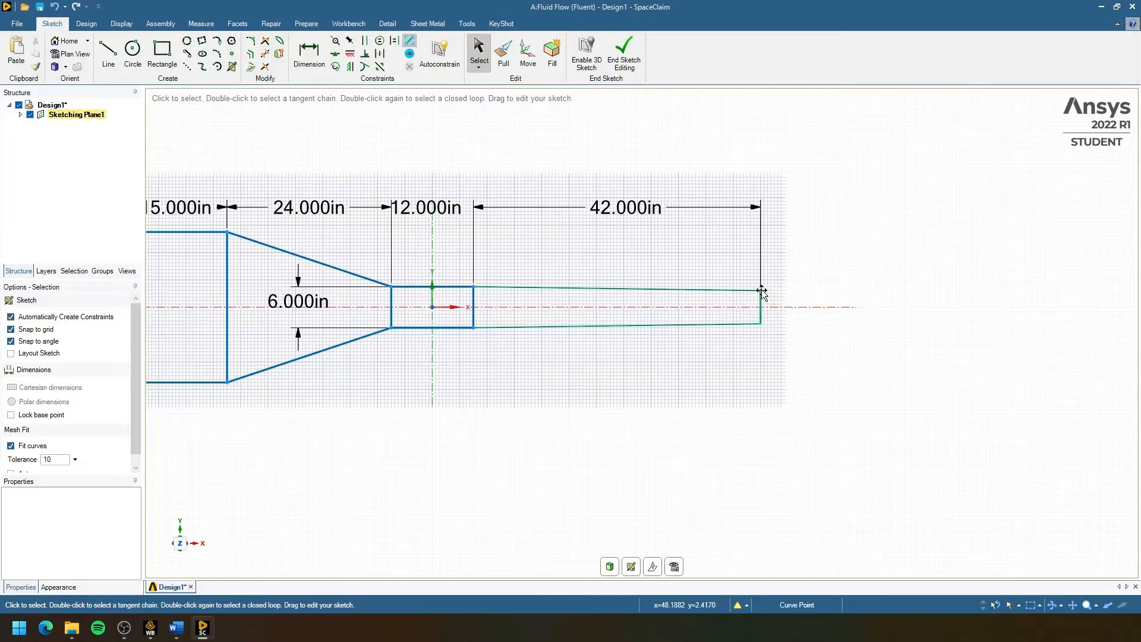
left_click_drag(761, 290, 761, 266)
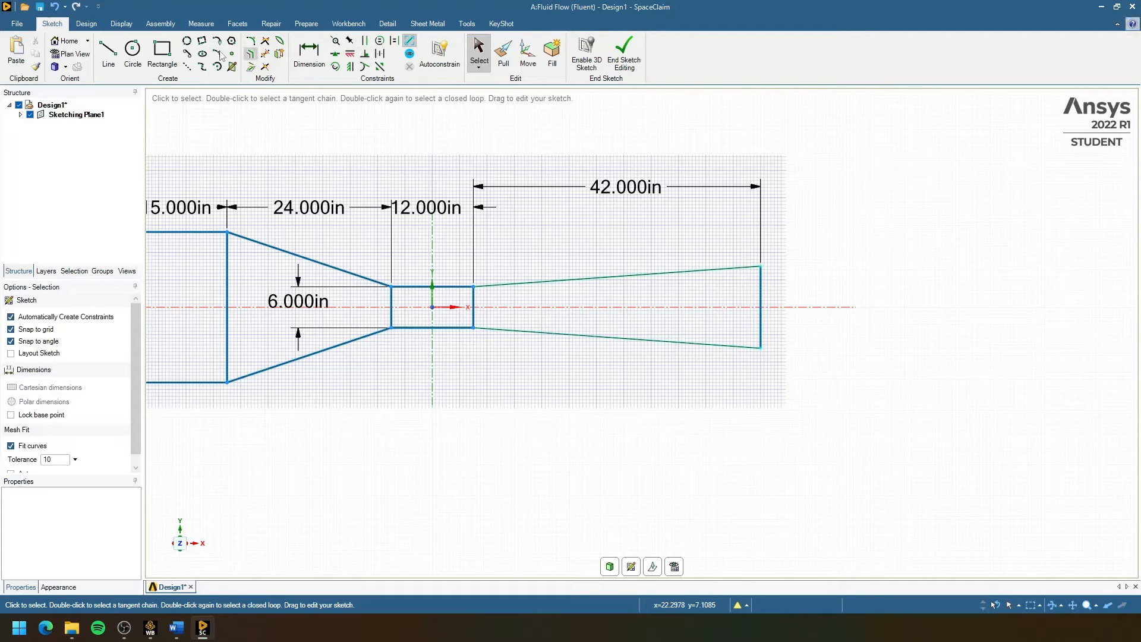
left_click(187, 66)
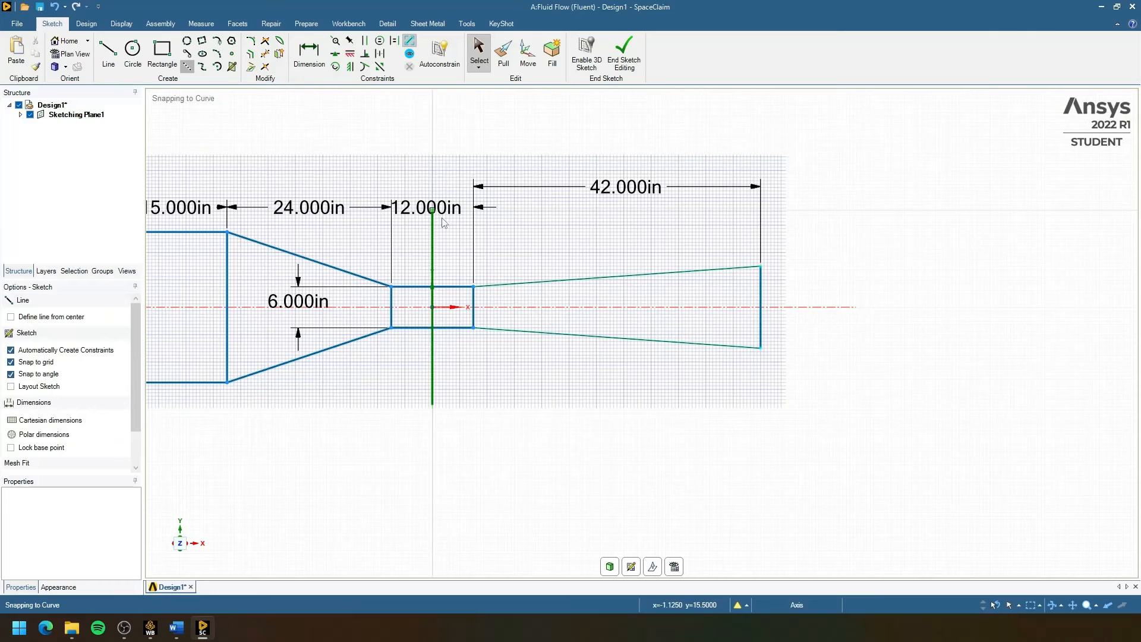
left_click(474, 286)
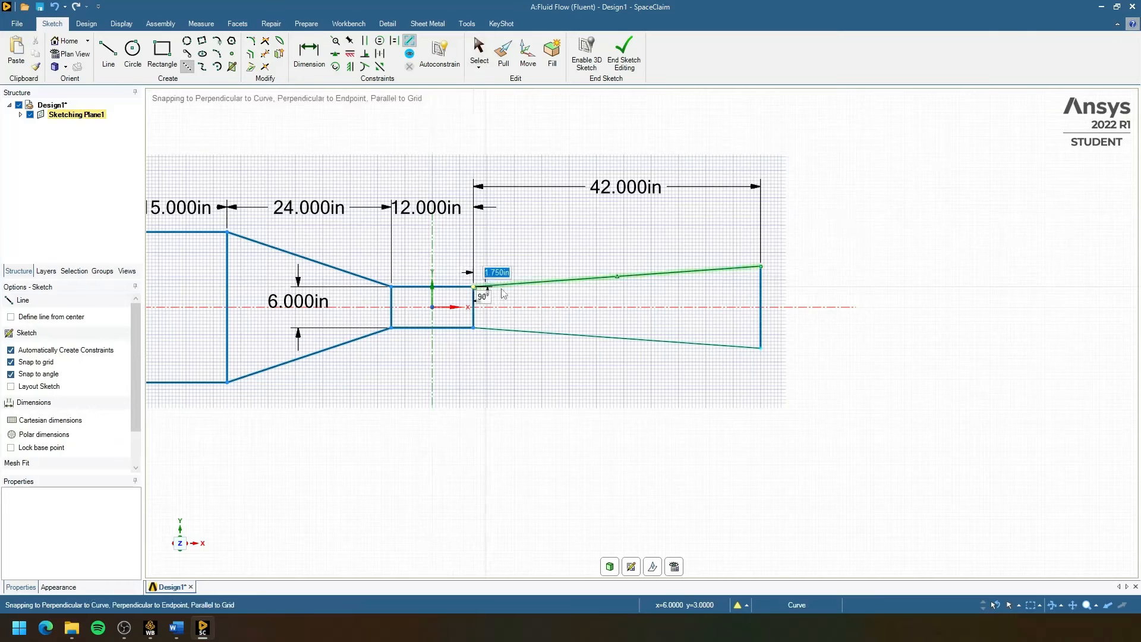
left_click(698, 287)
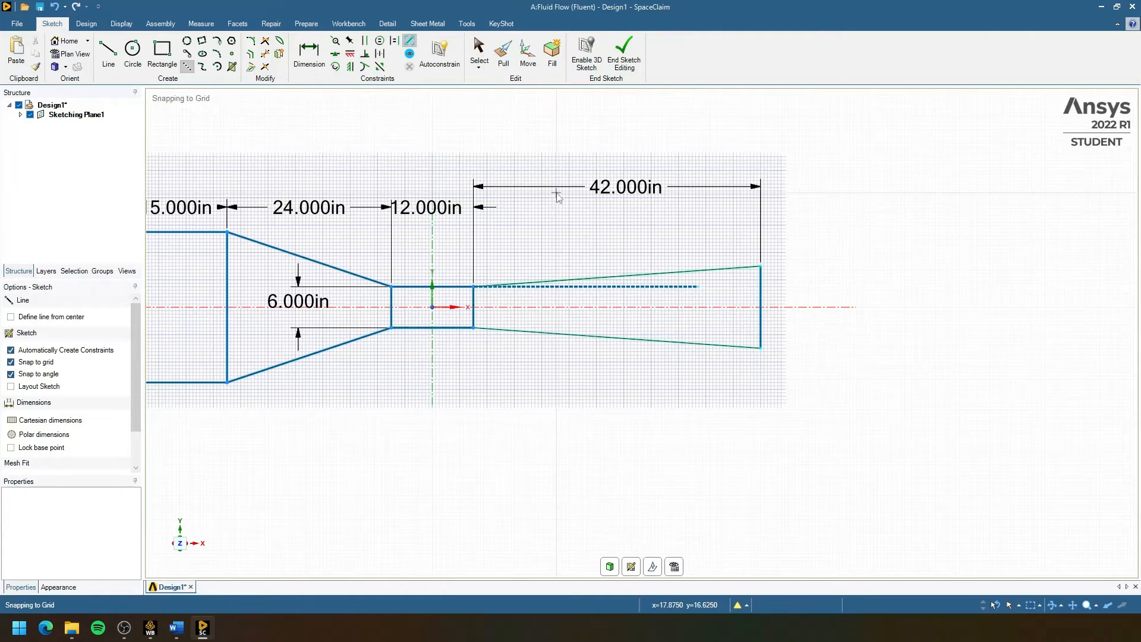
Dimension the angle between the construction line and the upper diverging wall and set it to 3°
left_click(309, 52)
left_click(588, 288)
left_click(612, 277)
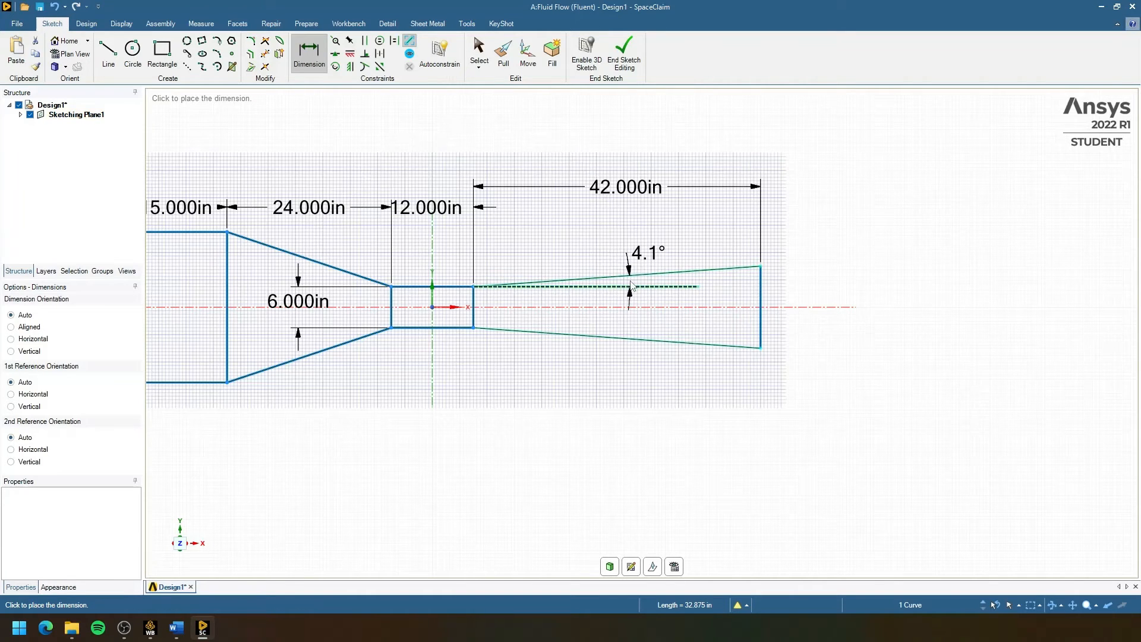
left_click(664, 267)
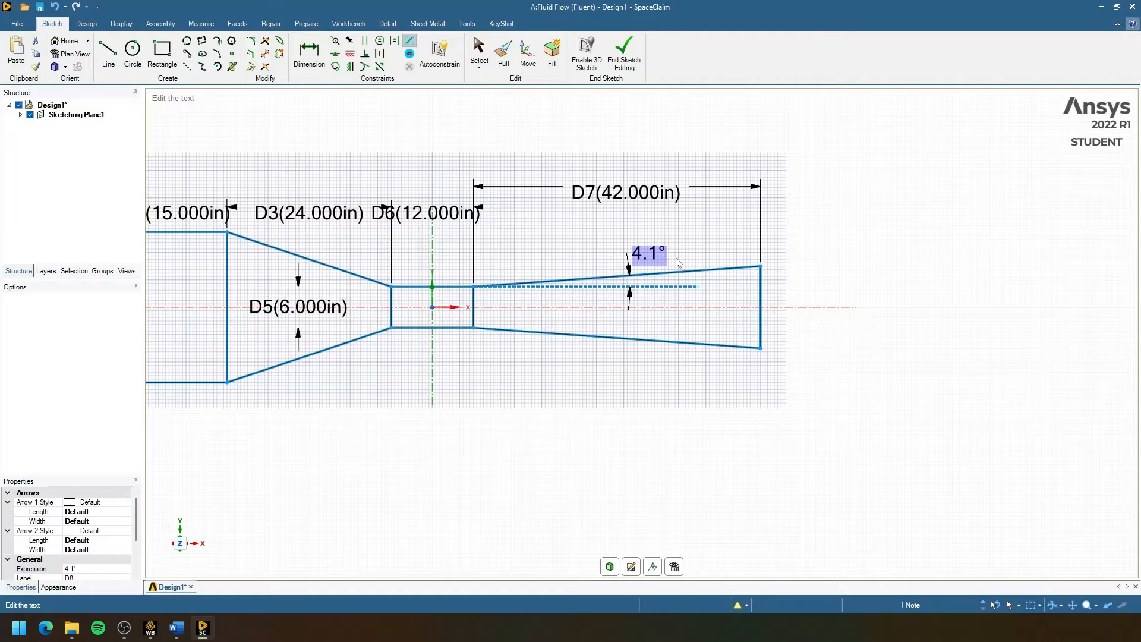
type("3")
key("Return")
Delete the three internal vertical lines at the end of the inlet section and at both ends of the throat
scroll(671, 262, "down", 3)
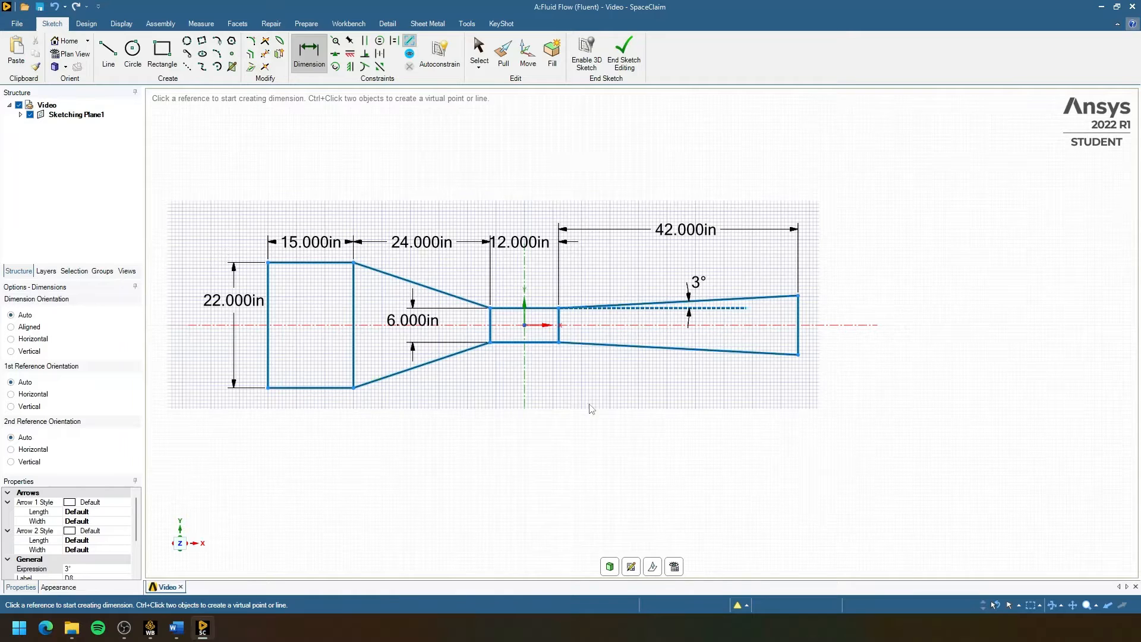
middle_click_drag(484, 352, 494, 367, "shift")
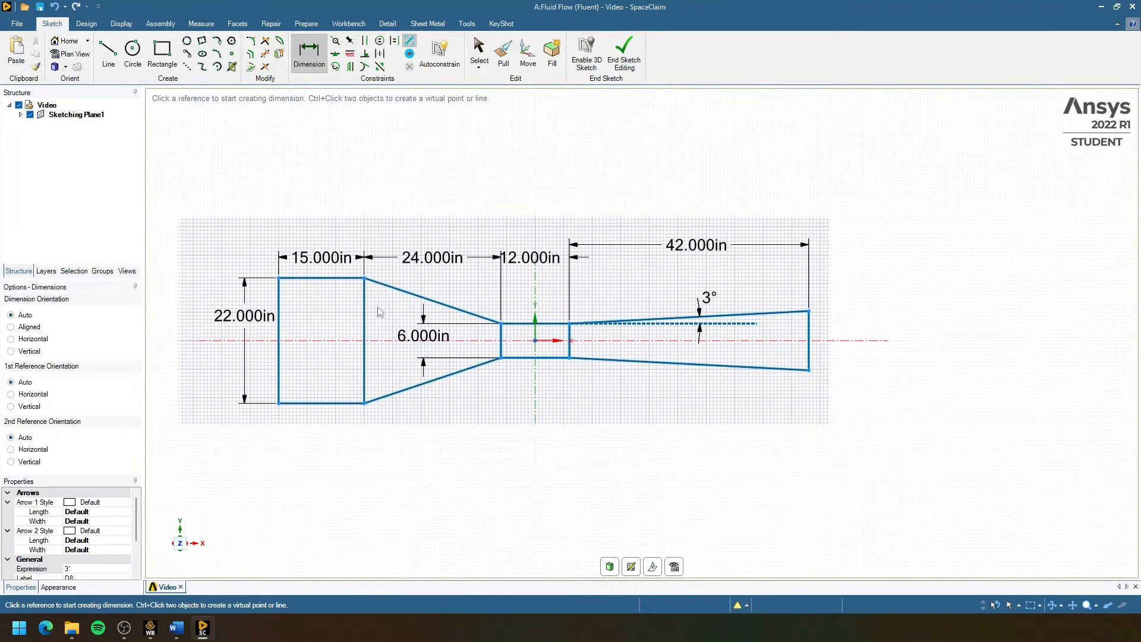
left_click(365, 313)
key("Escape")
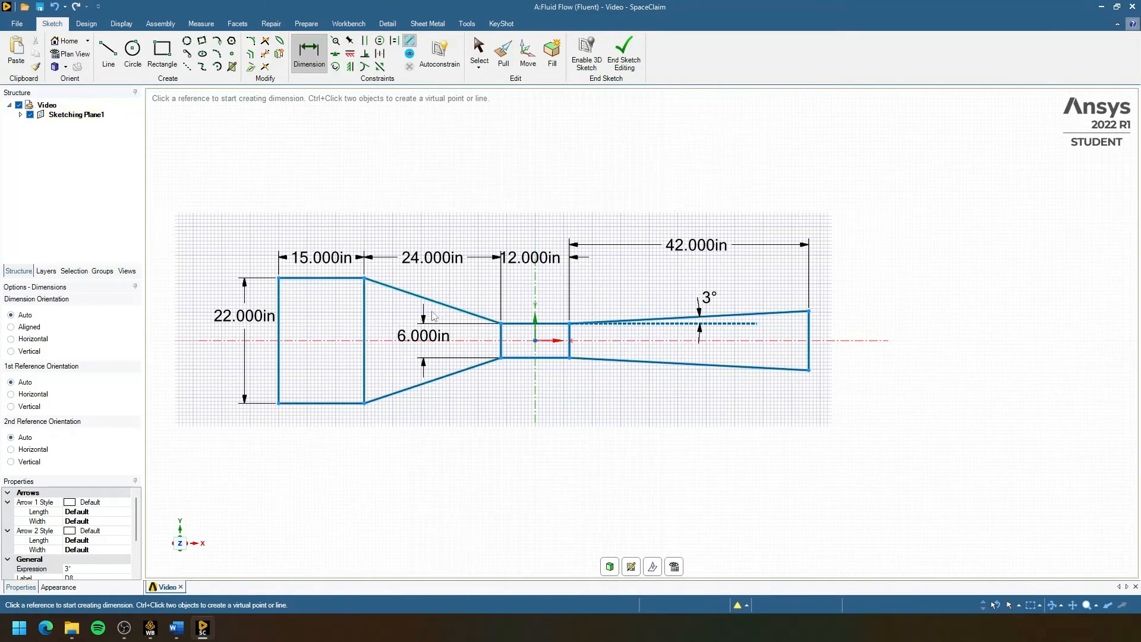
key("s")
left_click(364, 306)
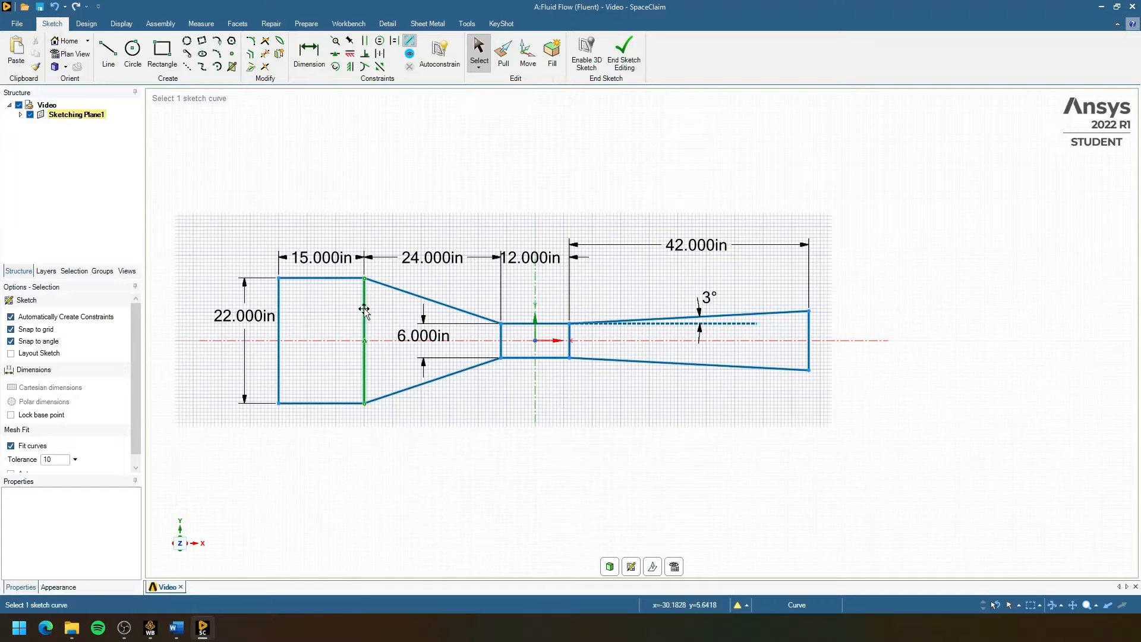
left_click(501, 336, "ctrl")
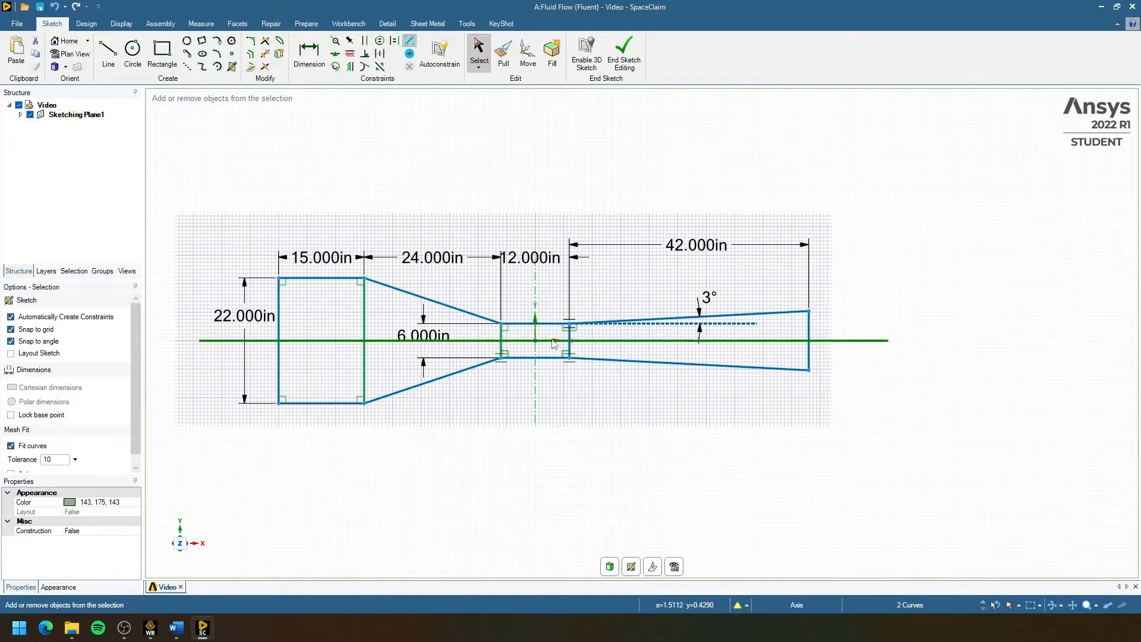
left_click(571, 340, "ctrl")
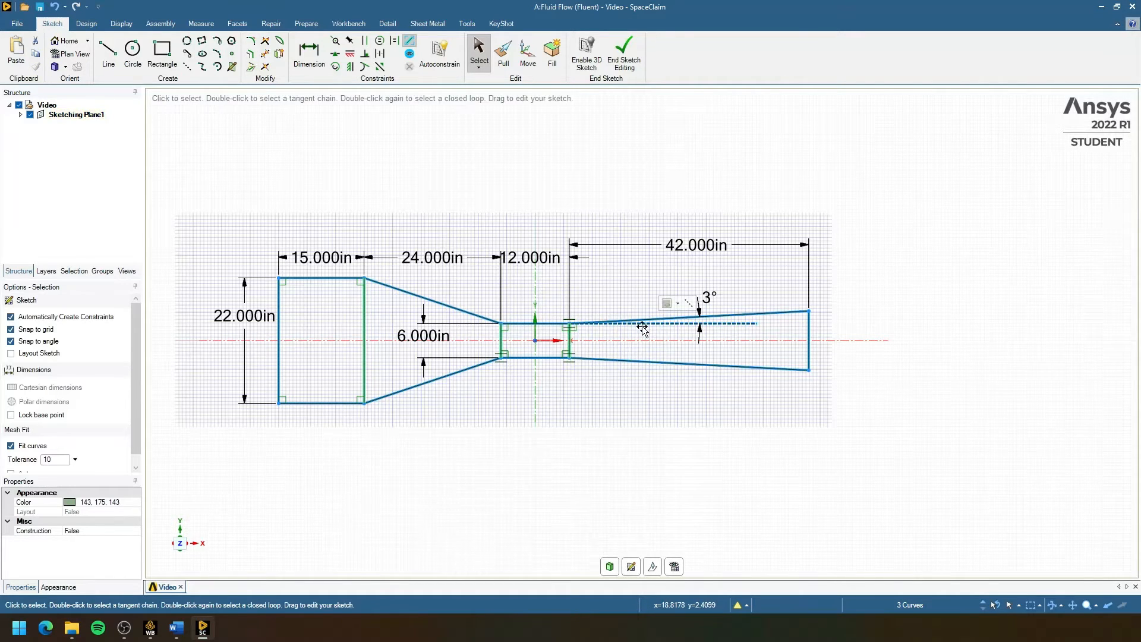
key("Delete")
Dimension the inlet section's upper horizontal line again, keeping its length at 15 in
key("d")
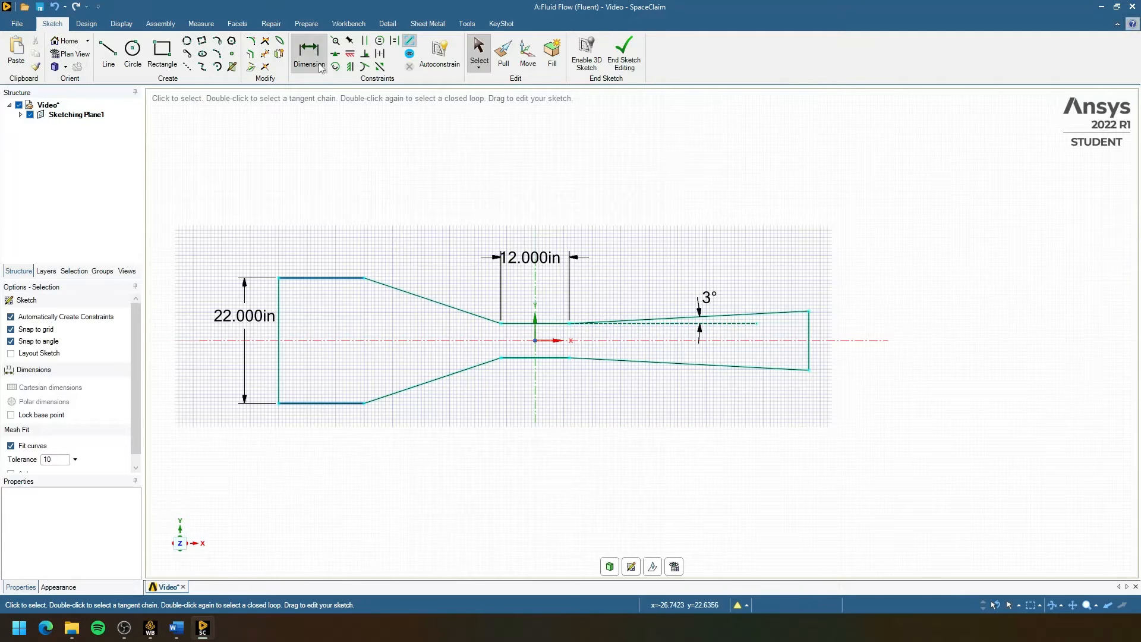
left_click(318, 279)
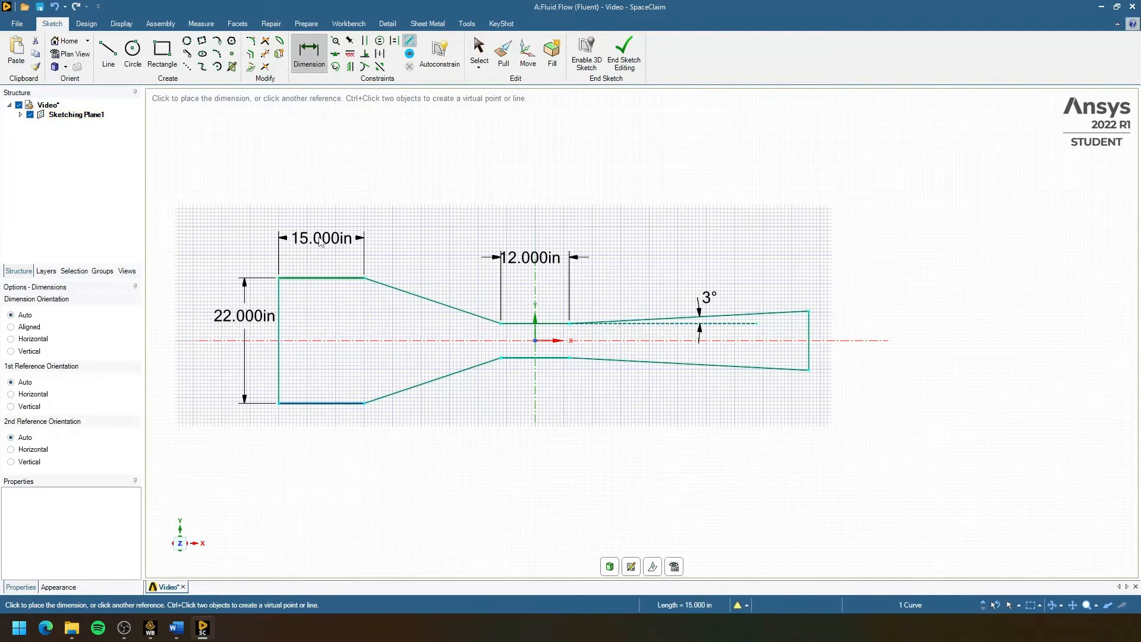
left_click(311, 241)
left_click(310, 241)
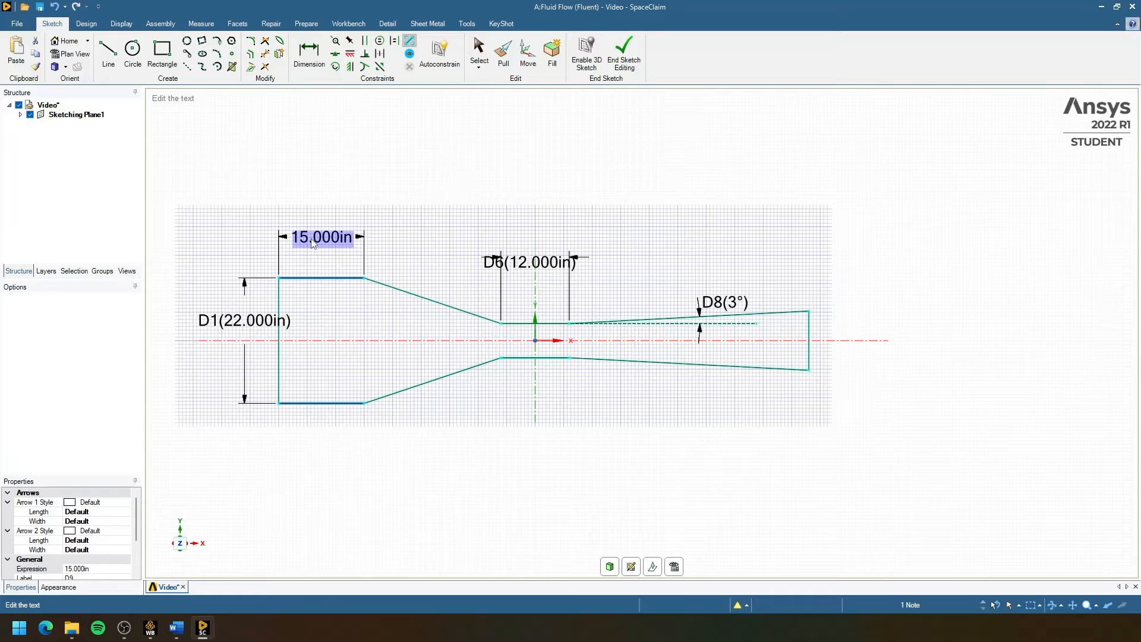
key("Return")
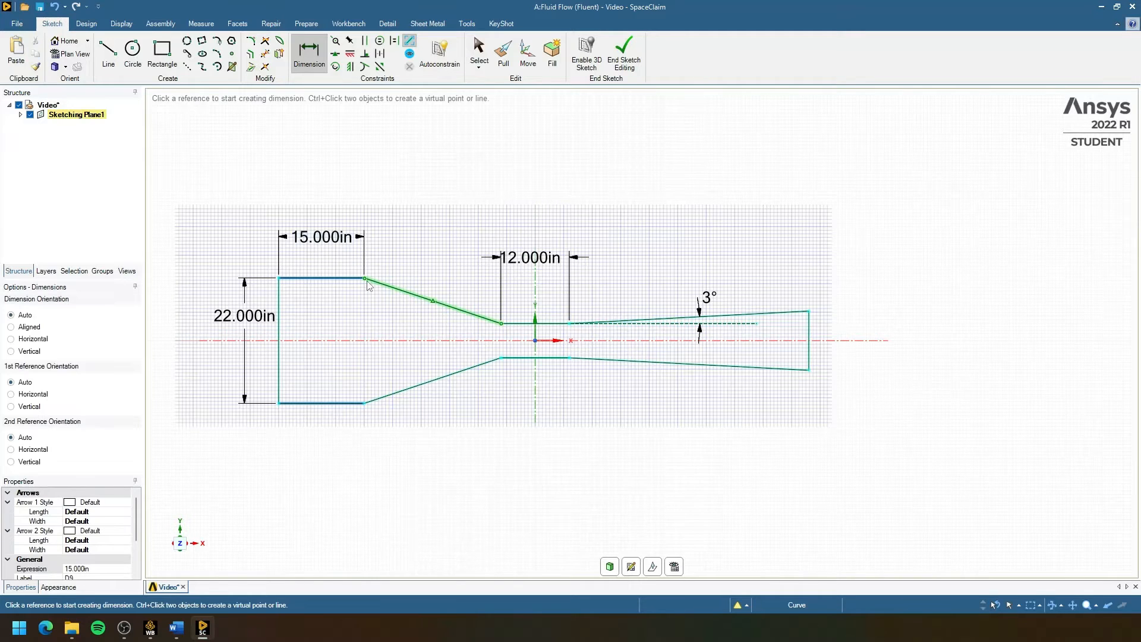
Dimension the horizontal lengths of the converging section at 24 in and the diverging section at 42 in again
left_click(393, 285)
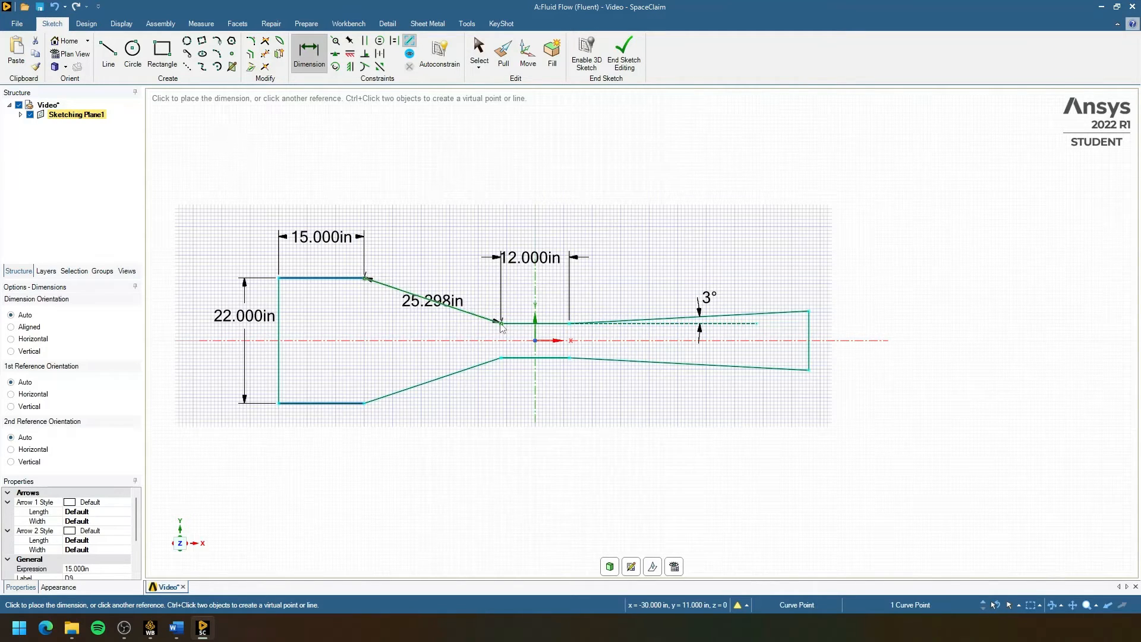
left_click(439, 239)
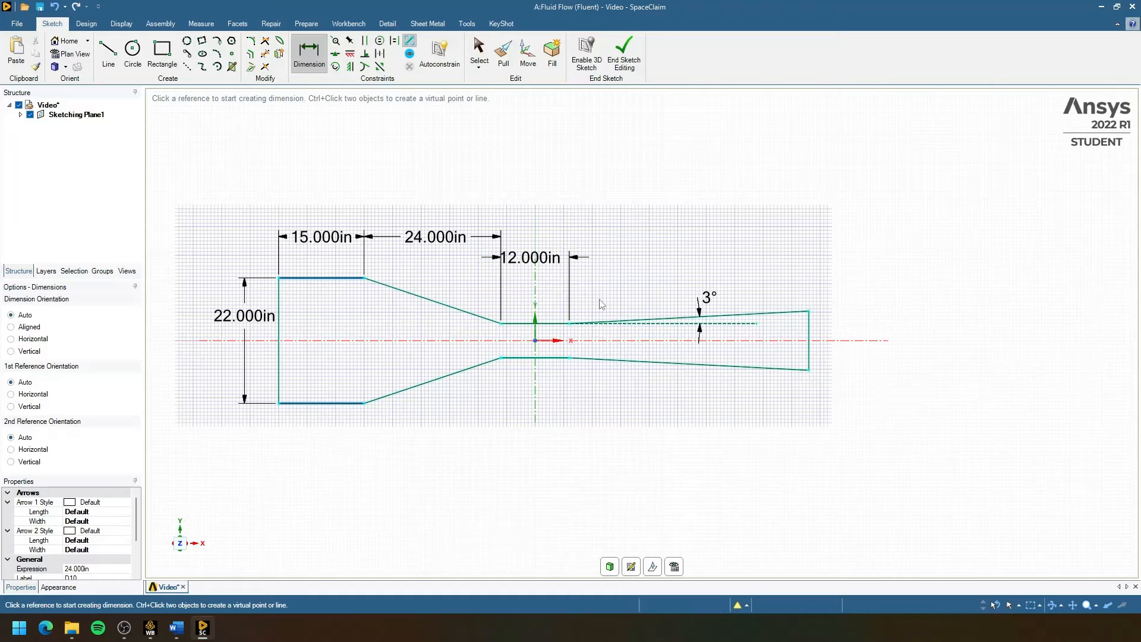
left_click(571, 323)
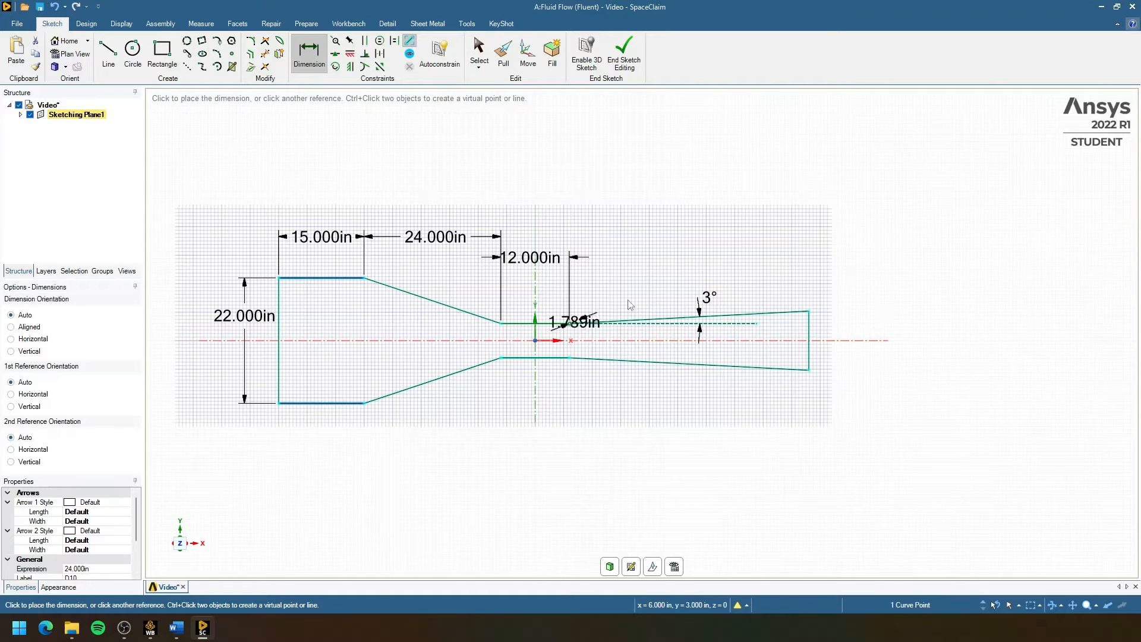
left_click(809, 324)
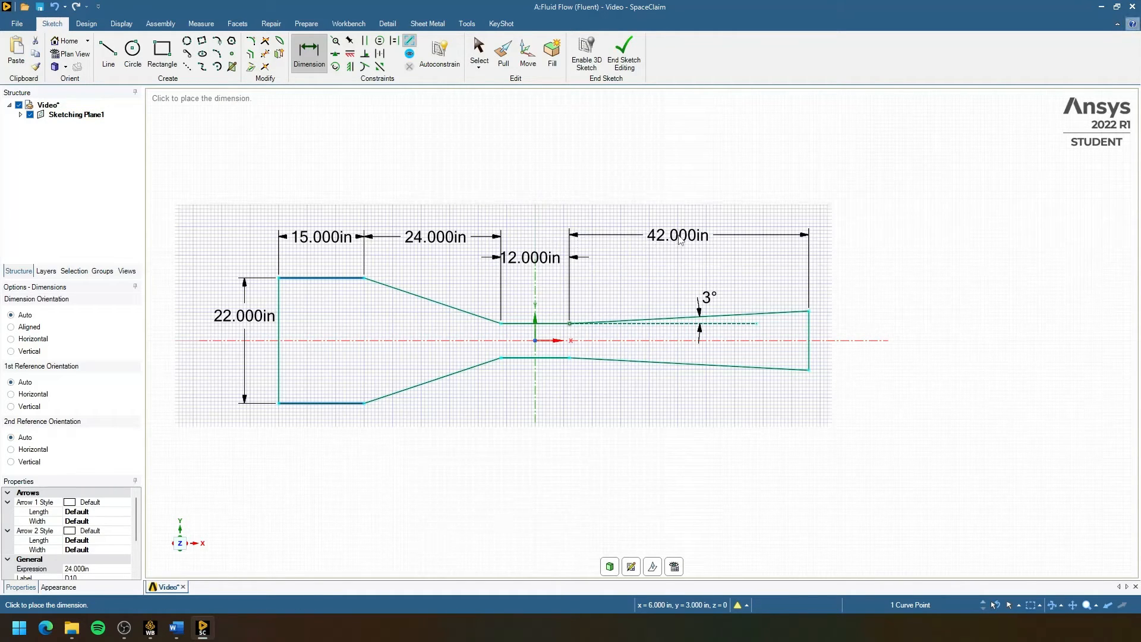
left_click(679, 238)
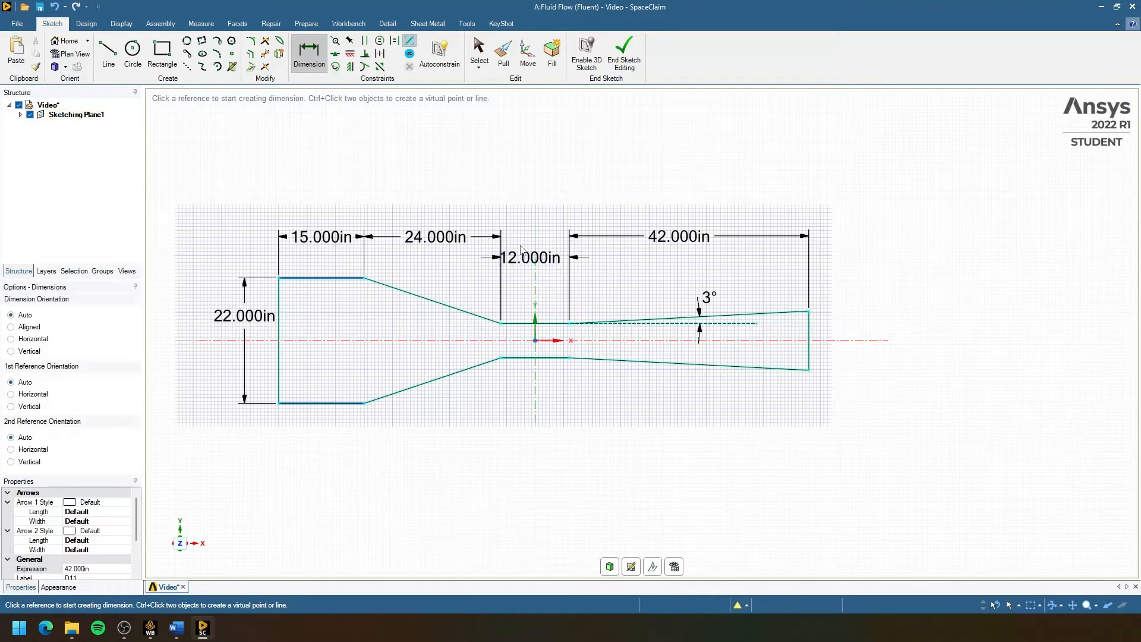
Reposition the 12 in throat dimension and the 42 in dimension to line up with the other length dimensions
left_click(538, 257)
left_click(587, 239)
left_click(701, 240)
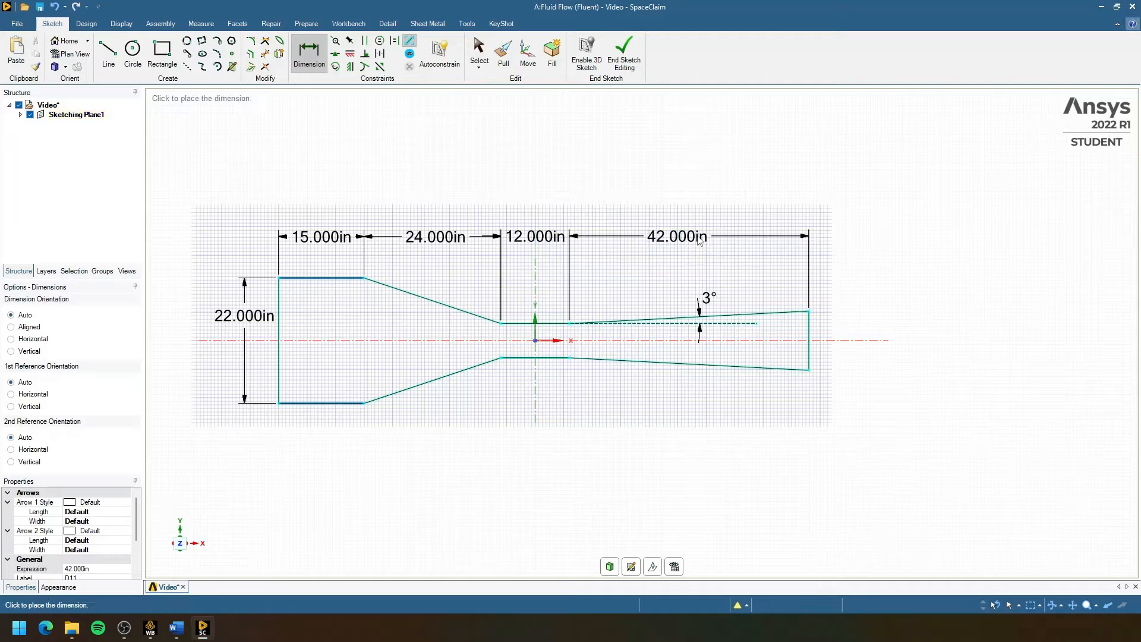
left_click(700, 240)
key("Escape")
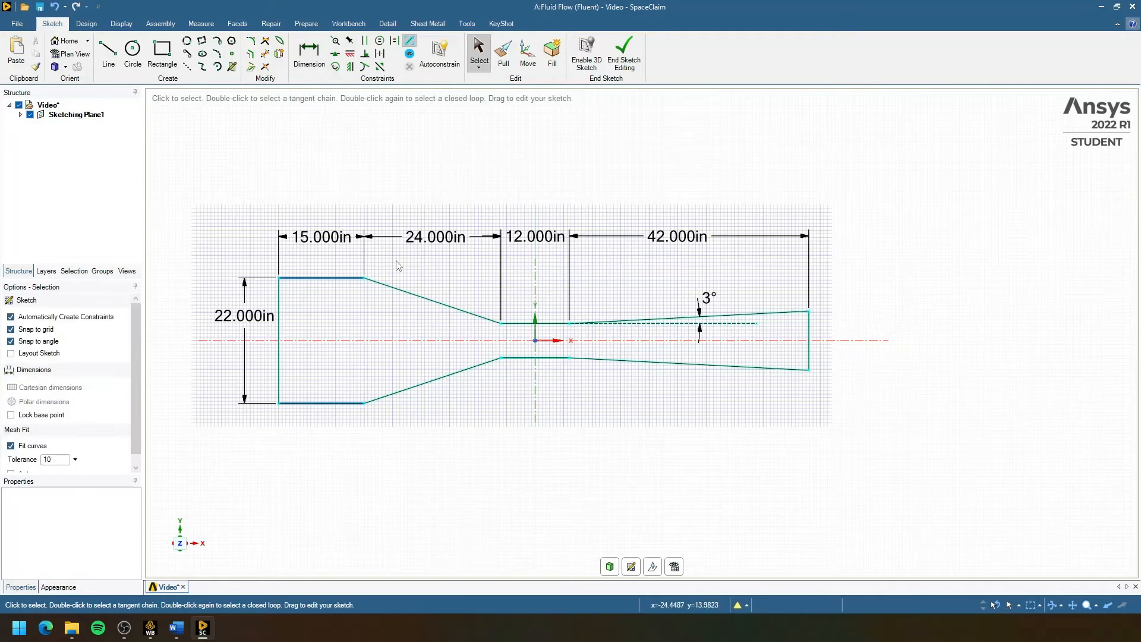
Change this document's units to Metric with the length unit set to Meters
left_click(25, 25)
left_click(178, 260)
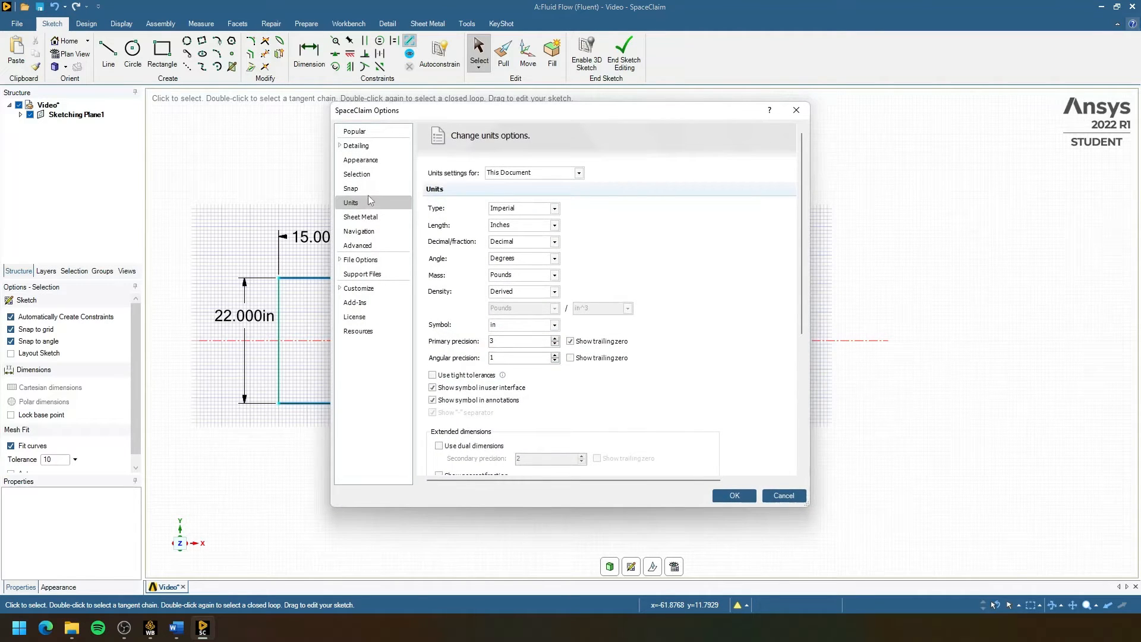
left_click(537, 210)
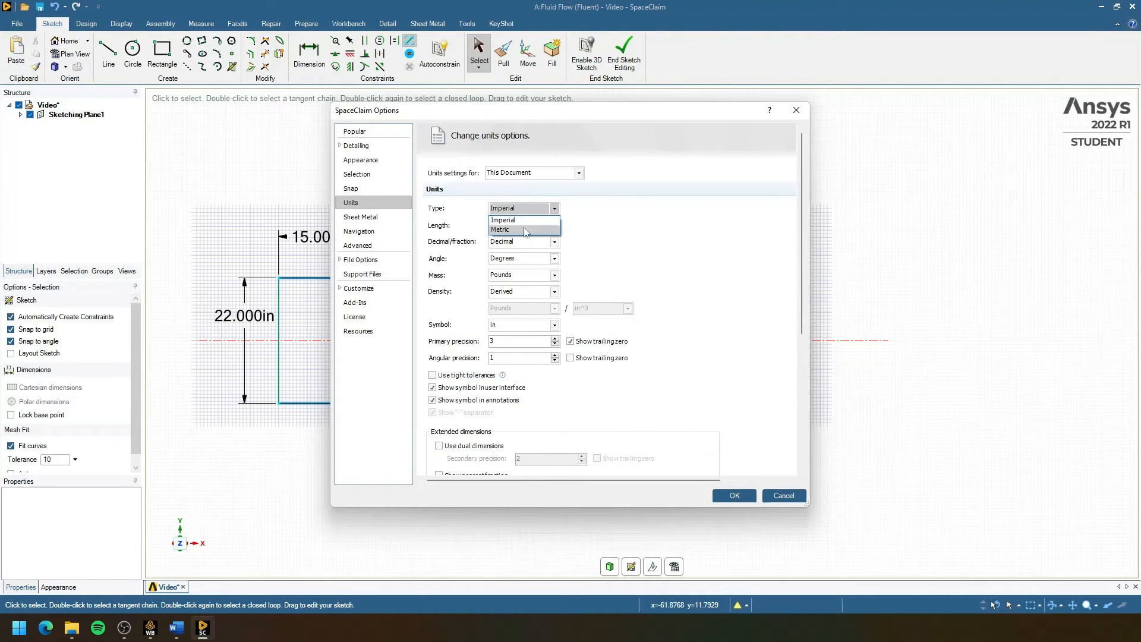
left_click(526, 230)
left_click(528, 226)
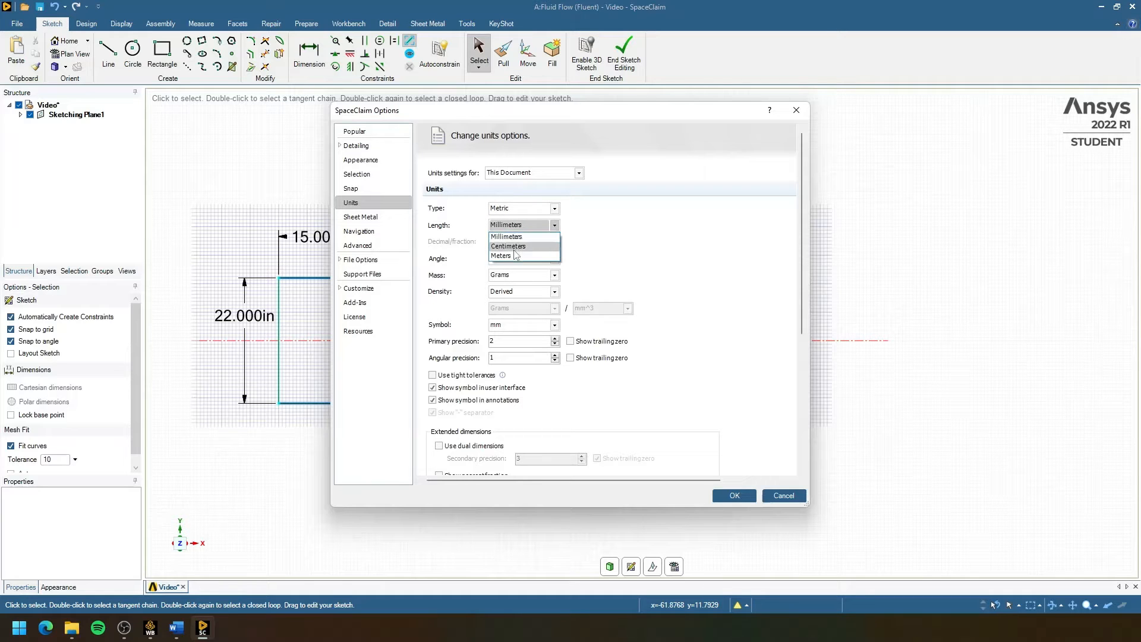
left_click(515, 255)
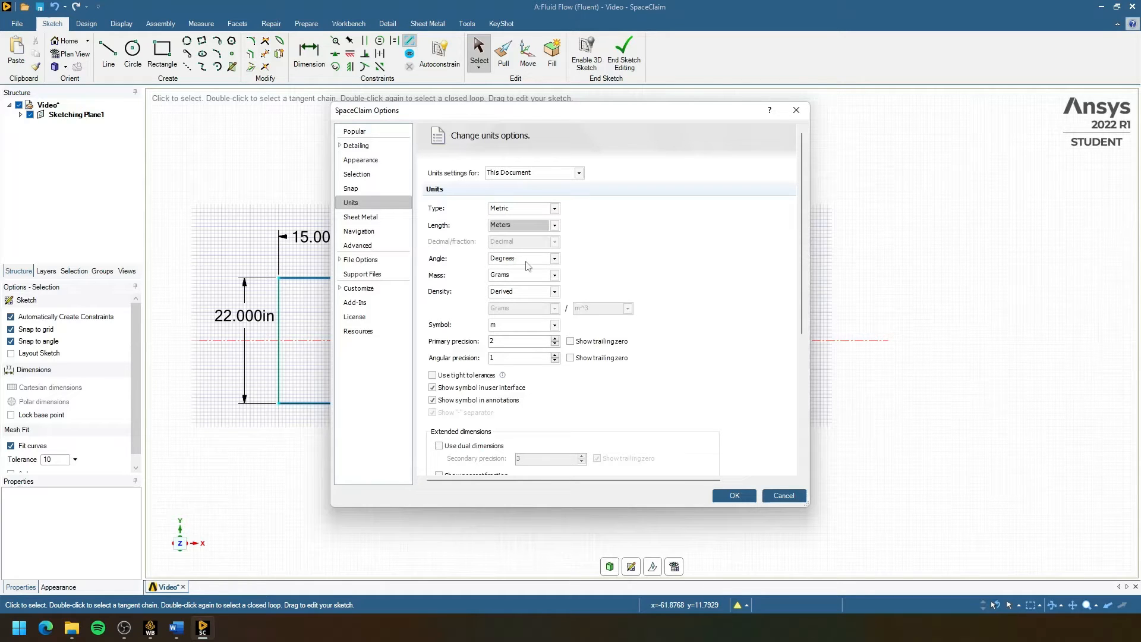
left_click(735, 495)
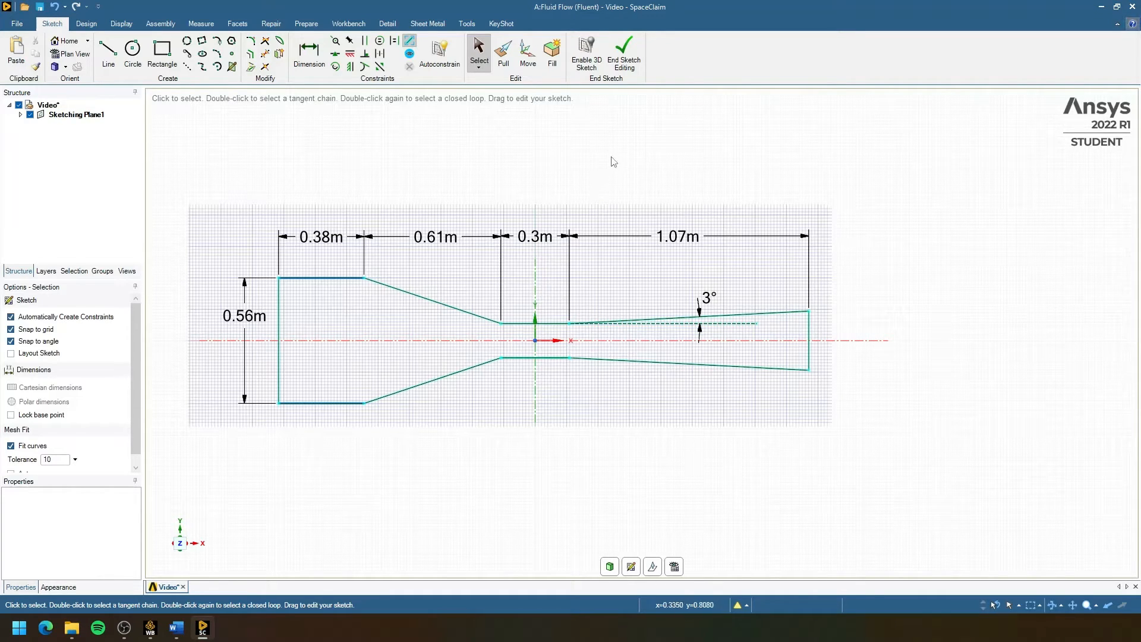
Finish editing the nozzle sketch so it fills into a surface, and save the geometry
left_click(632, 57)
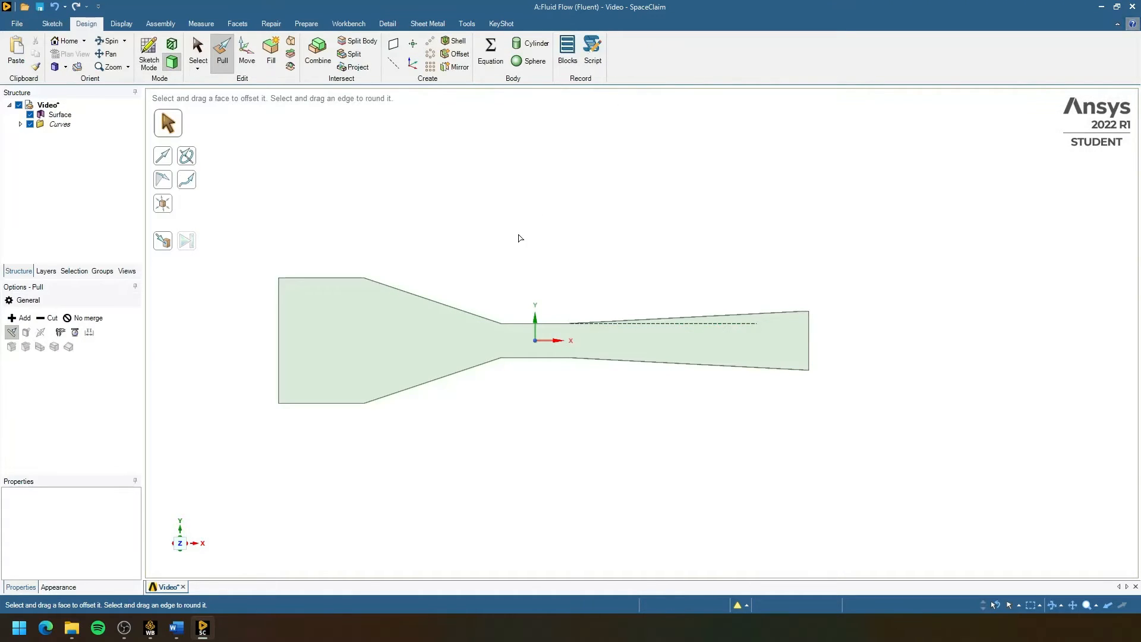
key("ctrl+s")
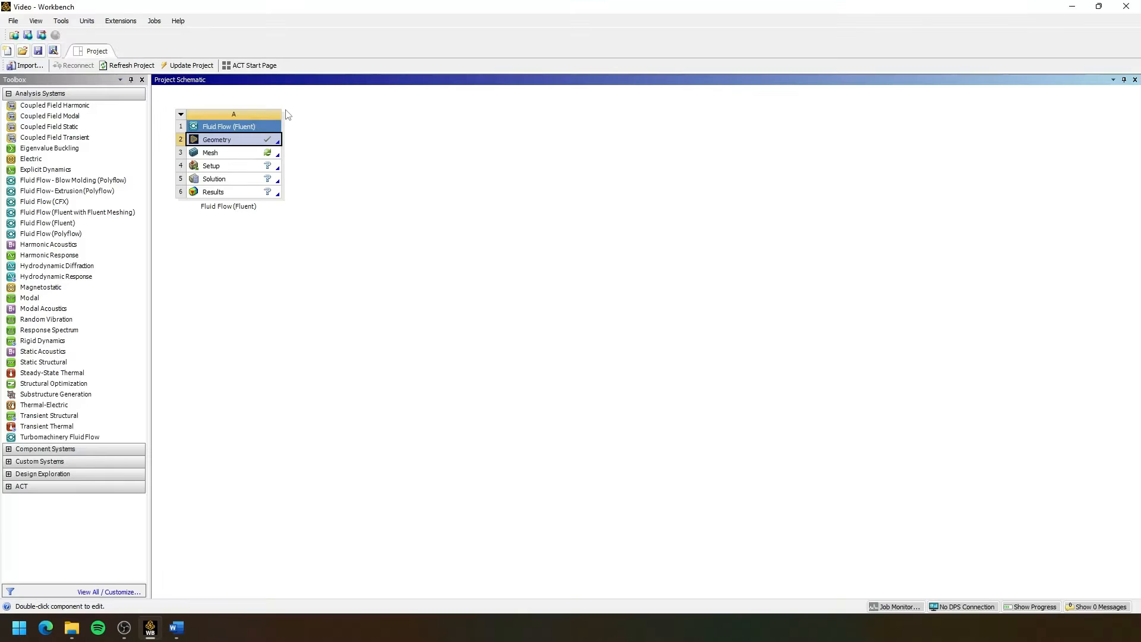
Open the Fluent system's Mesh cell in Ansys Meshing and view the nozzle straight along the Z axis
double_click(241, 155)
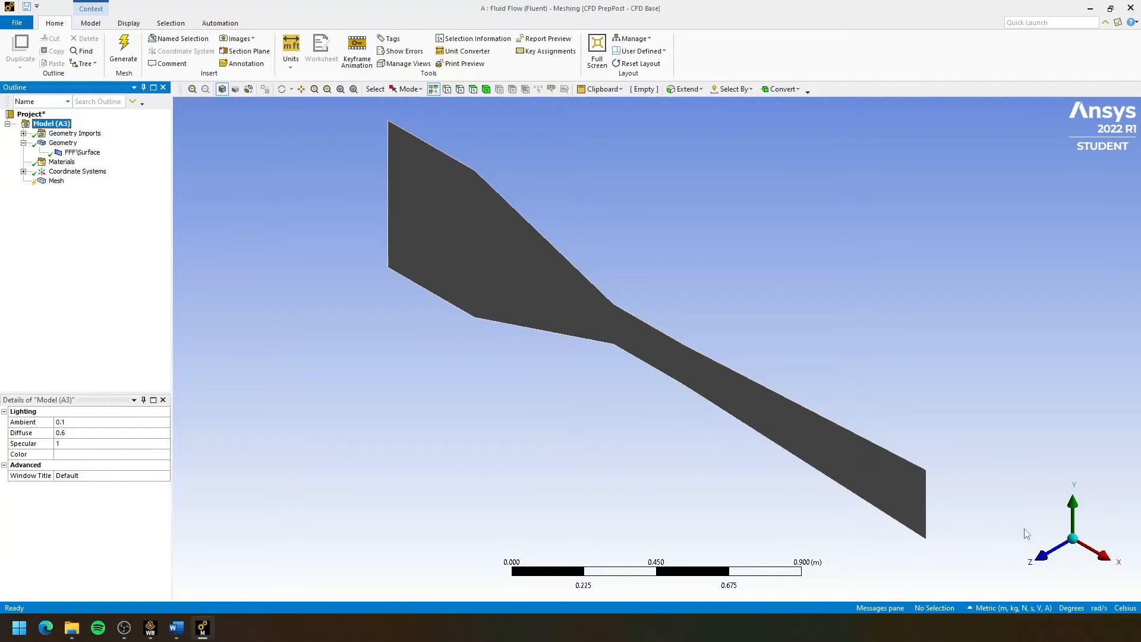
left_click(1047, 559)
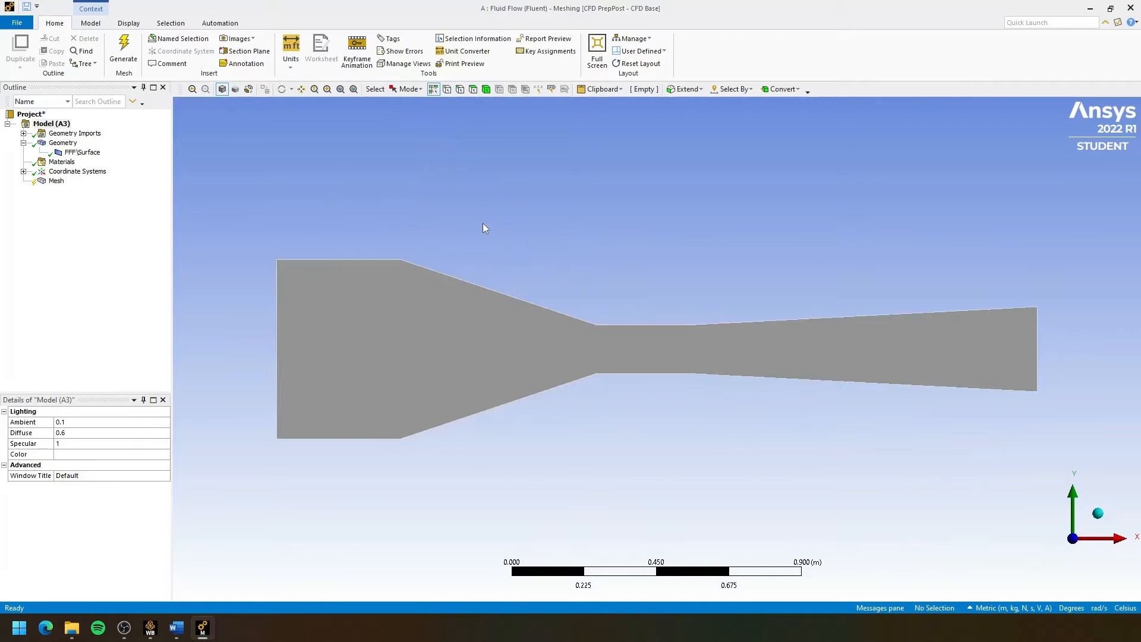
Insert a mesh Method and apply it to the nozzle surface body
left_click(56, 181)
right_click(59, 185)
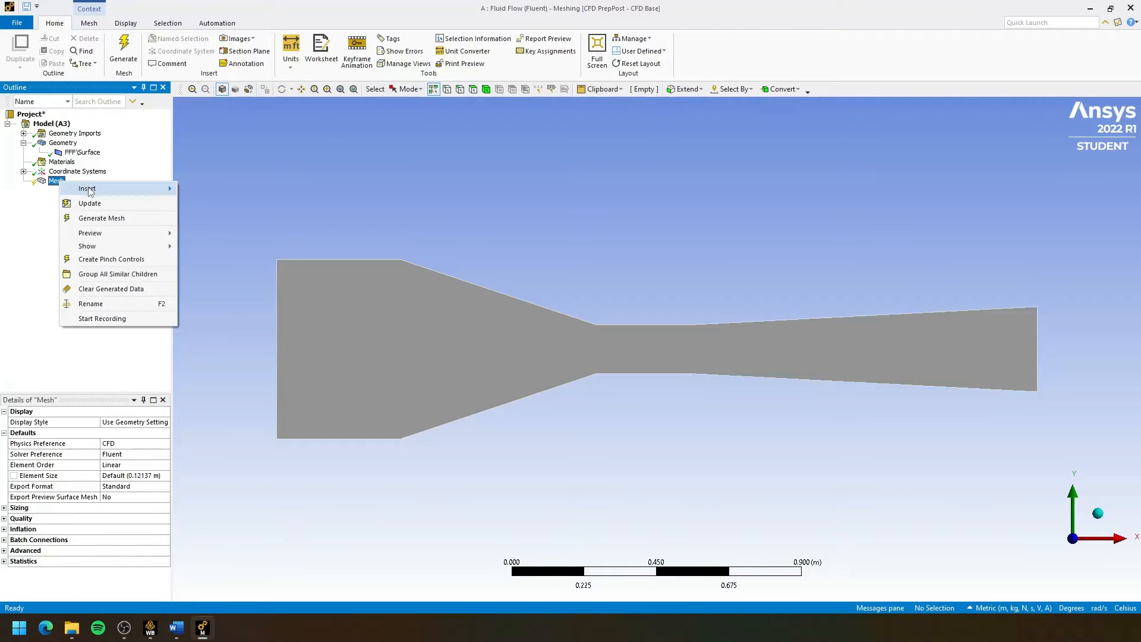
mouse_move(119, 189)
left_click(226, 192)
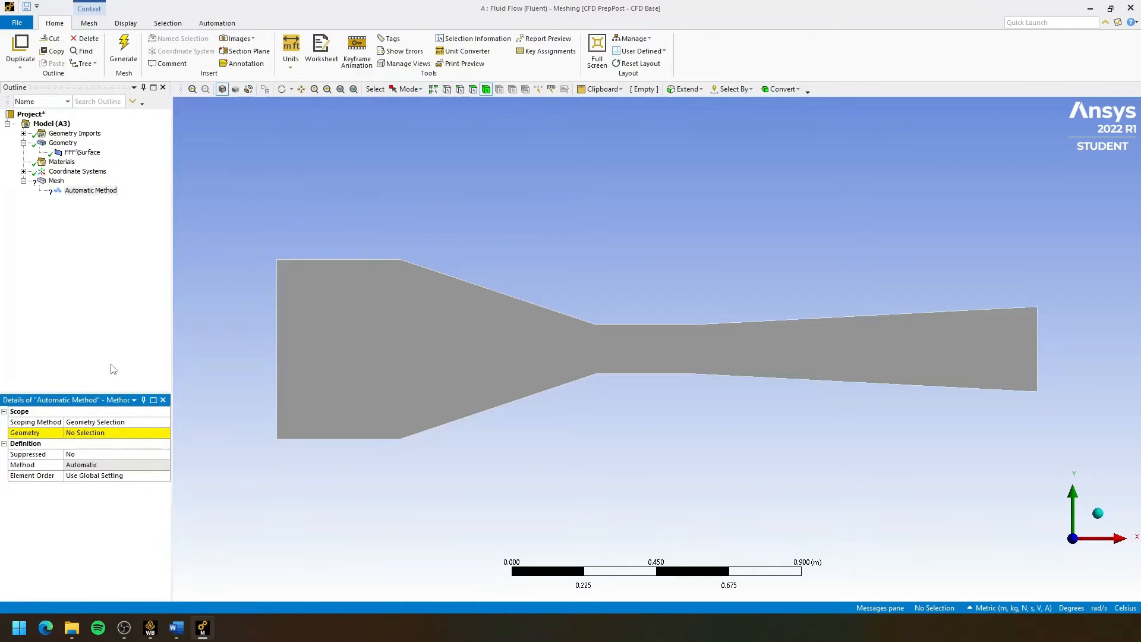
left_click(444, 343)
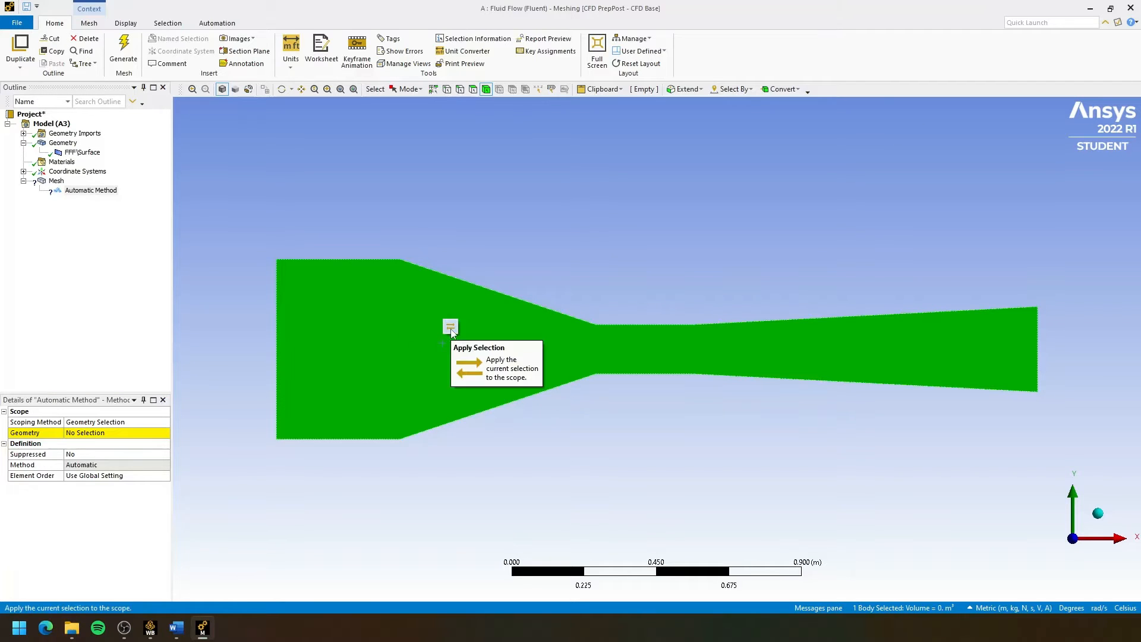
left_click(450, 328)
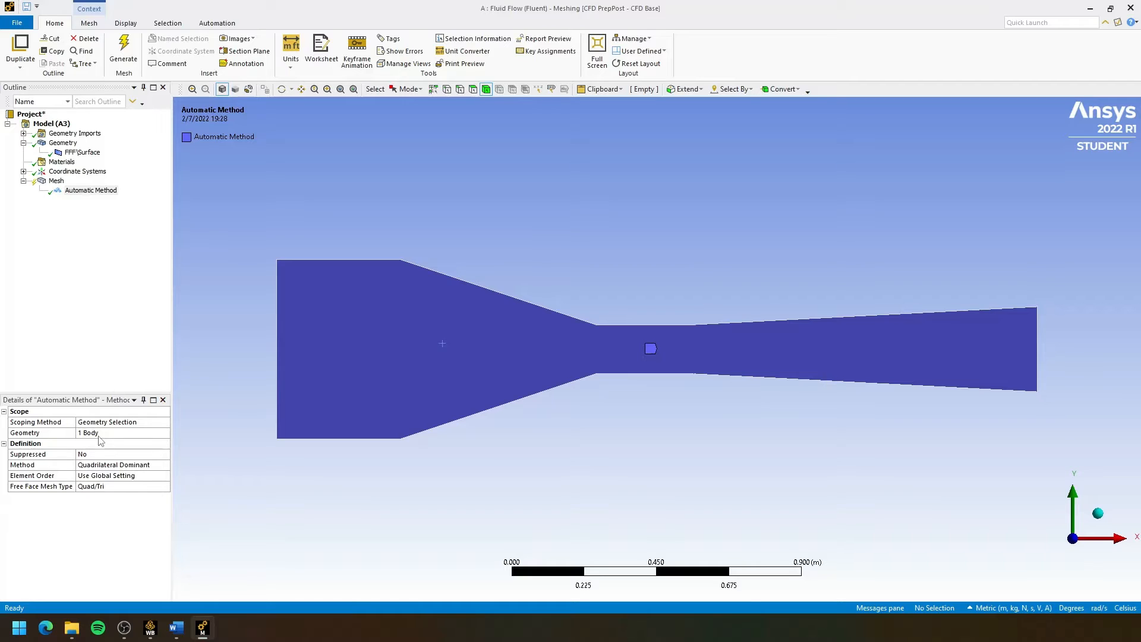
Set the mesh method on the nozzle body to Triangles
left_click(109, 468)
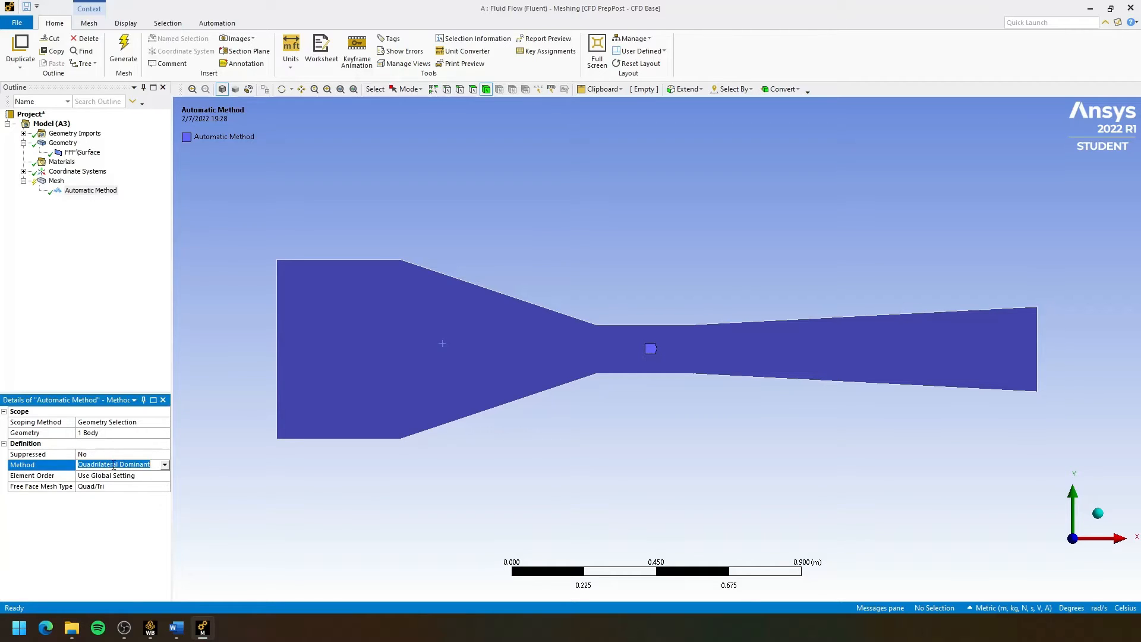
left_click(165, 464)
left_click(136, 485)
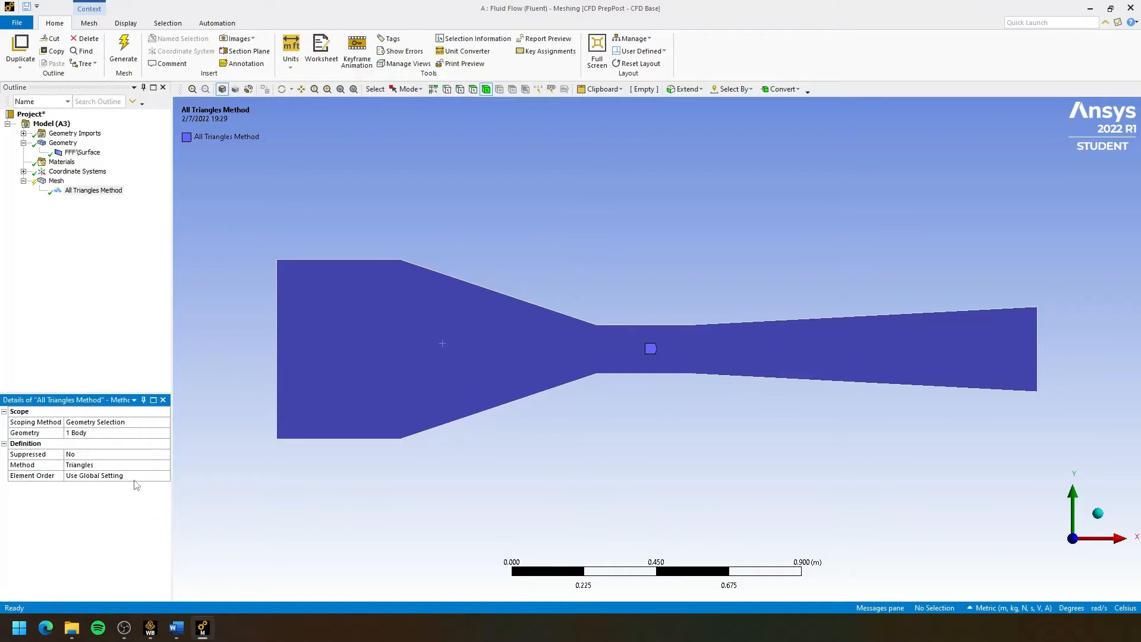
Set the global mesh element size to 7e-003 m and update the mesh
key("Up")
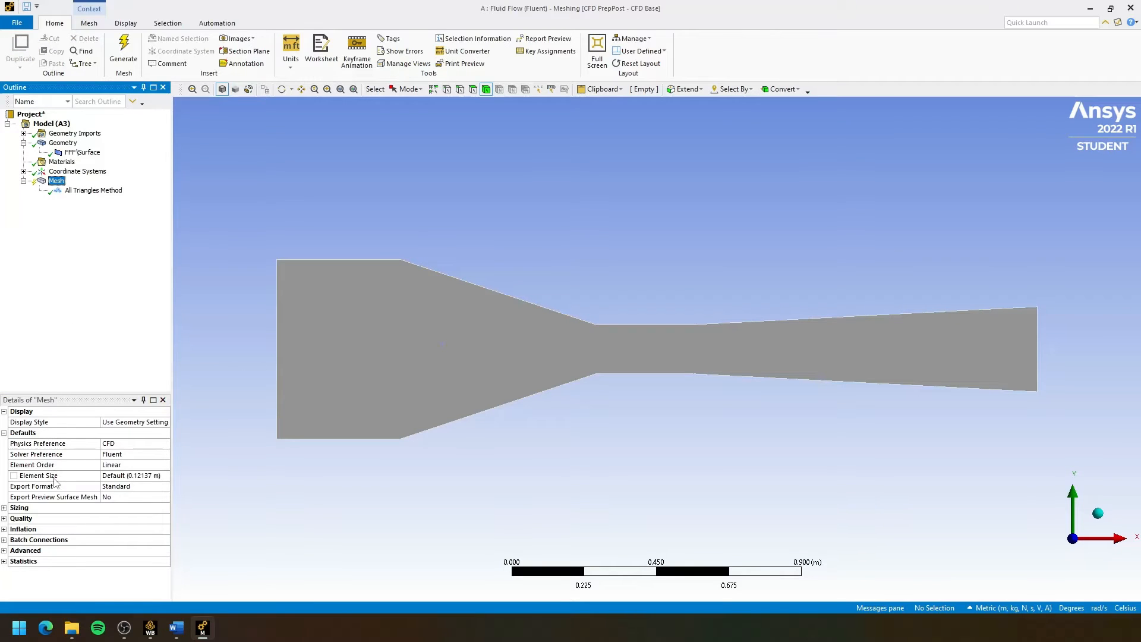
left_click(36, 477)
left_click(119, 475)
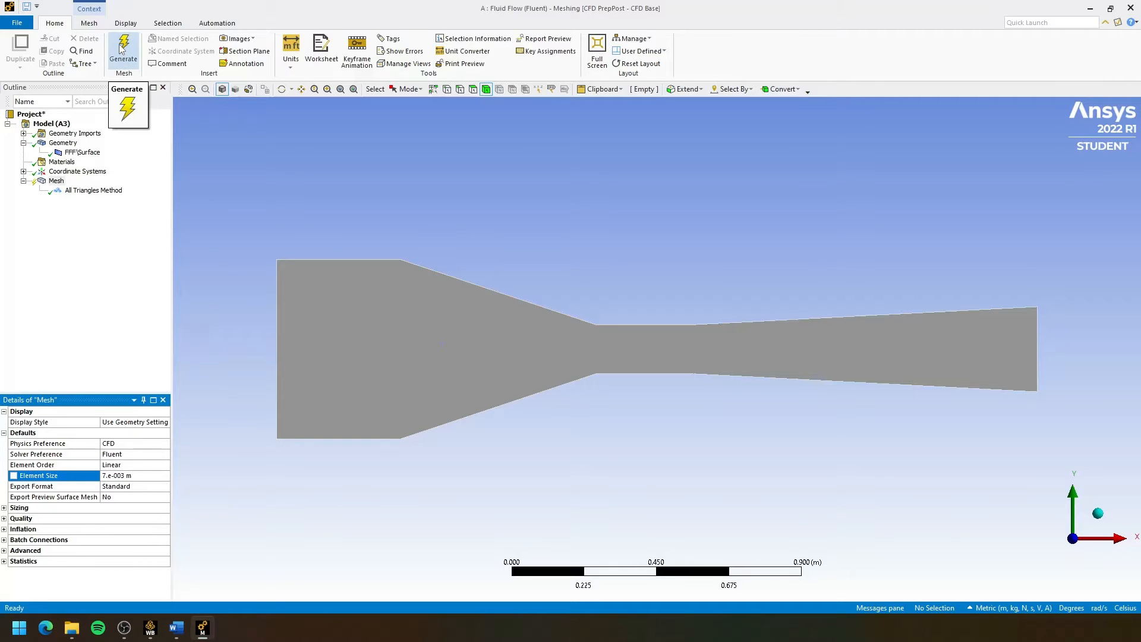
left_click(89, 23)
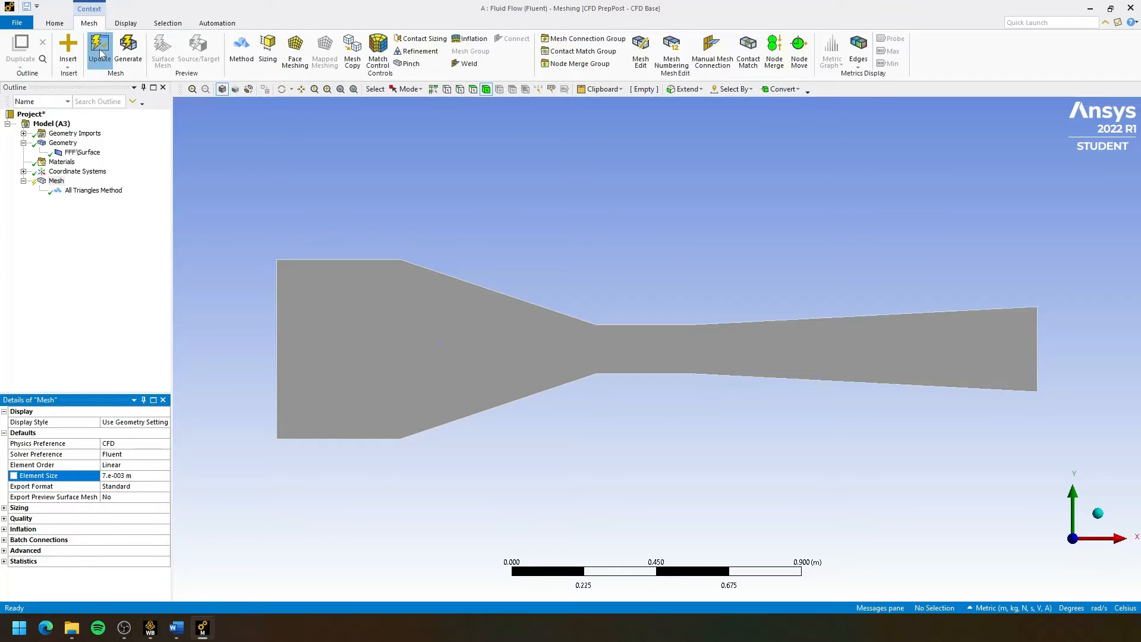
left_click(100, 52)
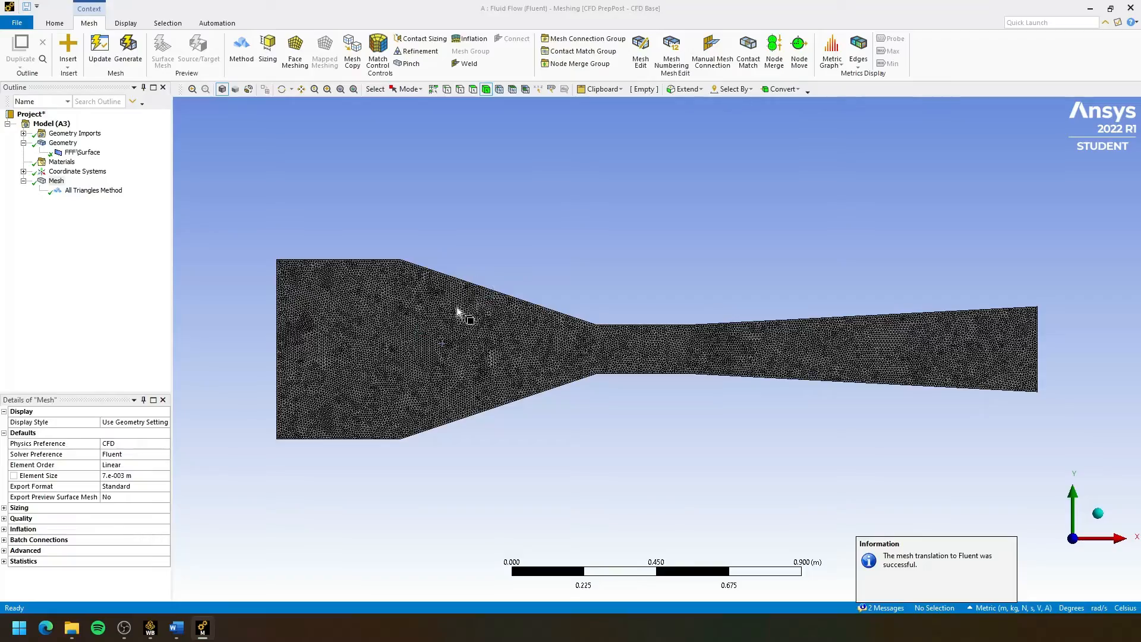
Create a named selection "inlet" from the vertical edge at the wide inlet end of the nozzle
scroll(452, 345, "up", 8)
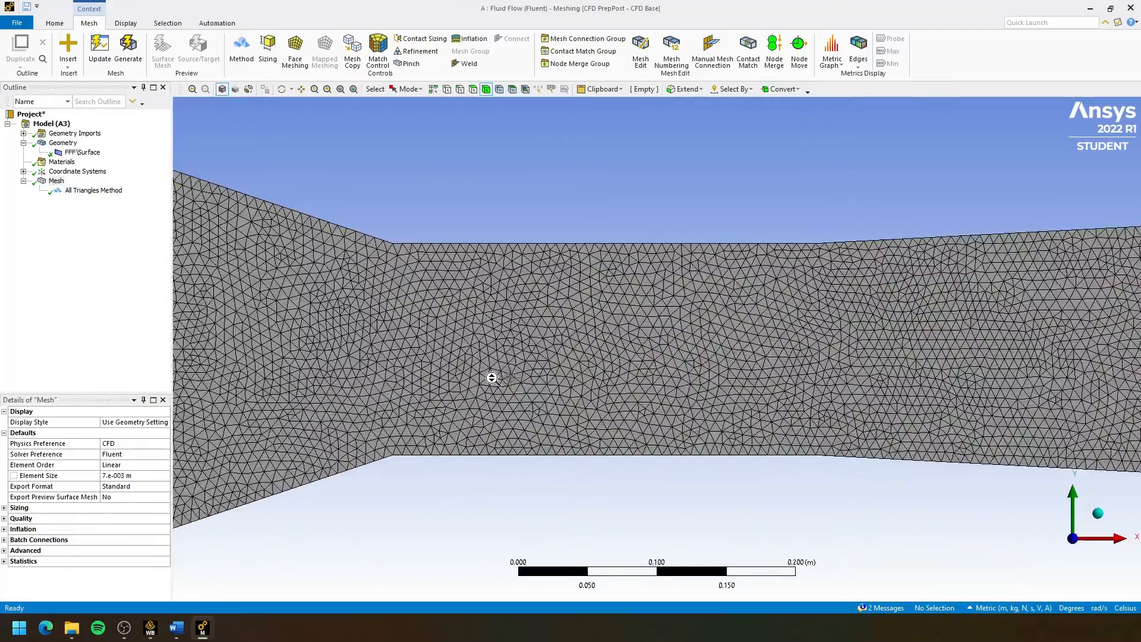
scroll(492, 378, "down", 7)
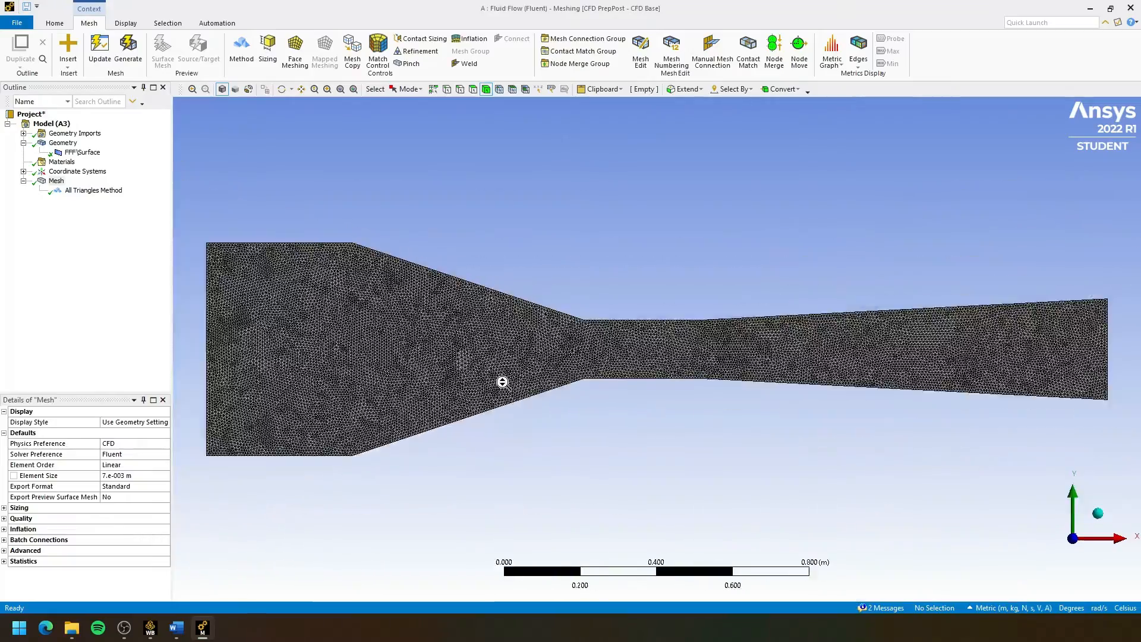
scroll(502, 382, "down", 3)
scroll(502, 382, "up", 1)
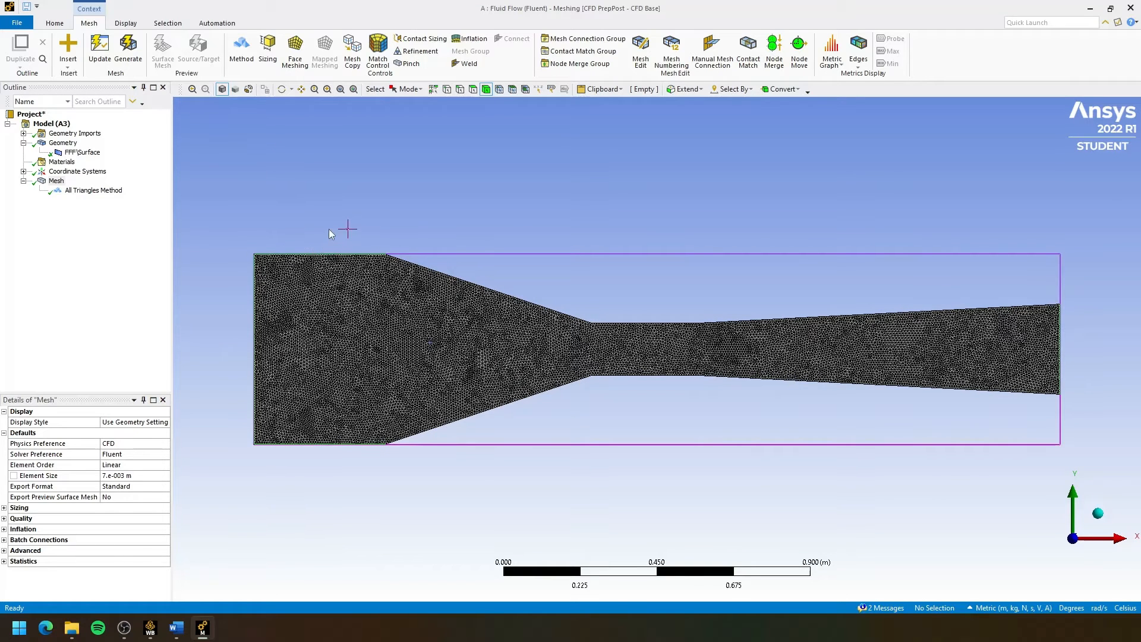
key("ctrl+e")
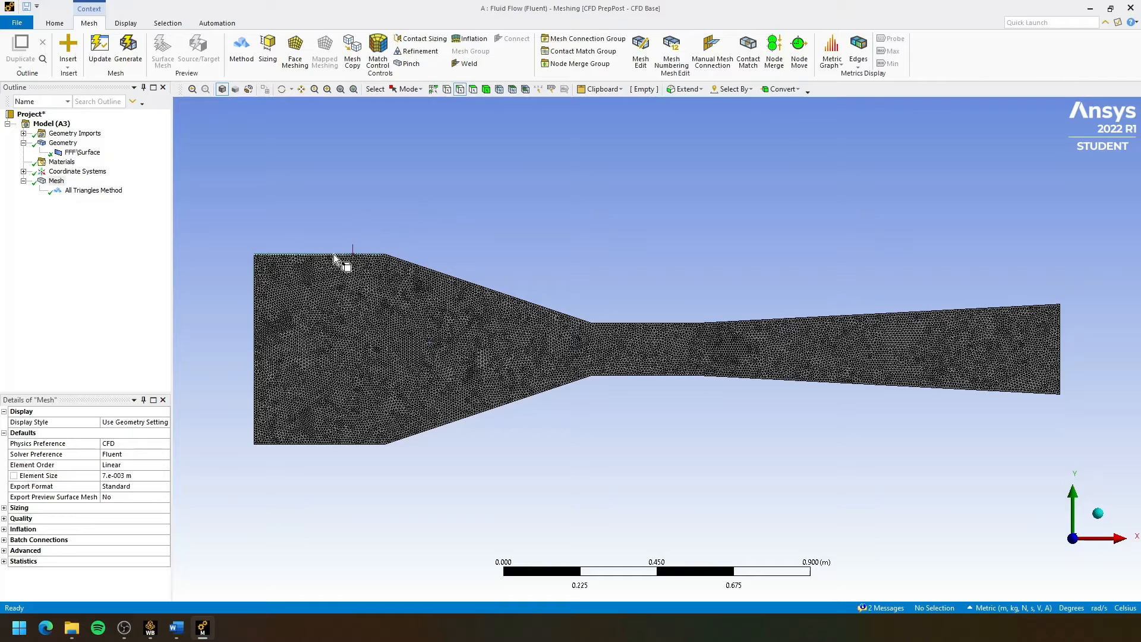
scroll(321, 273, "down", 2)
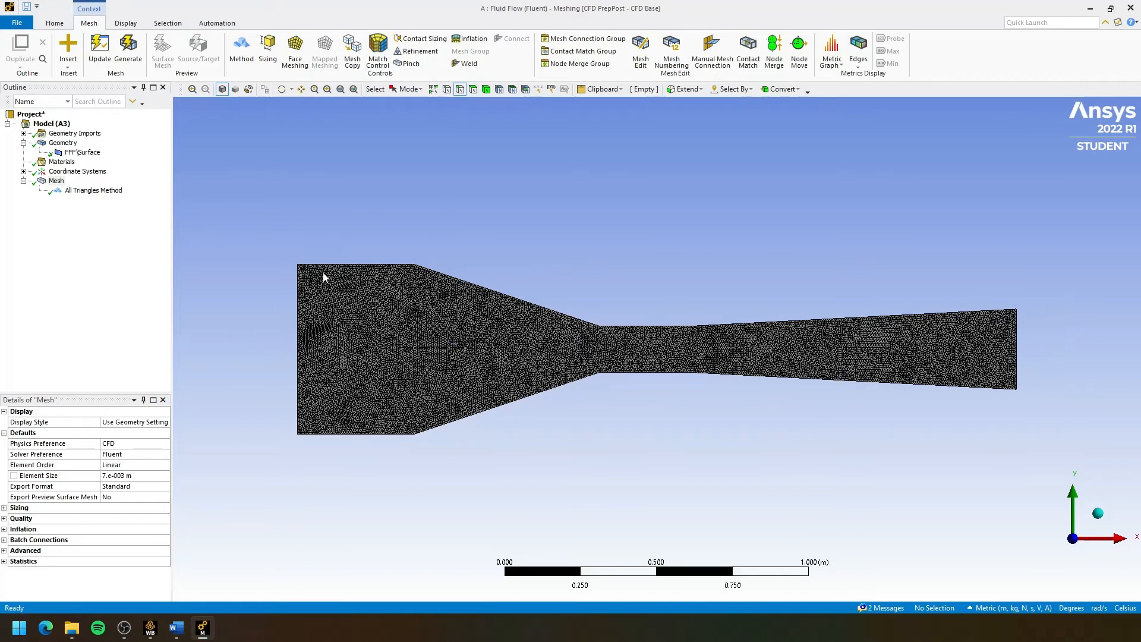
middle_click_drag(463, 260, 410, 277, "ctrl")
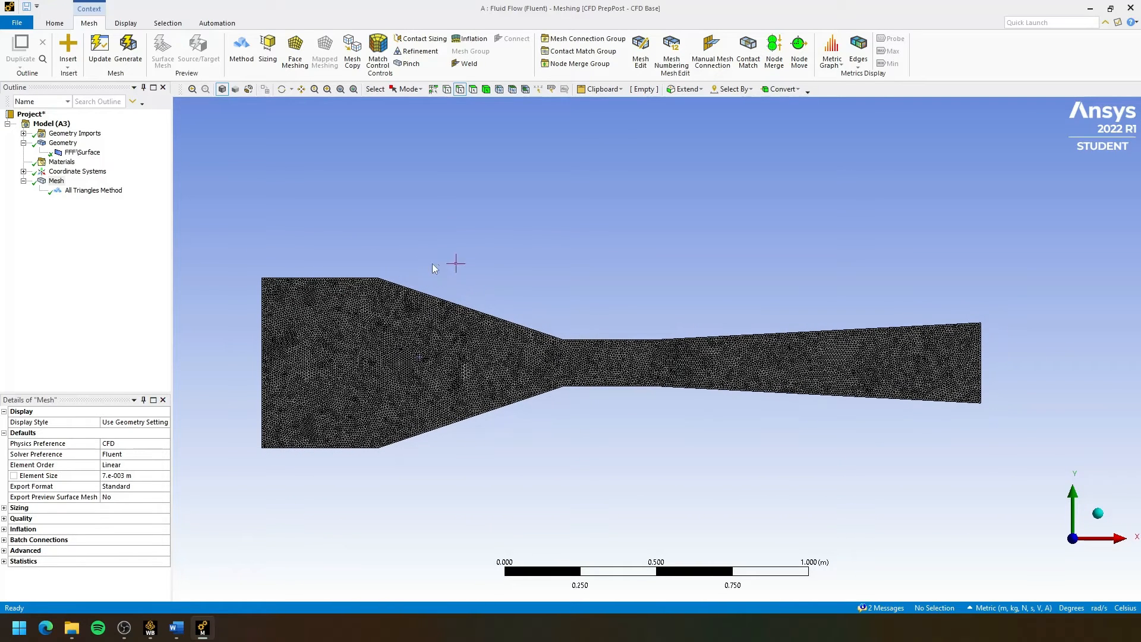
left_click(263, 322)
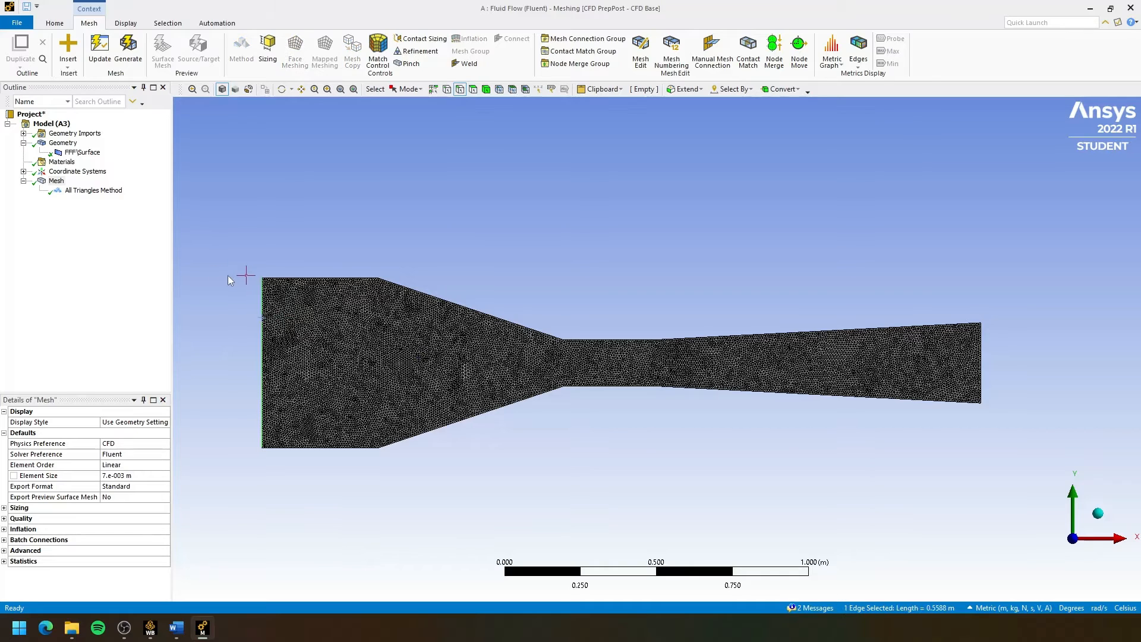
key("n")
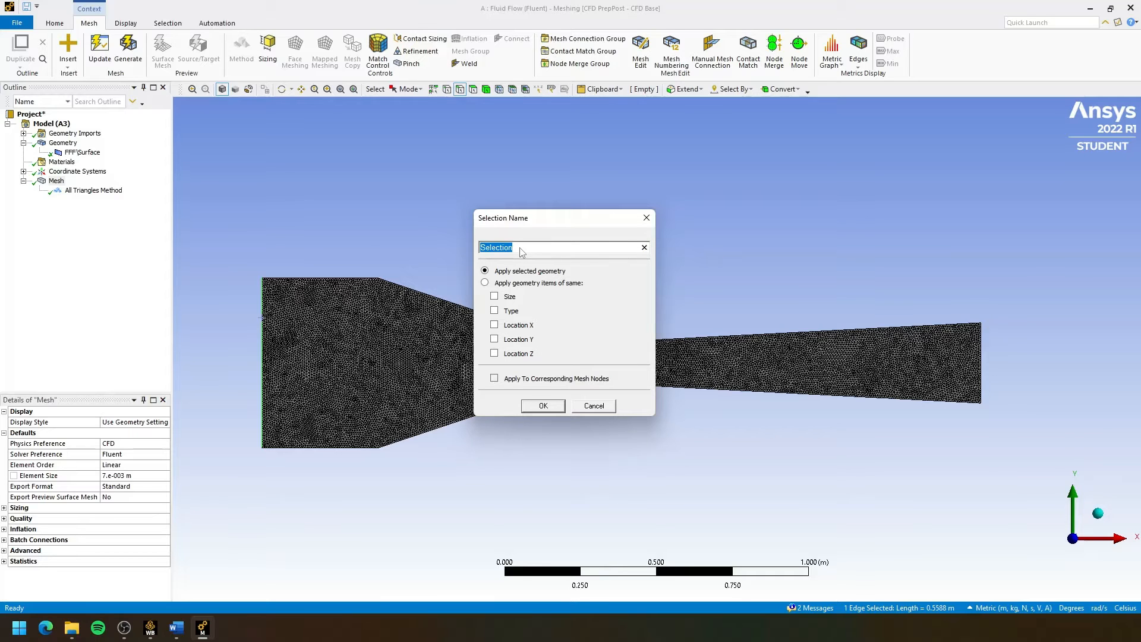
type("inlet")
key("Return")
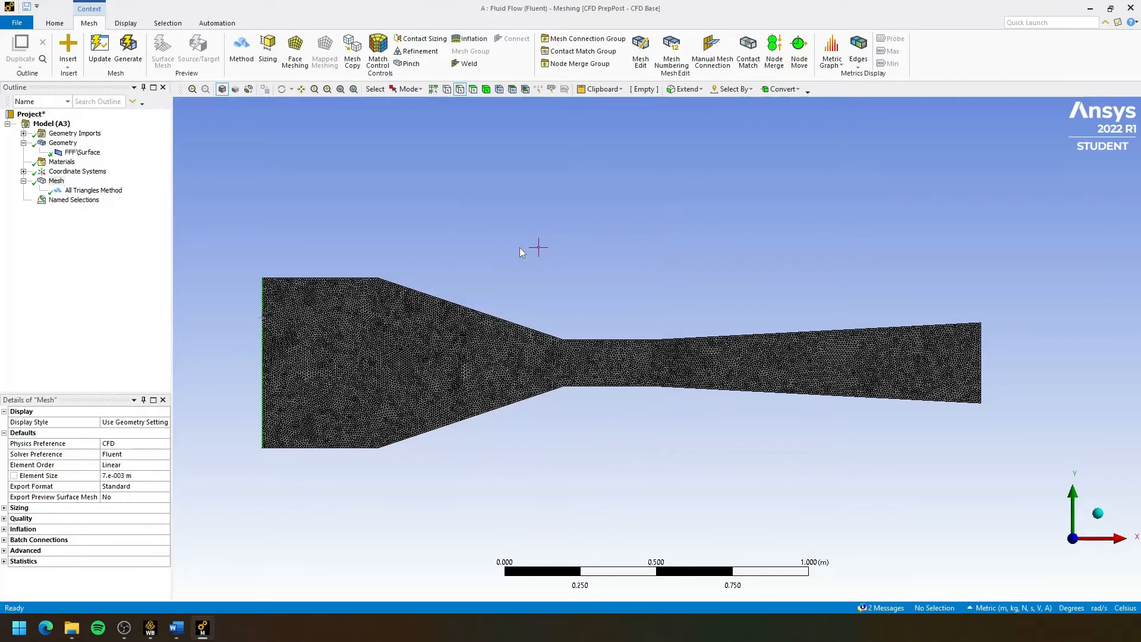
Create a named selection "outlet" from the vertical edge at the end of the diverging section
left_click(981, 344)
type("n")
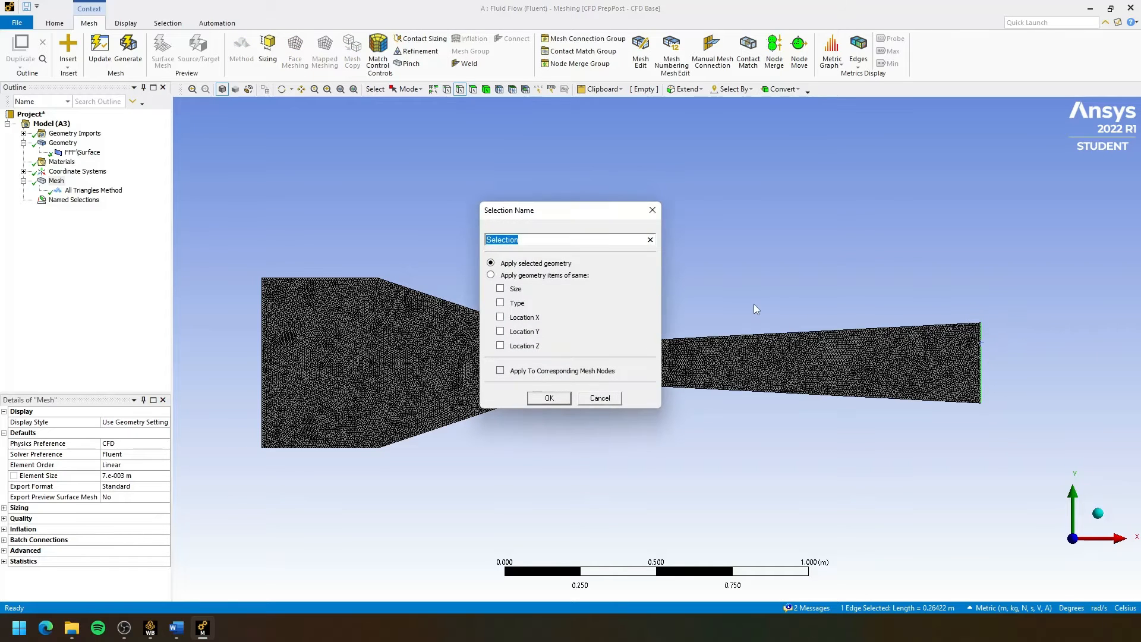
type("outlet")
key("Return")
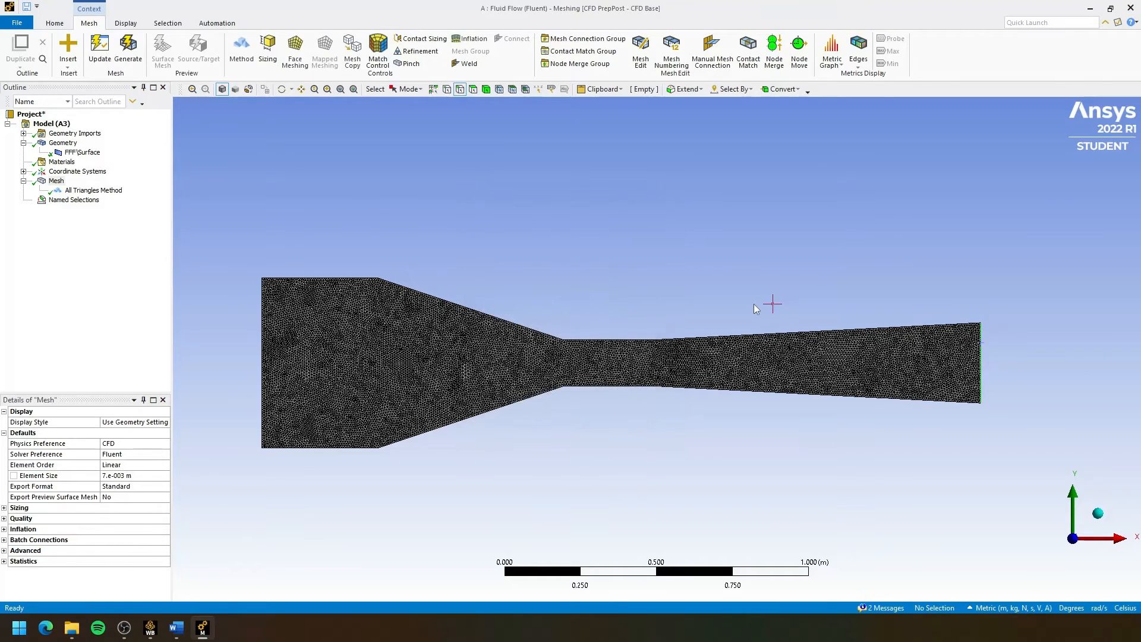
Create a named selection "tunnel wall" from the eight upper and lower contour edges of the nozzle
left_click(348, 279)
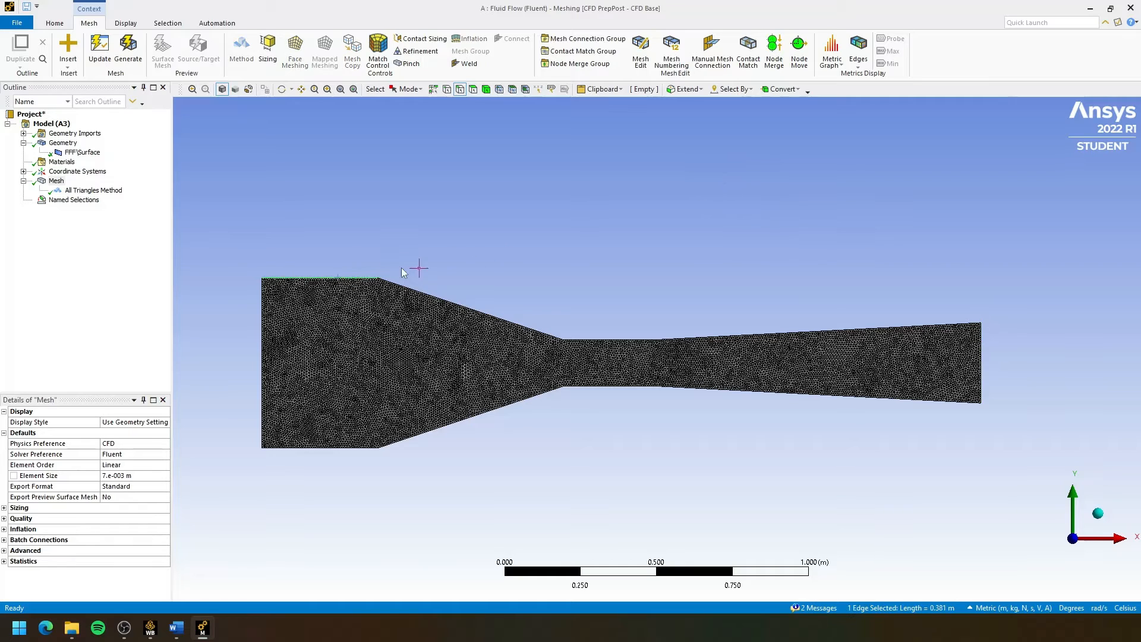
left_click(440, 299, "ctrl")
left_click(630, 341, "ctrl")
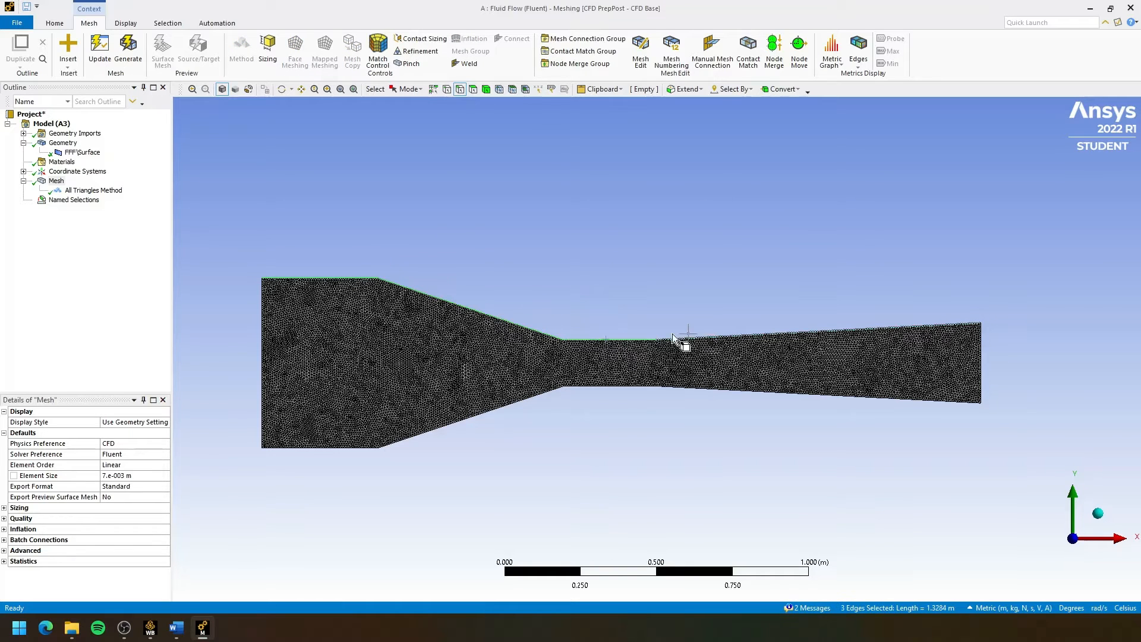
left_click(732, 335, "ctrl")
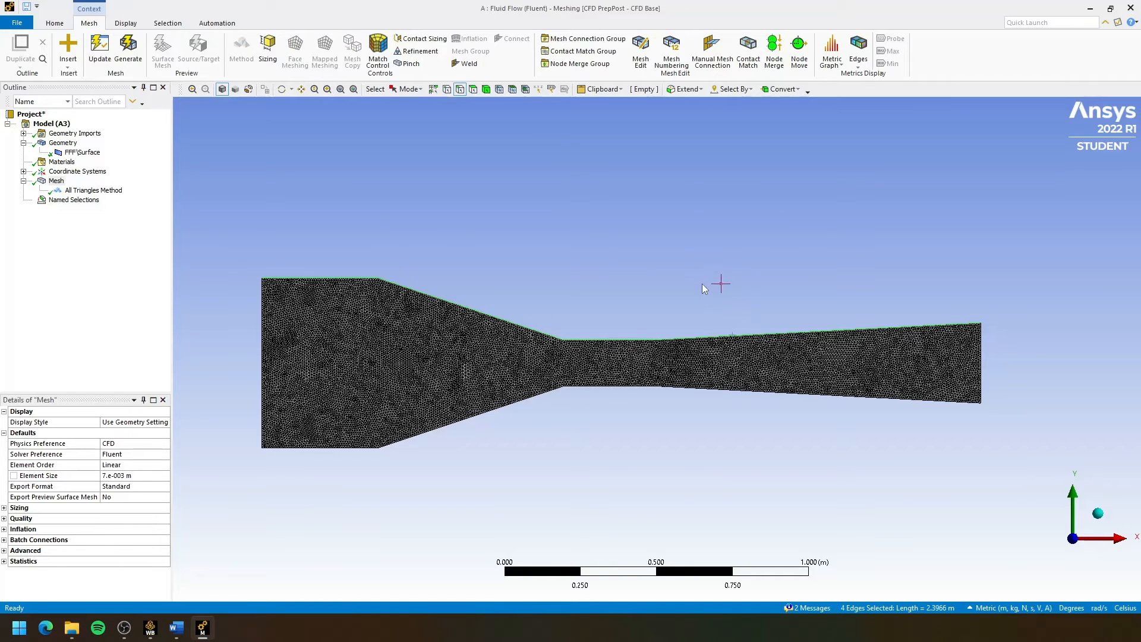
left_click(796, 394, "ctrl")
left_click(648, 387, "ctrl")
left_click(536, 395, "ctrl")
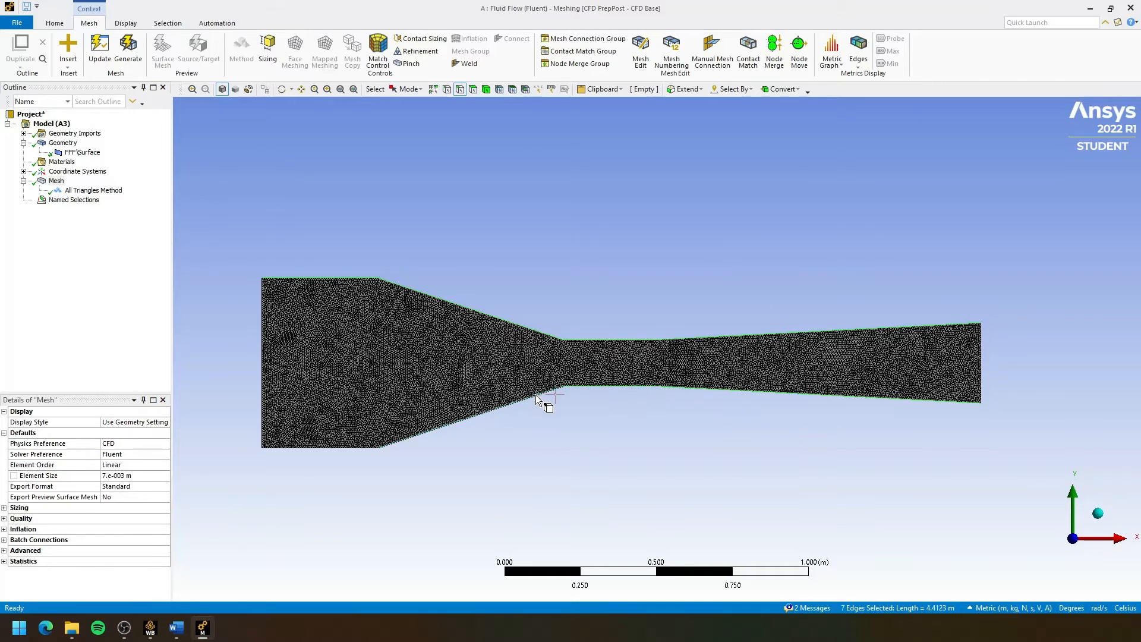
left_click(338, 448, "ctrl")
key("n")
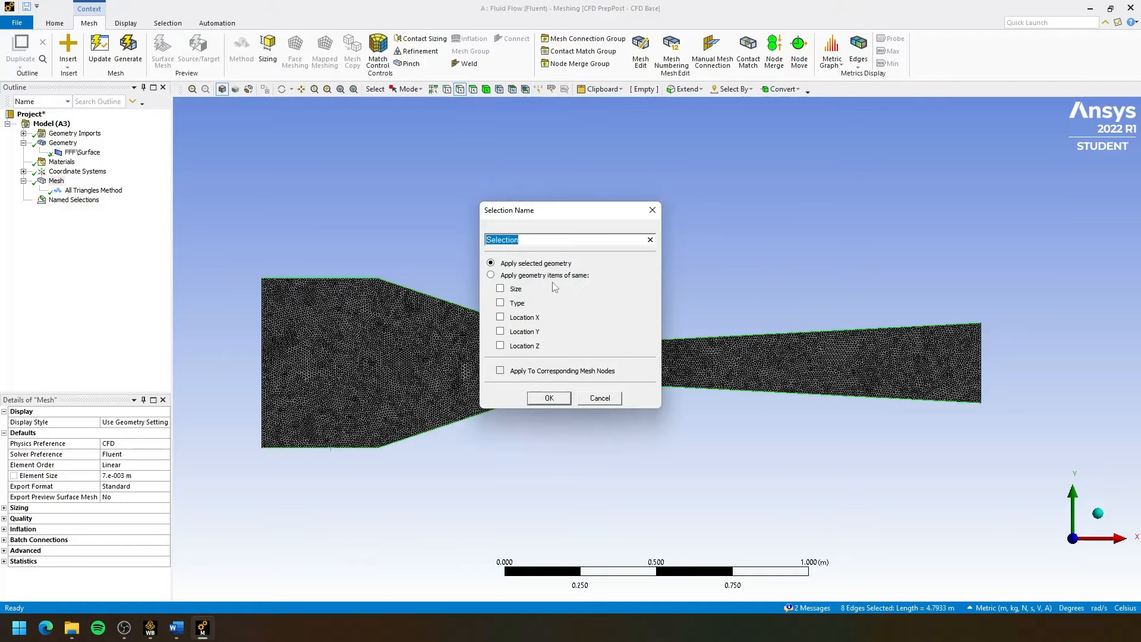
type("wau")
key("BackSpace")
type("unnel wal")
key("Return")
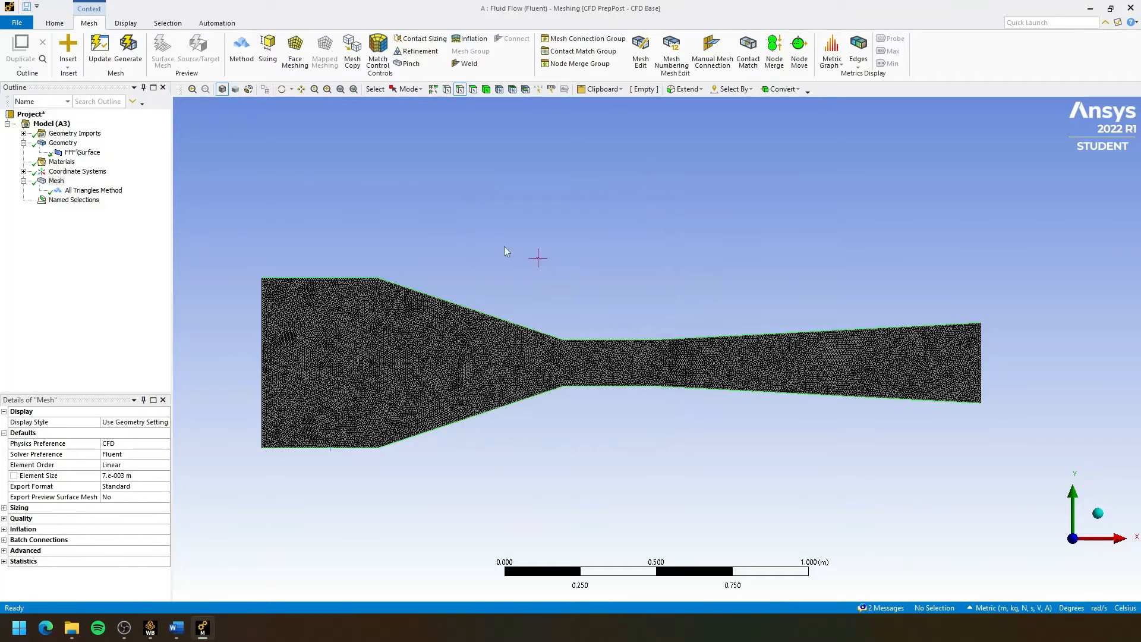
Review the edges assigned to the inlet, outlet and tunnel wall named selections
left_click(76, 199)
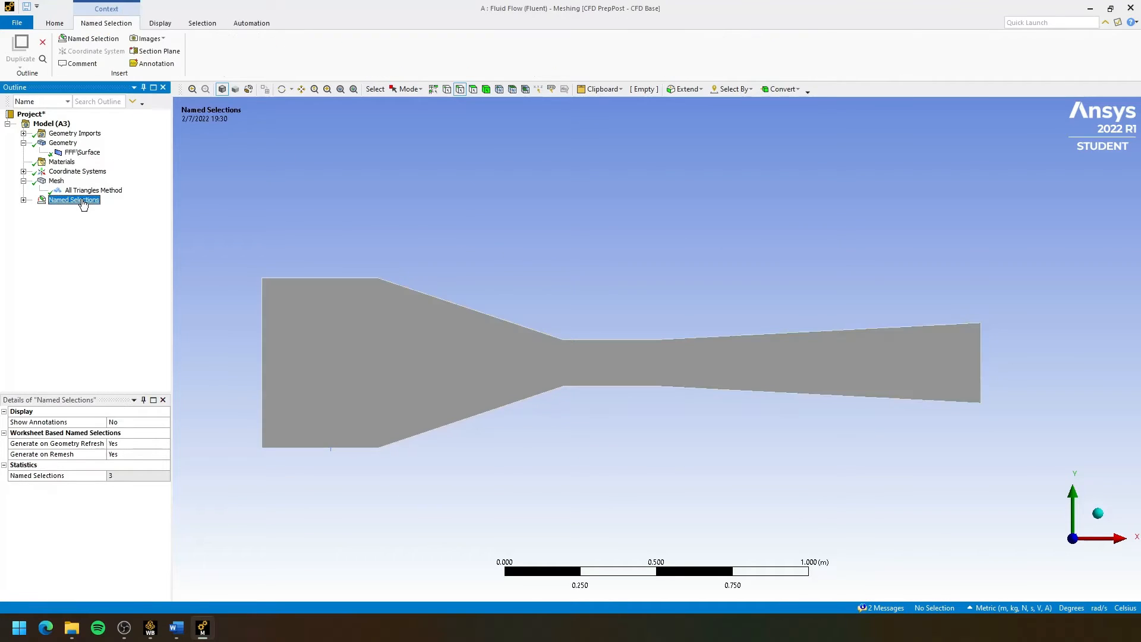
left_click(24, 200)
left_click(70, 210)
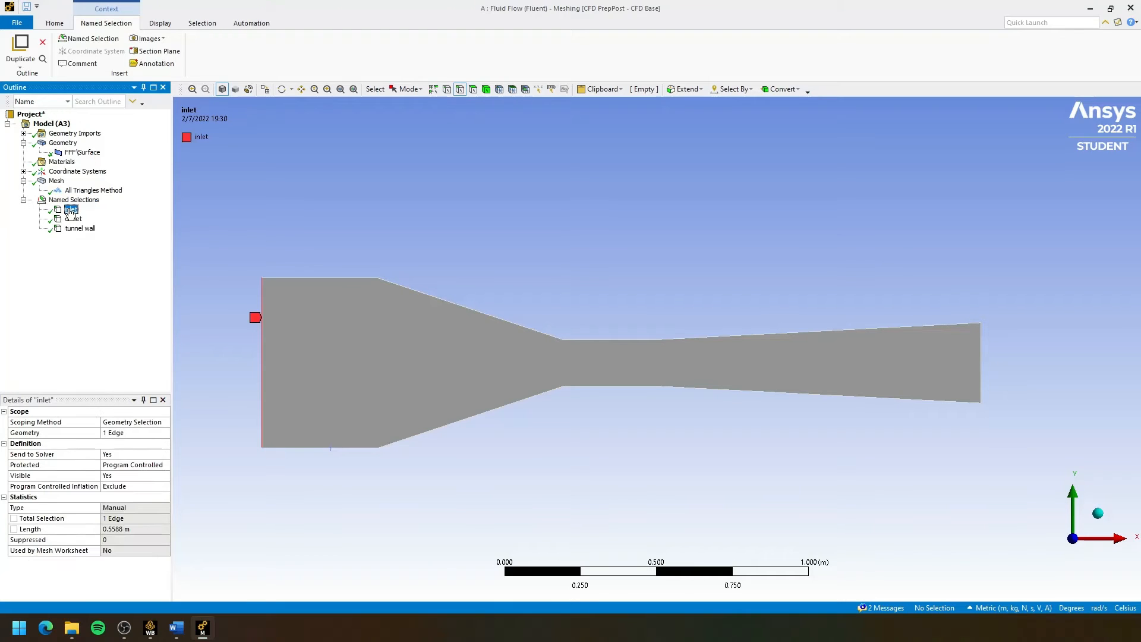
left_click(74, 219)
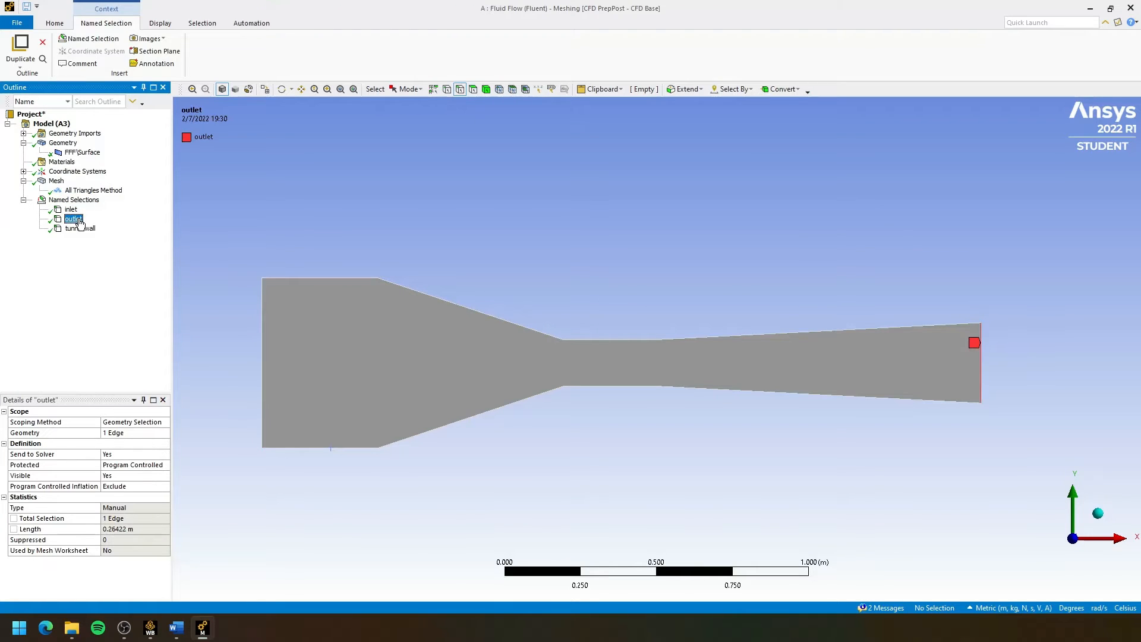
left_click(80, 228)
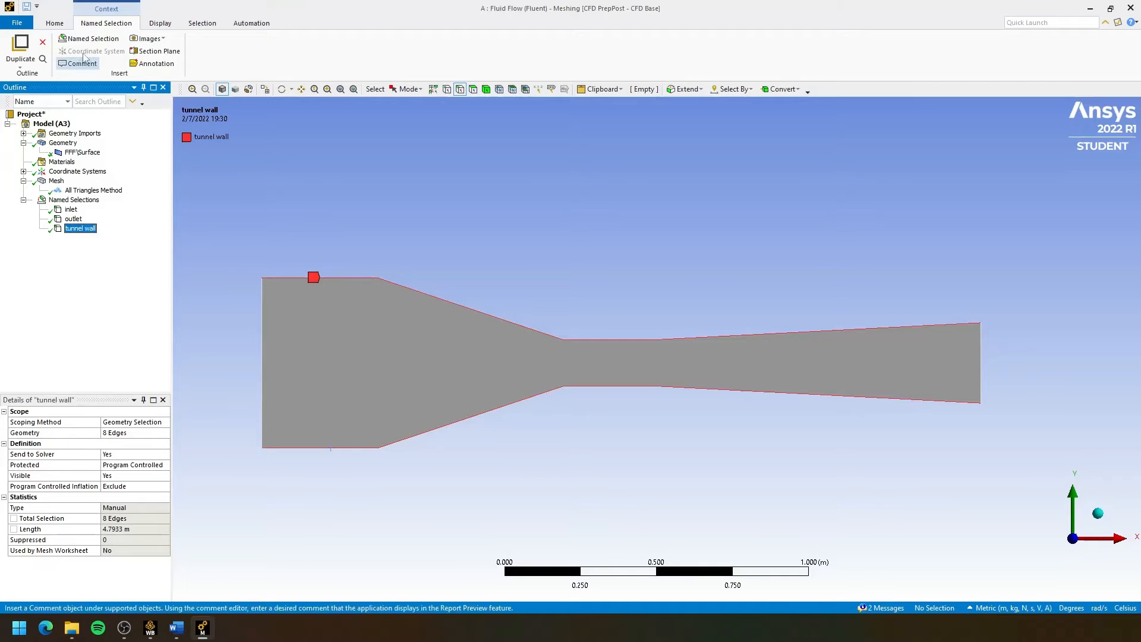
Save the project and close the meshing editor to return to the project schematic
left_click(22, 23)
left_click(28, 91)
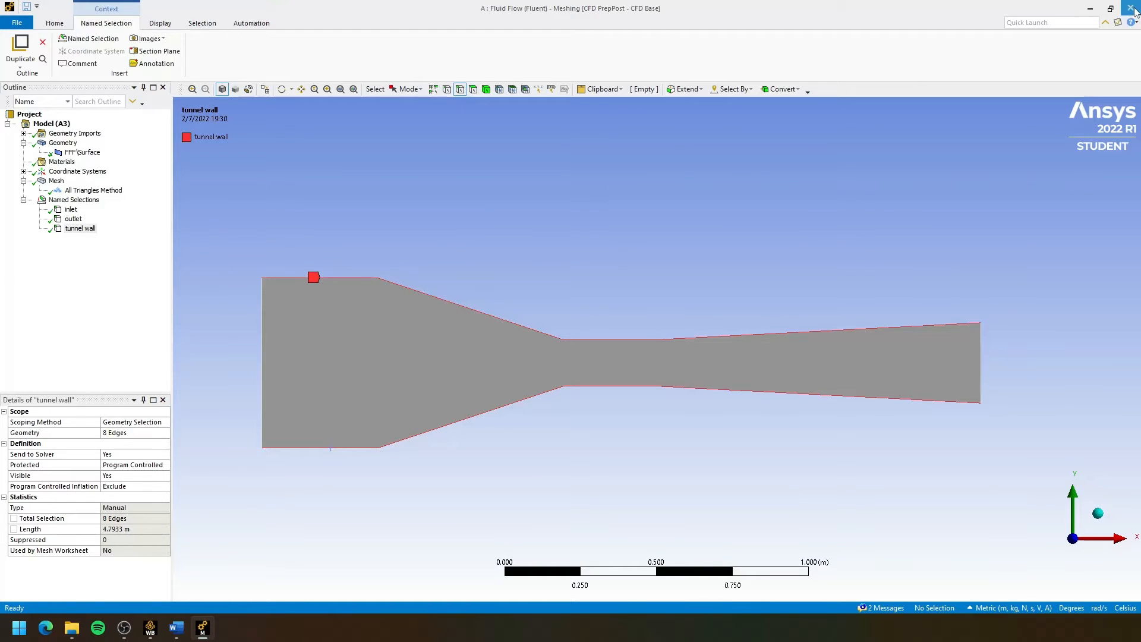
left_click(1132, 8)
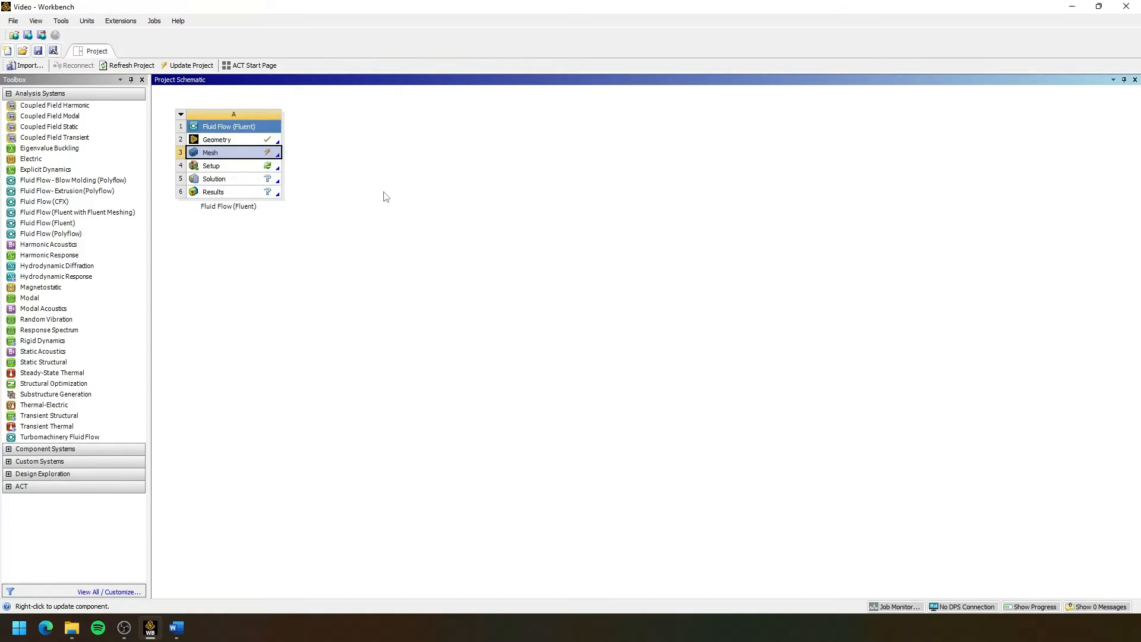
Update the Mesh component of the fluid flow system and launch the Fluent setup in double precision with one solver process
right_click(243, 155)
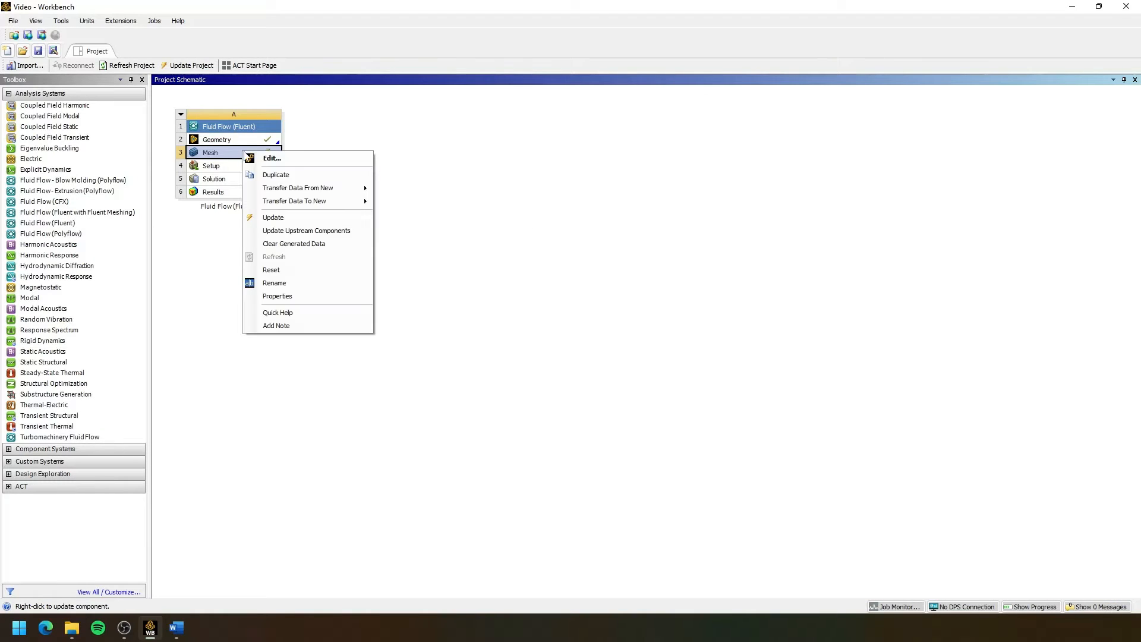
left_click(280, 217)
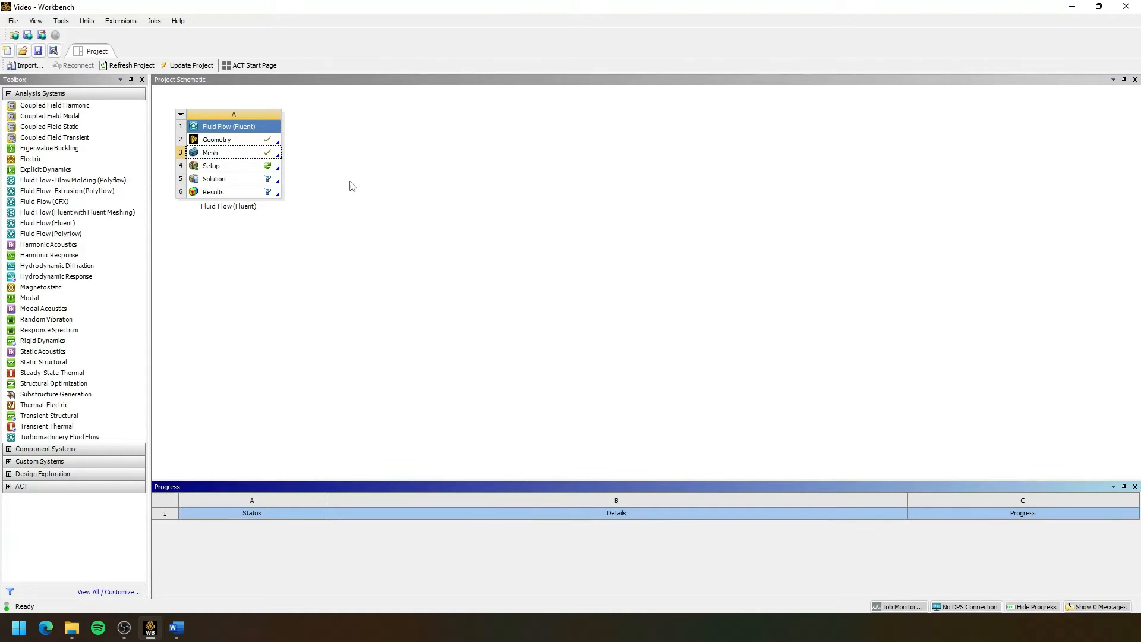
double_click(235, 170)
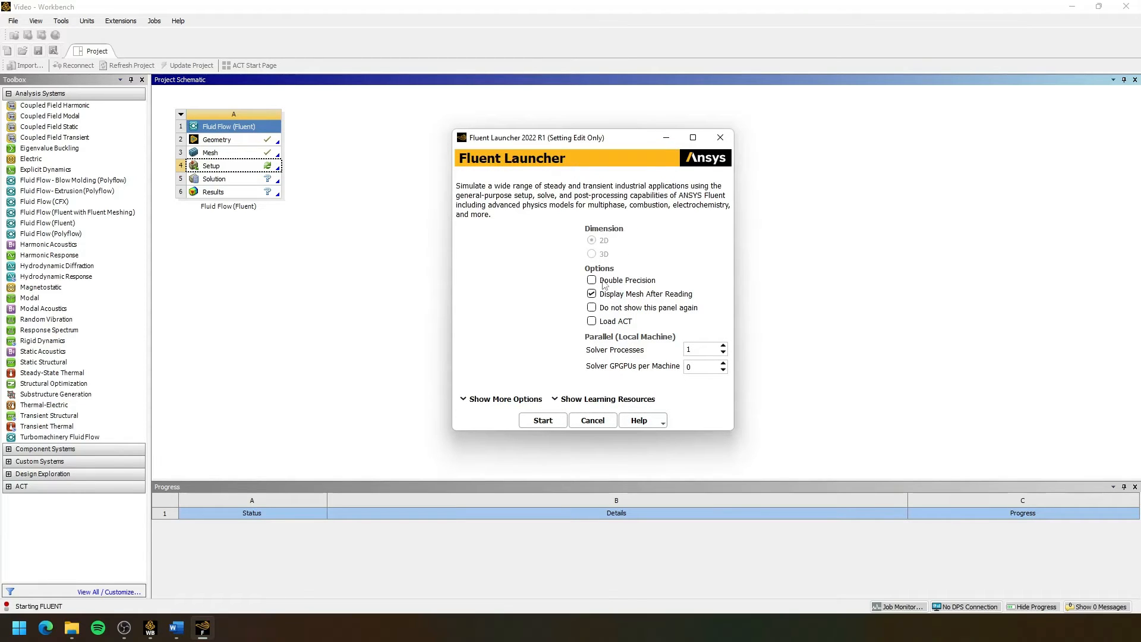
left_click(543, 421)
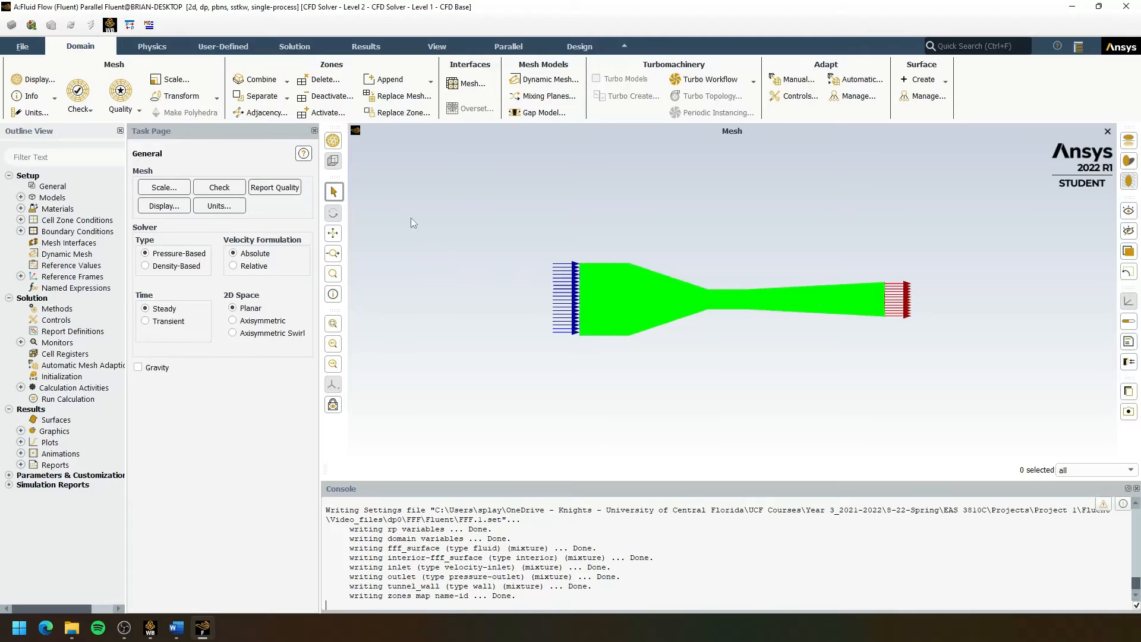
Report the mesh quality and run the mesh check
left_click(281, 189)
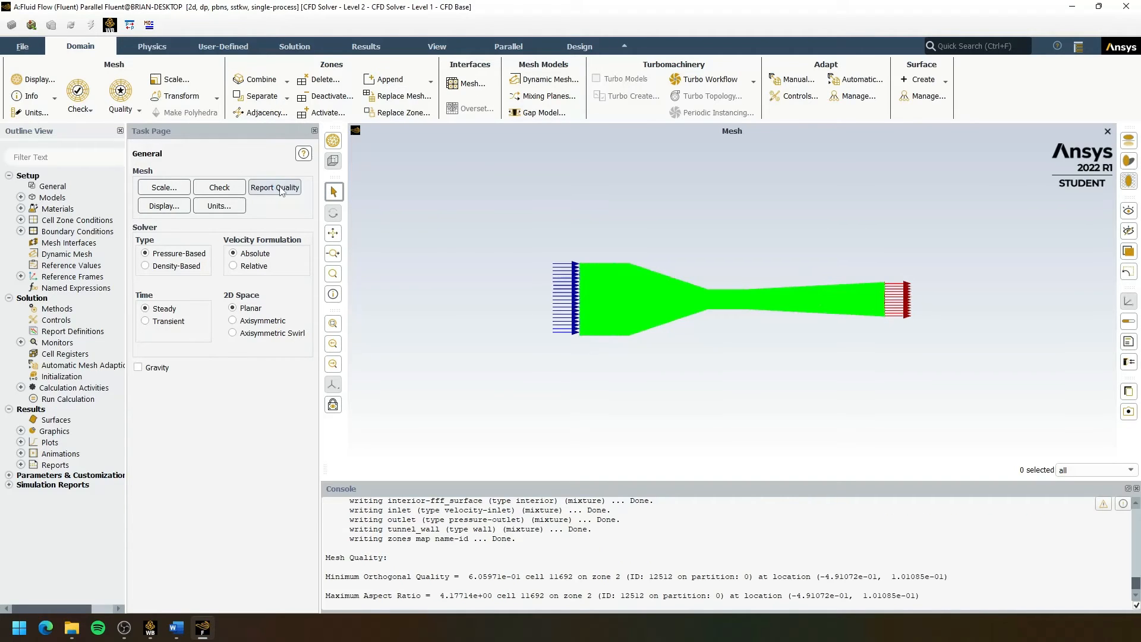
left_click(231, 190)
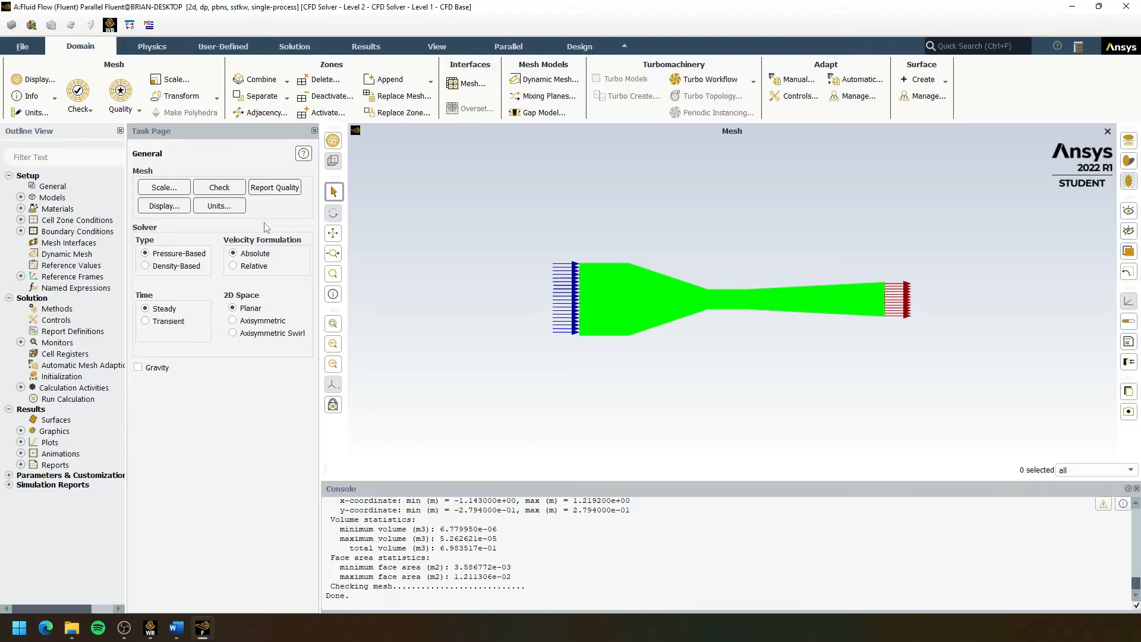
Enable the energy equation in the physics models
left_click(21, 197)
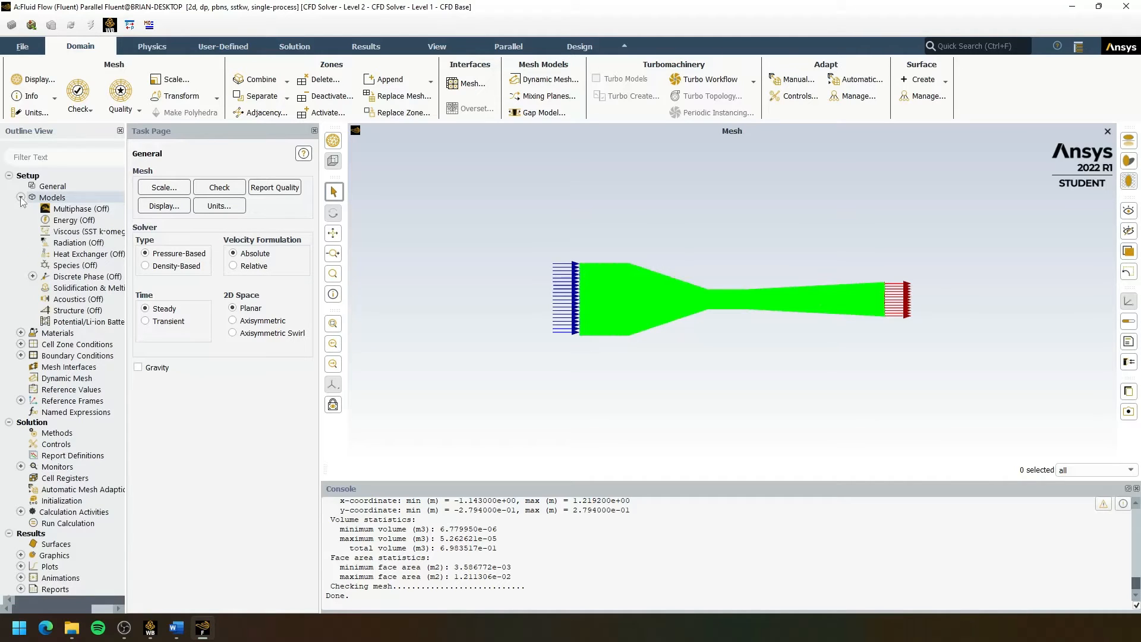
double_click(73, 221)
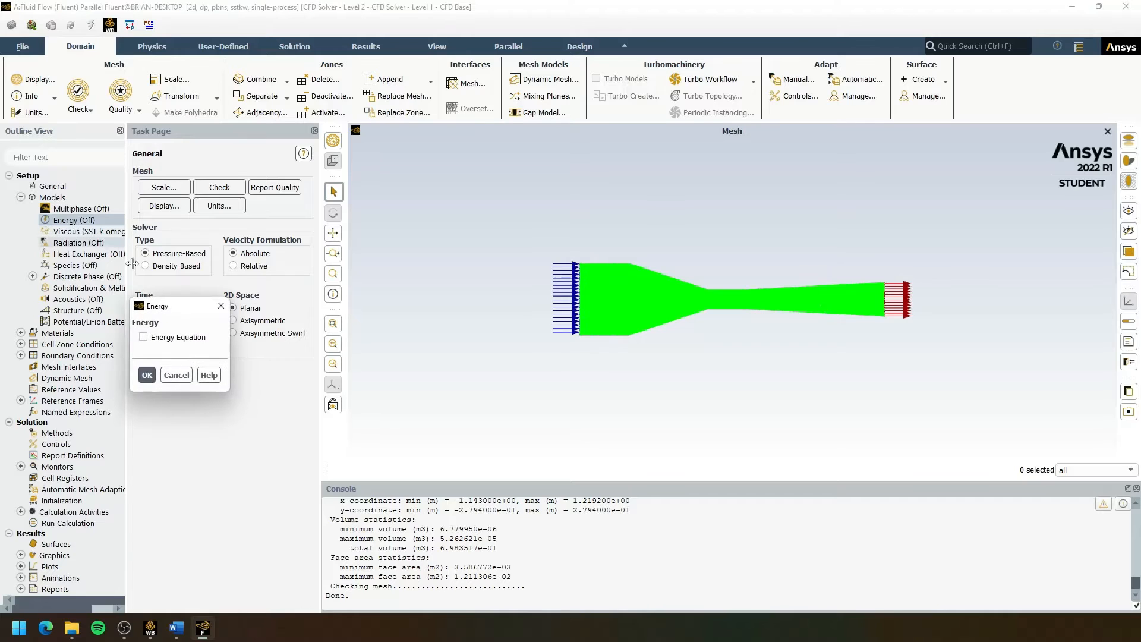
left_click(158, 337)
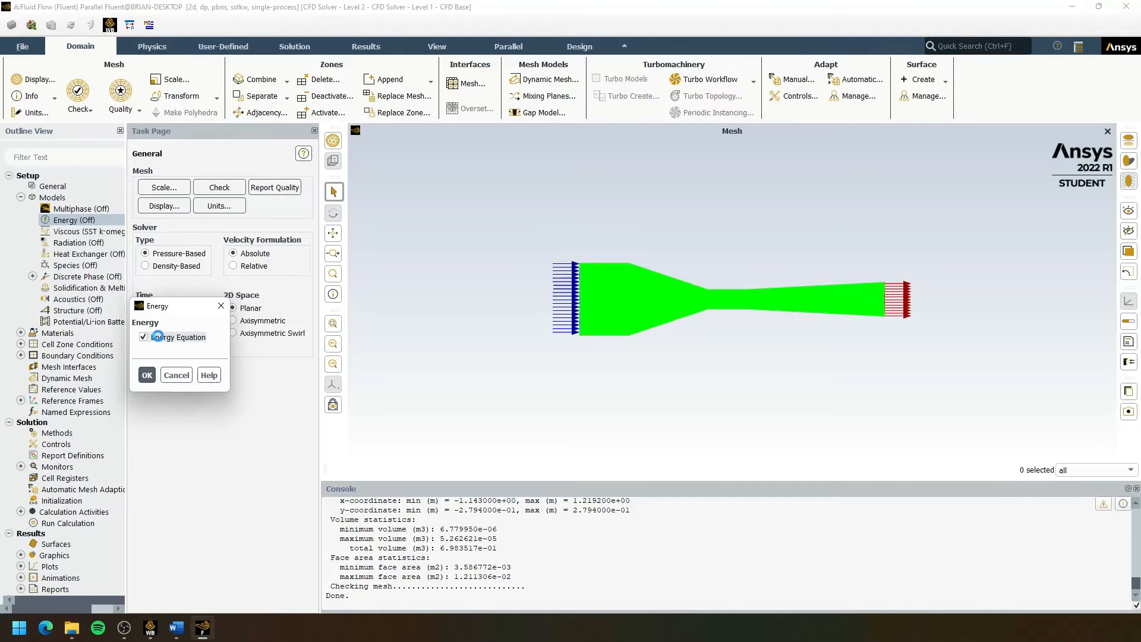
left_click(147, 375)
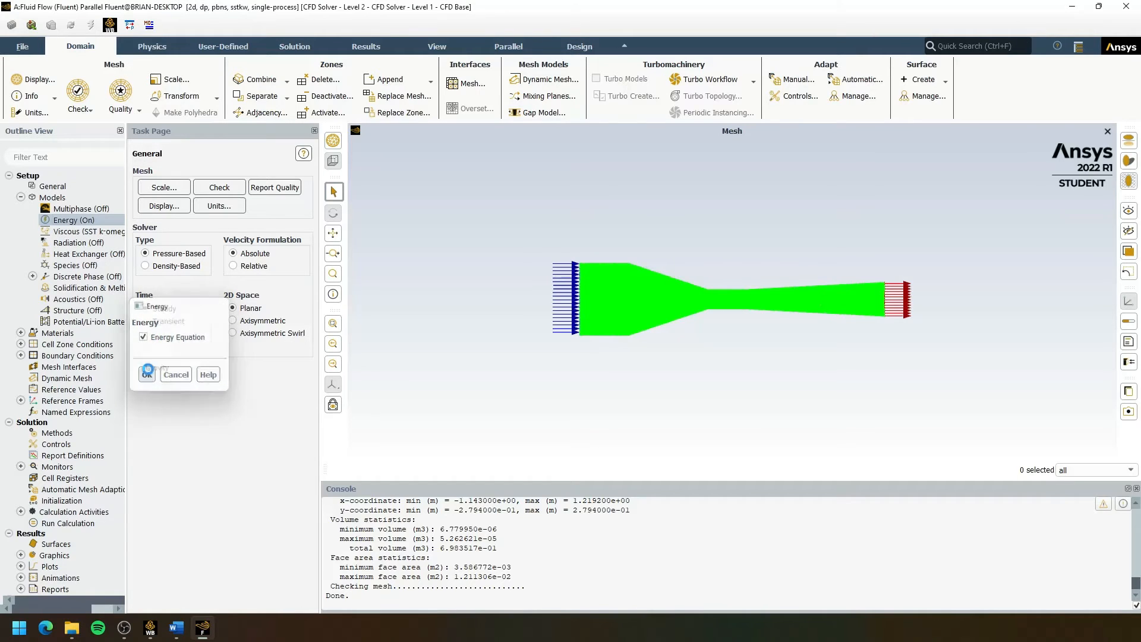
Set the viscous model to standard k-epsilon (2 eqn) with Enhanced Wall Treatment and Pressure Gradient Effects
left_click(93, 232)
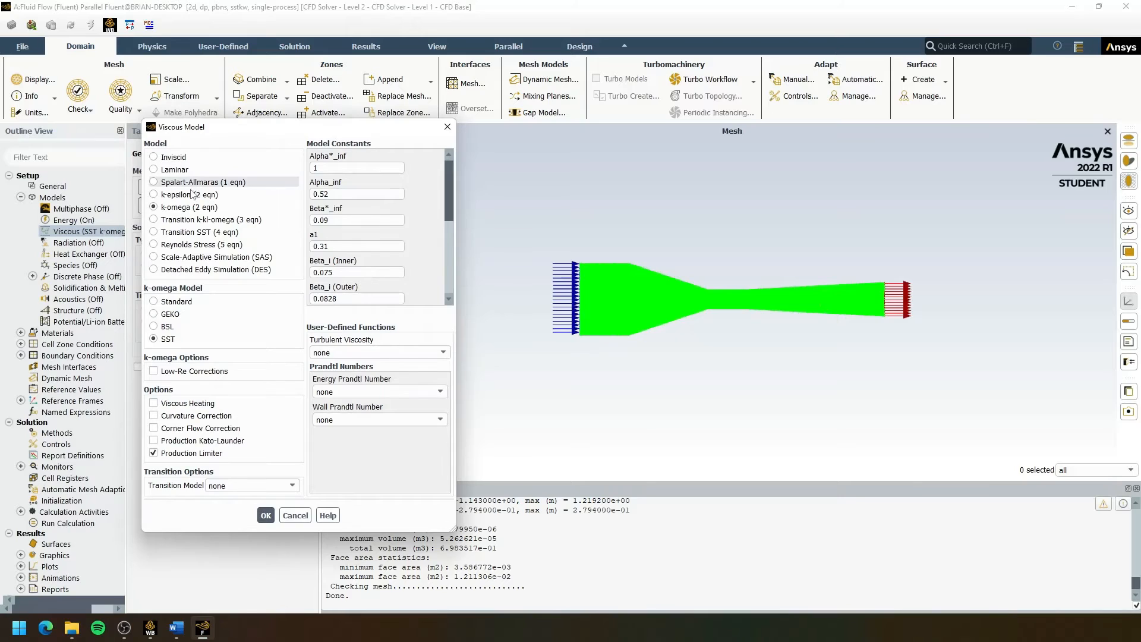
left_click(190, 196)
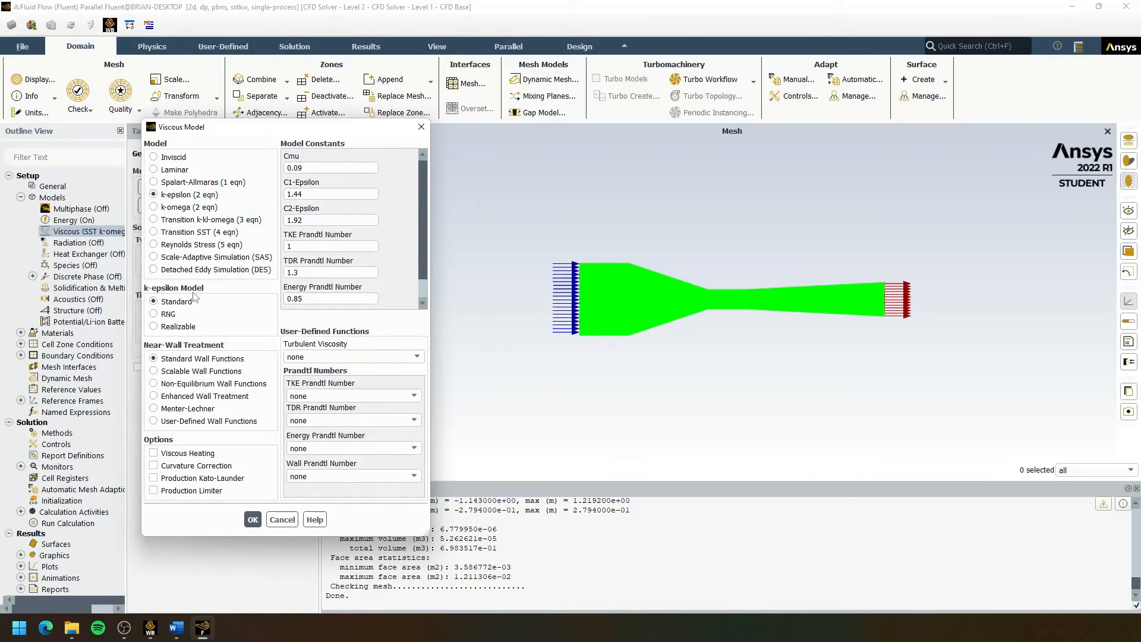
left_click(198, 398)
left_click(200, 455)
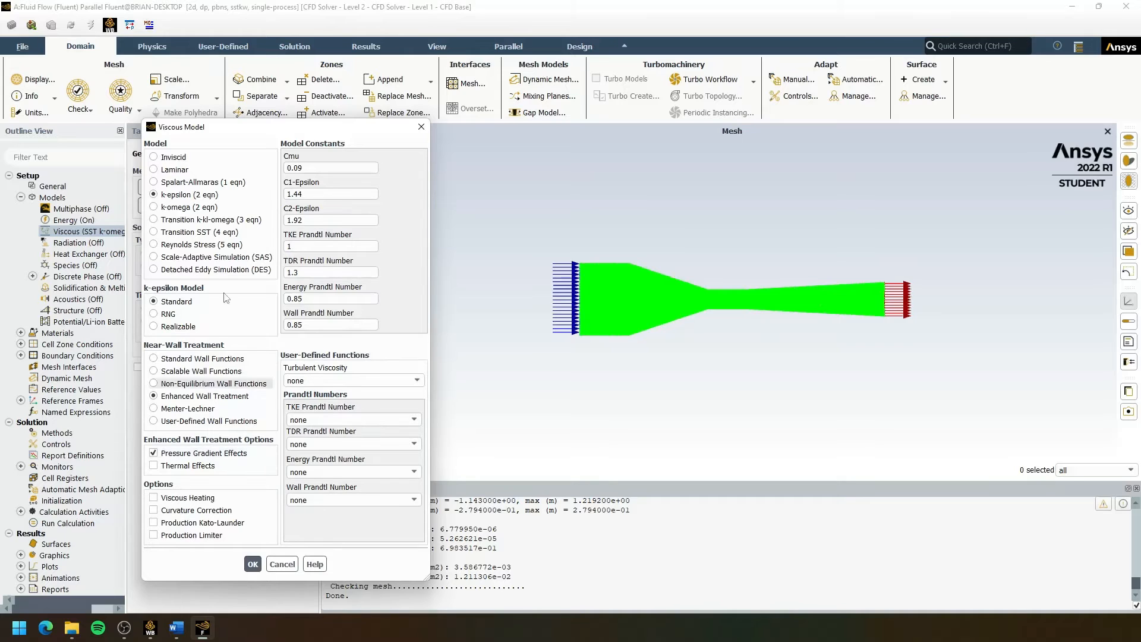
left_click_drag(251, 133, 303, 132)
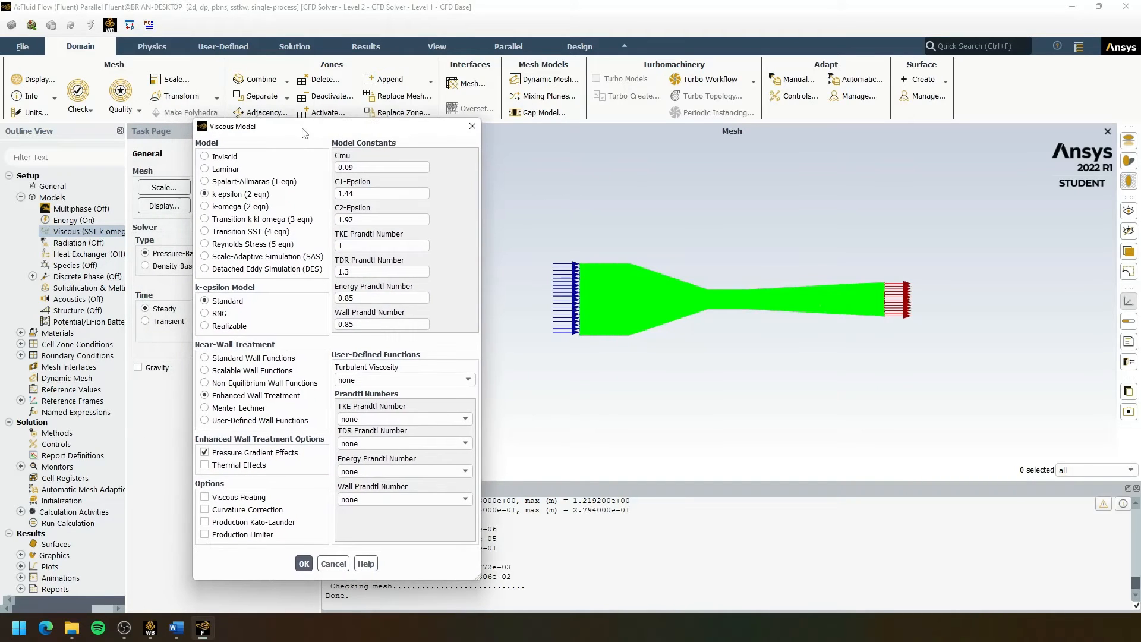
left_click(304, 564)
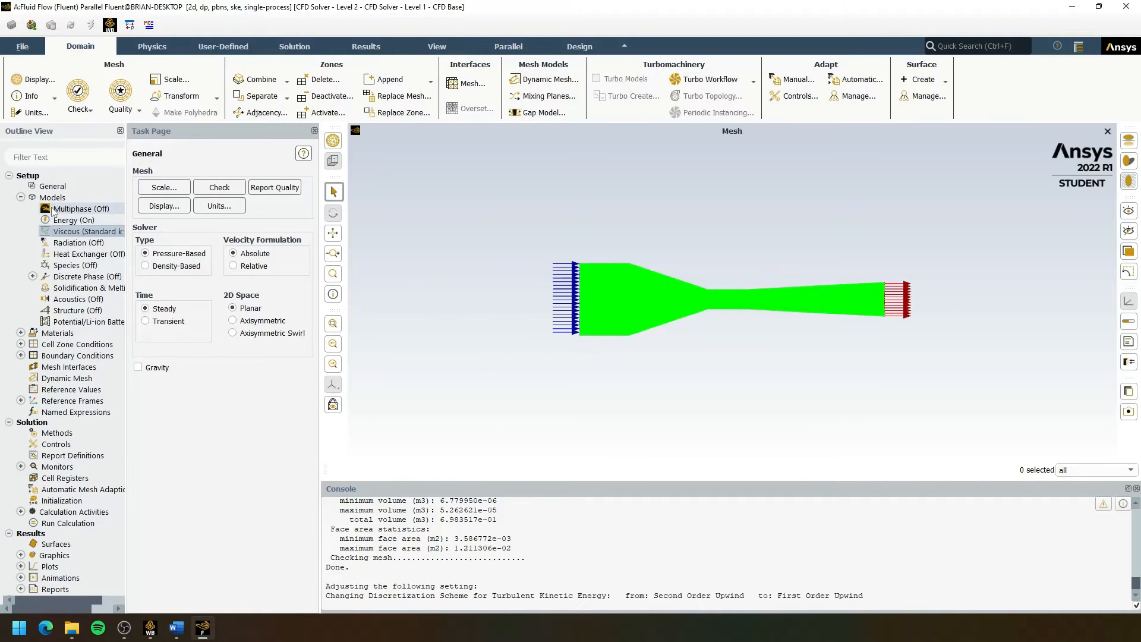
Open the air fluid material and apply it with its default constant properties
left_click(21, 197)
left_click(21, 208)
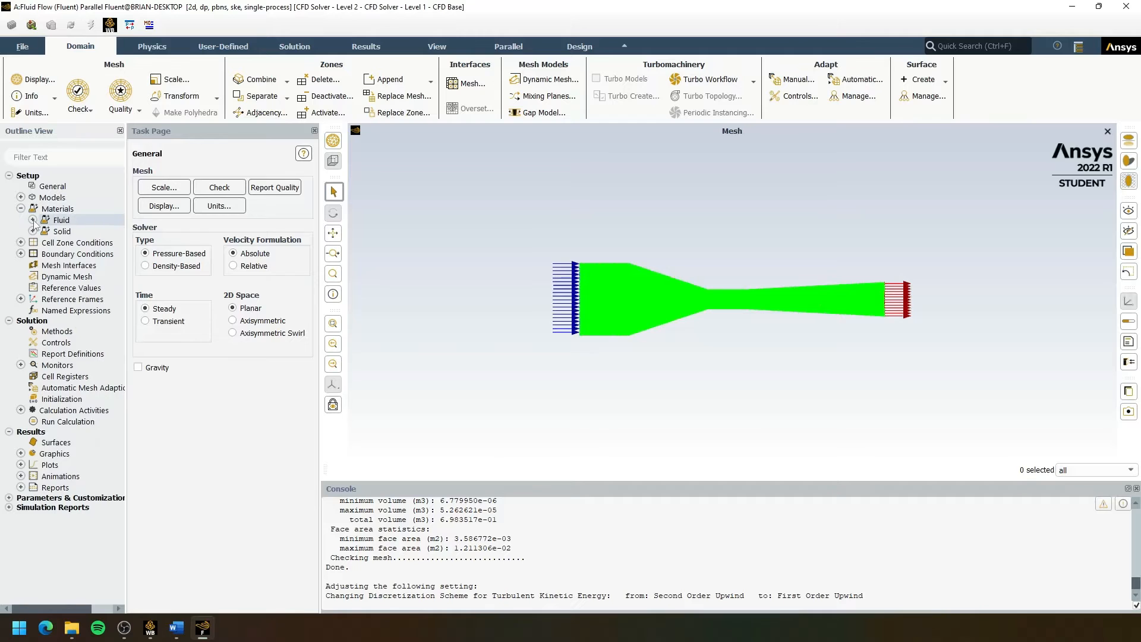
left_click(33, 220)
double_click(71, 232)
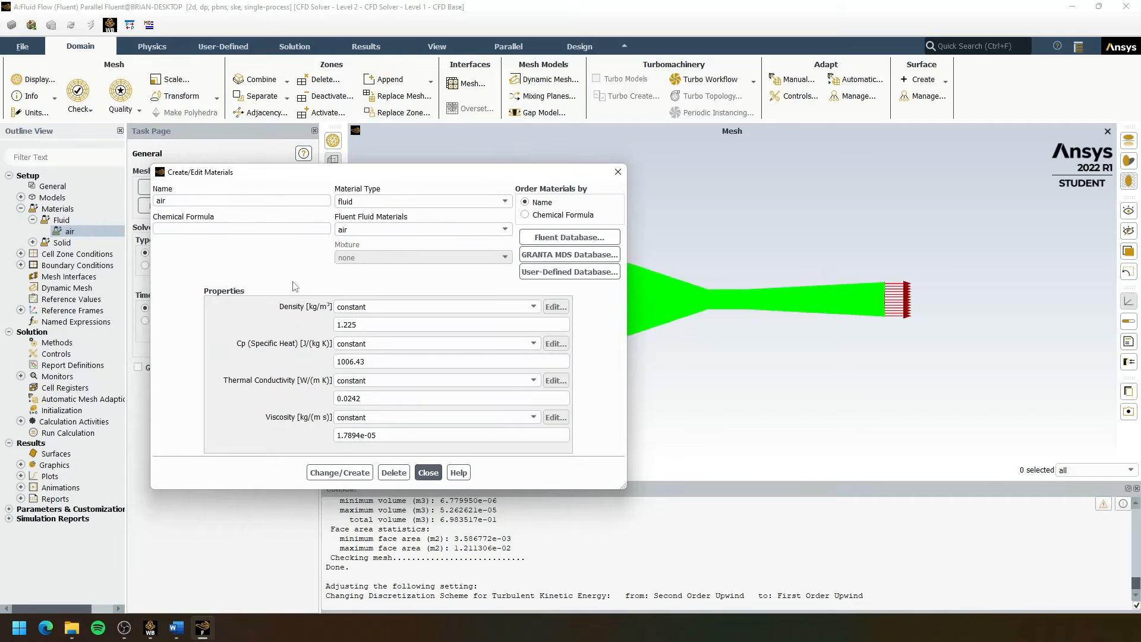
left_click(340, 473)
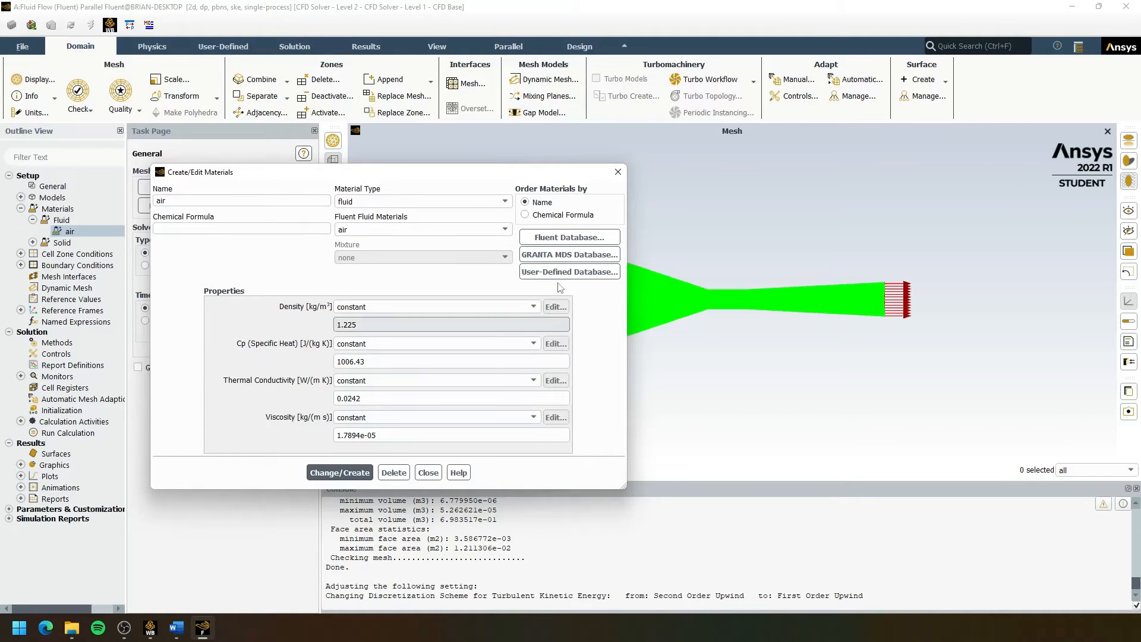
left_click(618, 172)
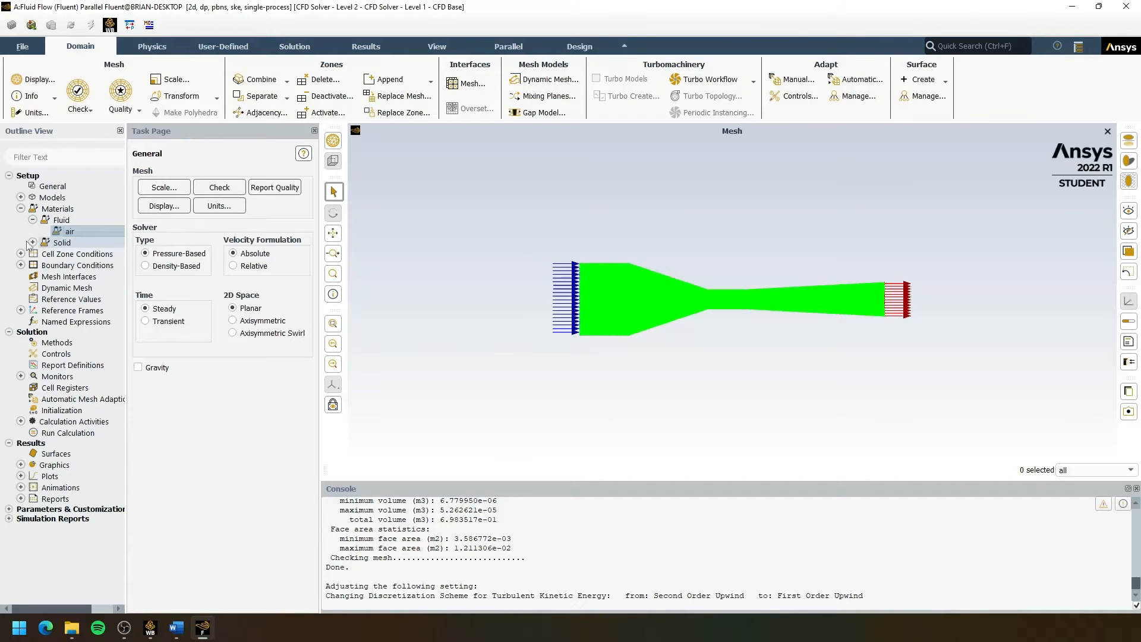
left_click(21, 208)
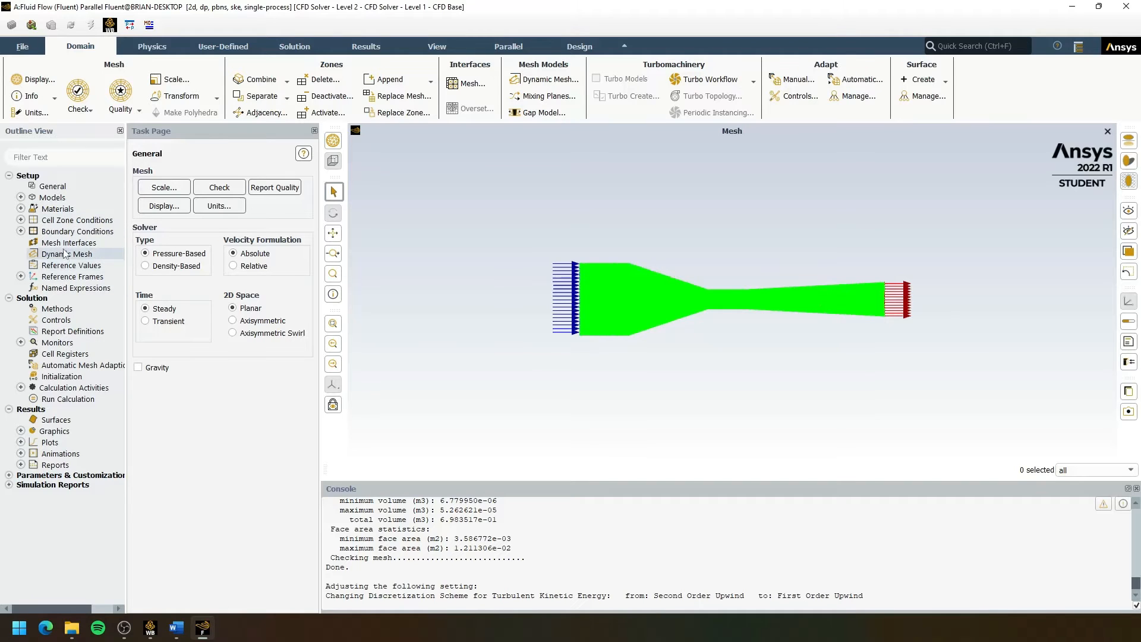
Set the inlet boundary's velocity magnitude to 0.58 m/s, normal to the boundary, and apply it
double_click(79, 234)
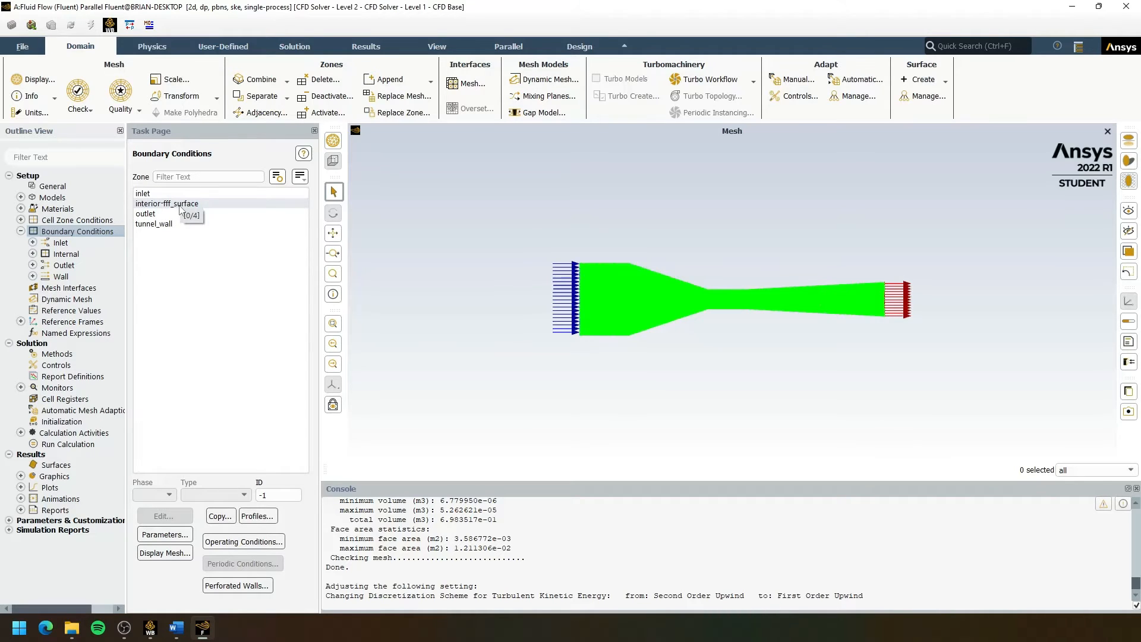
left_click(180, 205)
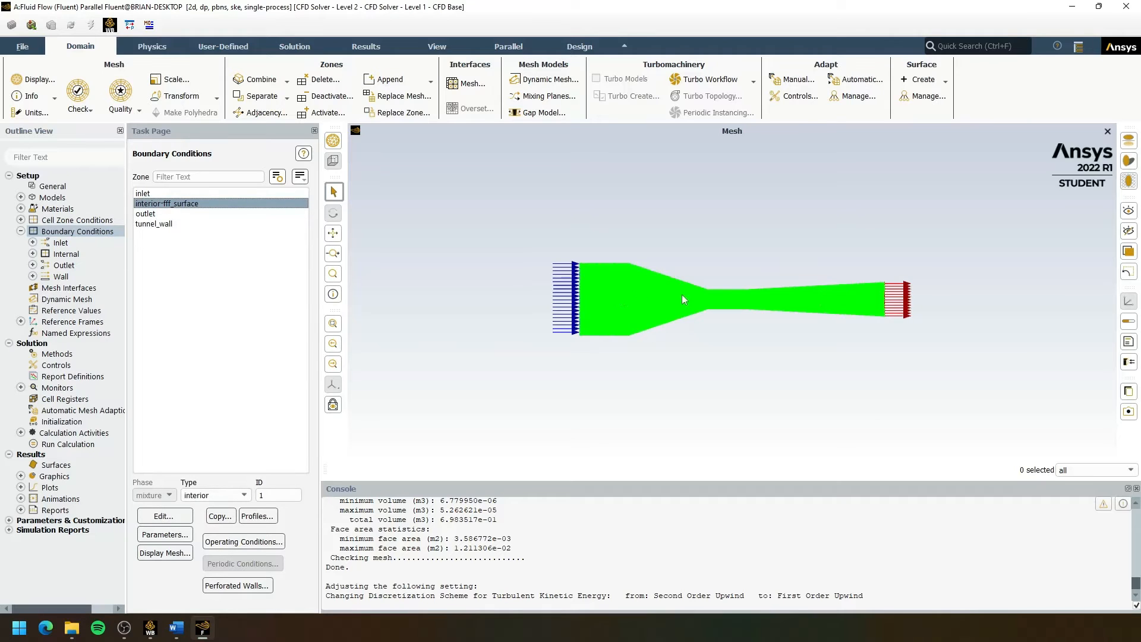
left_click(158, 195)
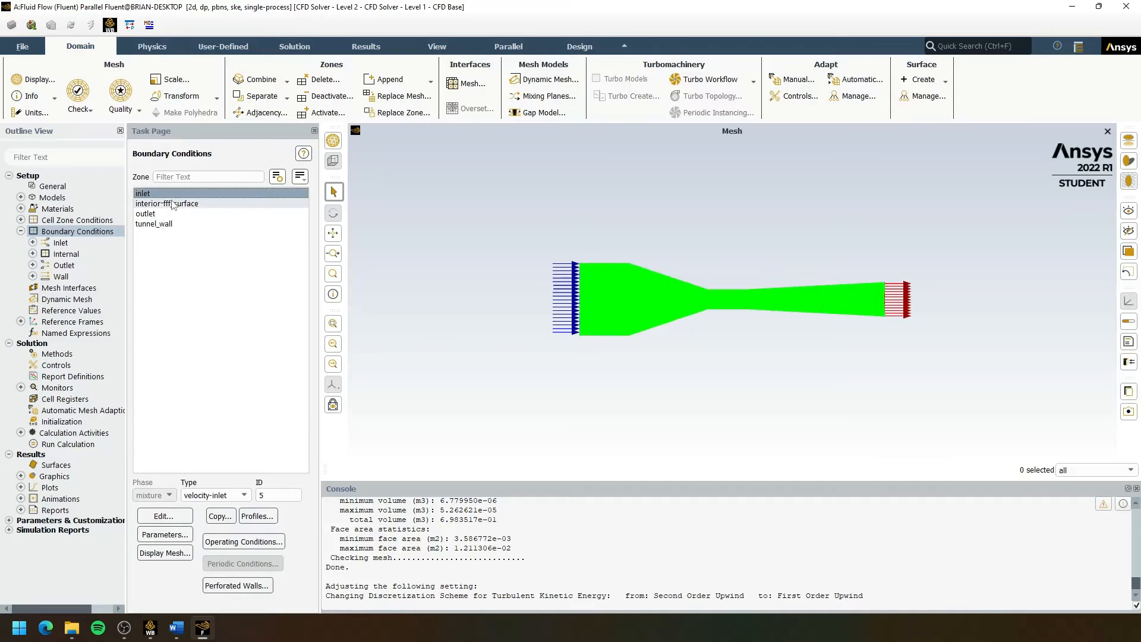
left_click(161, 515)
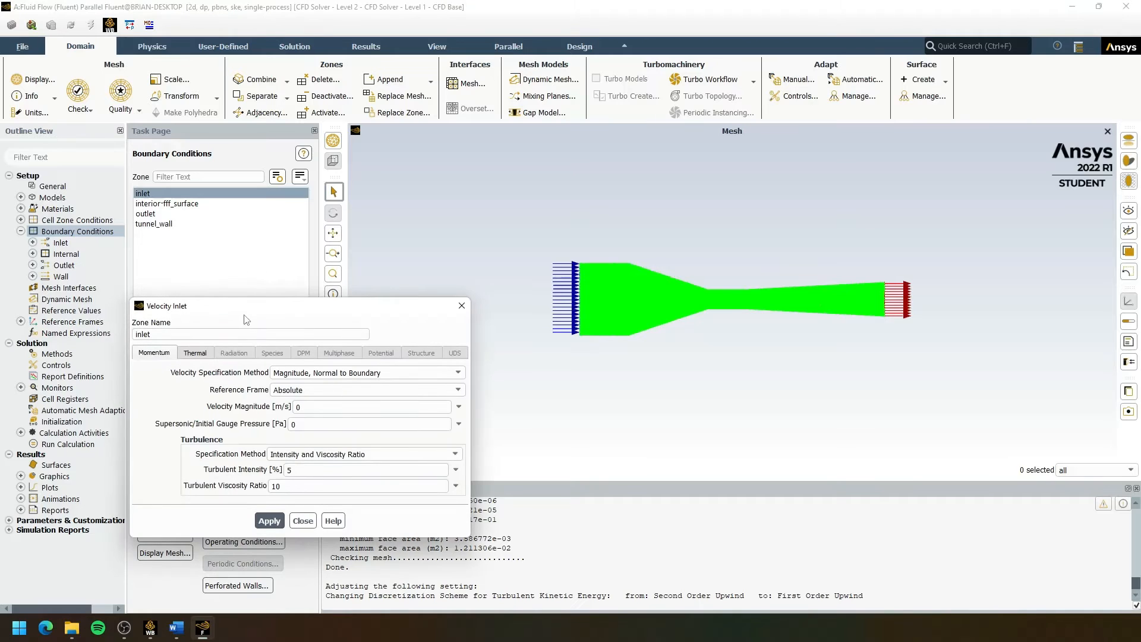
left_click_drag(246, 308, 227, 193)
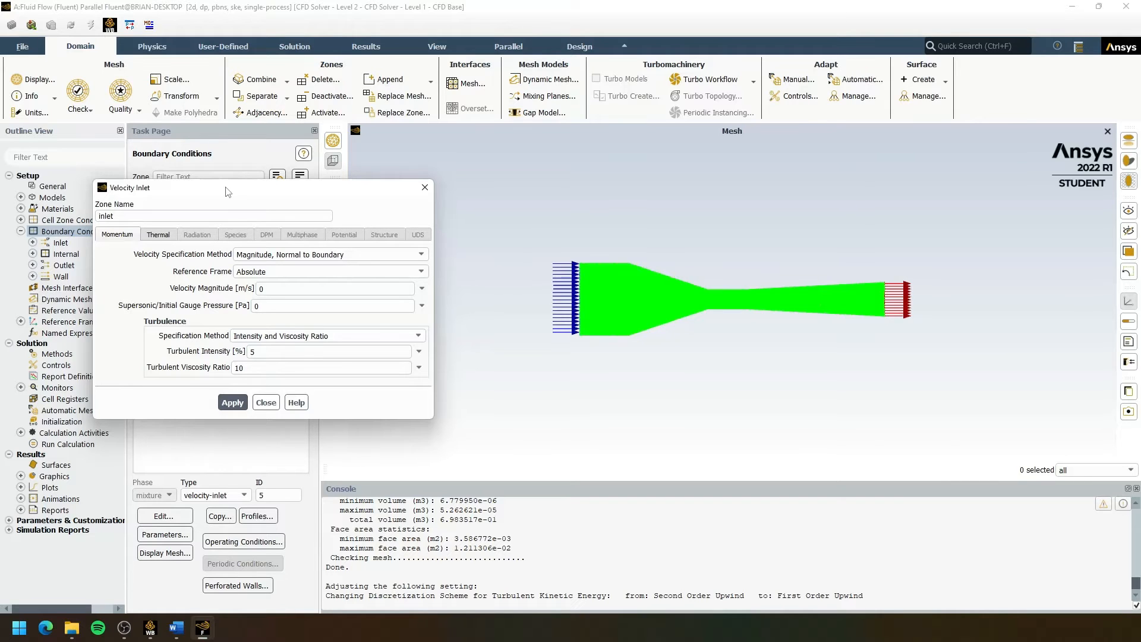
left_click(280, 290)
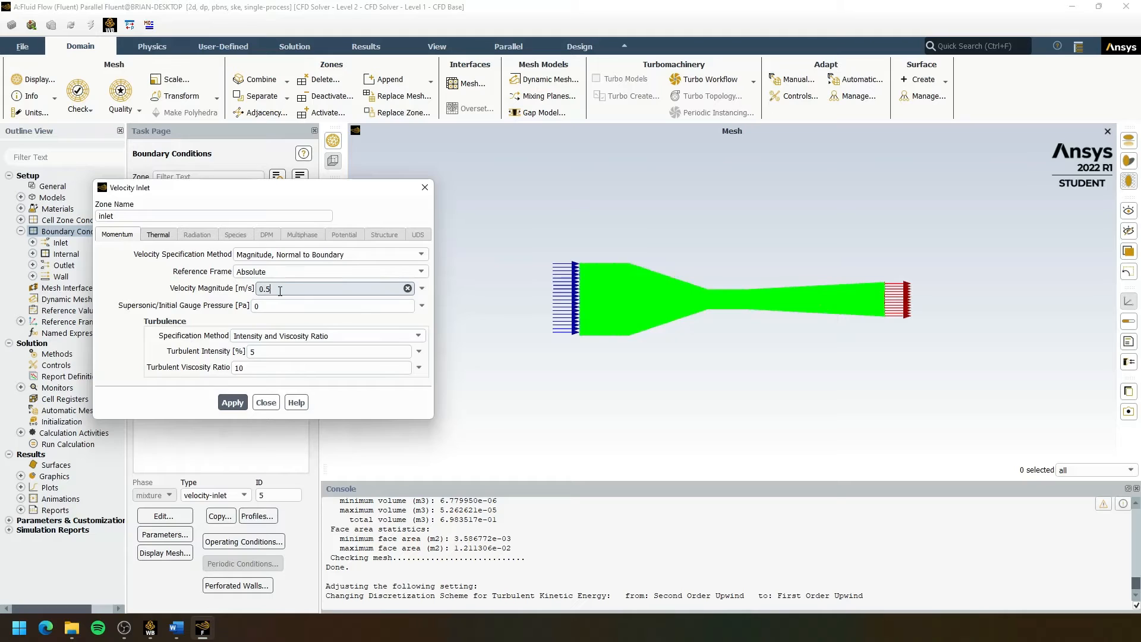
left_click(193, 287)
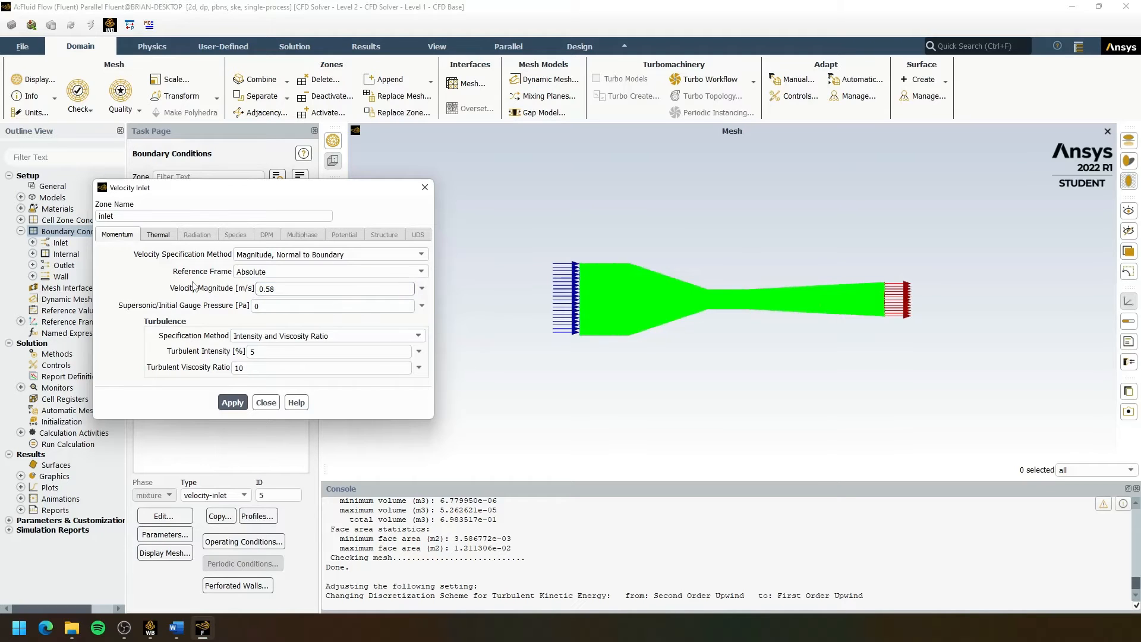
left_click(239, 403)
left_click(424, 187)
Open the outlet pressure boundary condition and apply it with its default settings
left_click(158, 214)
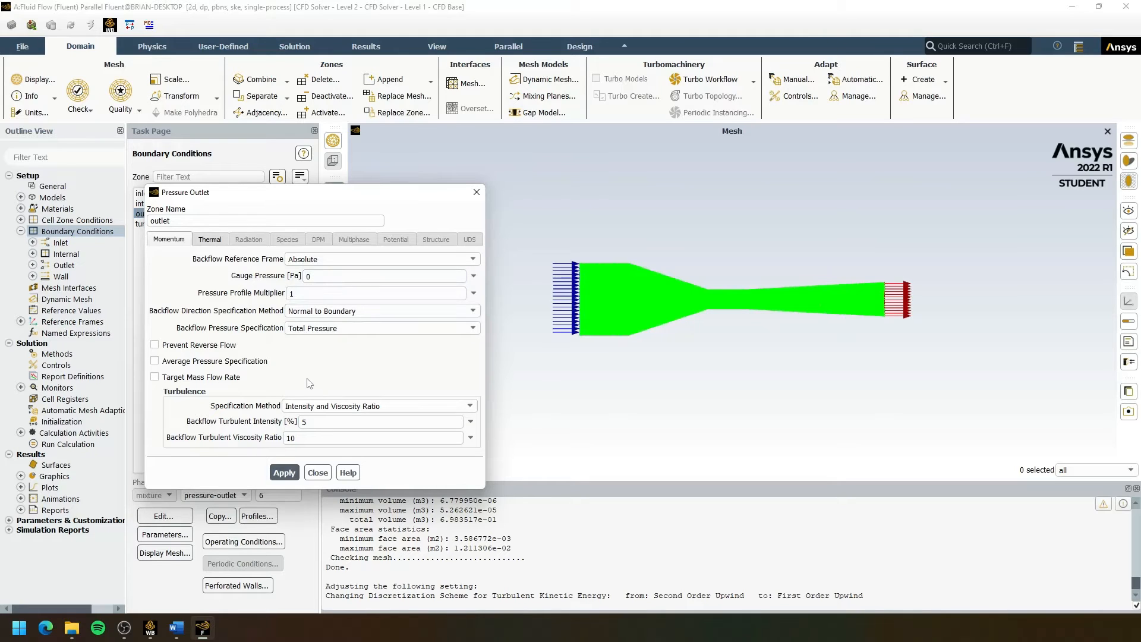
left_click(283, 474)
left_click(477, 192)
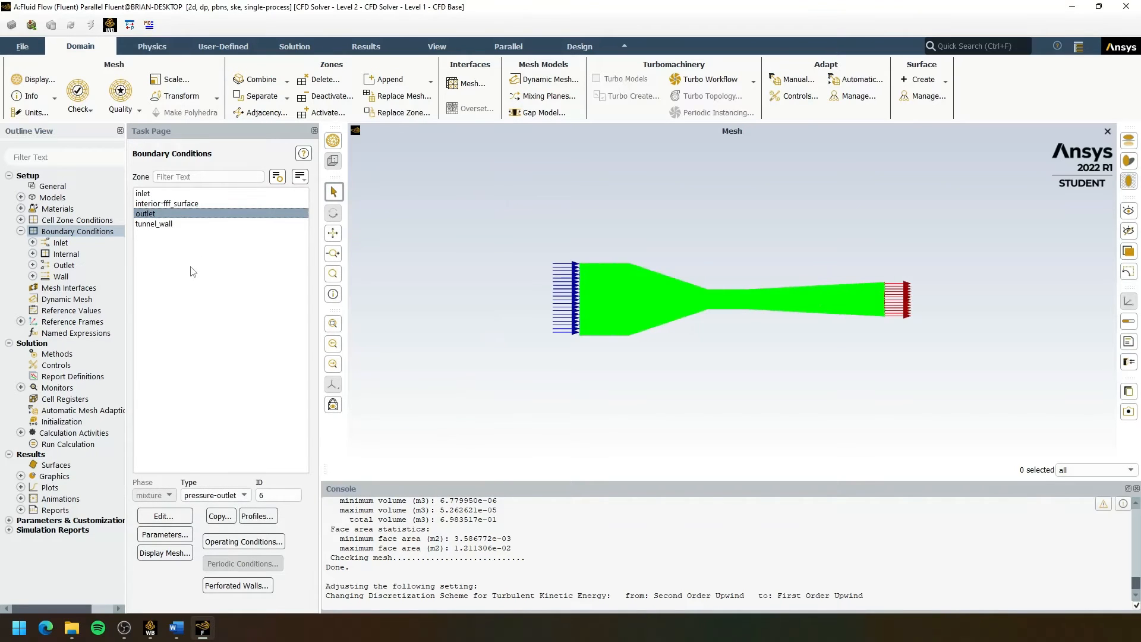
Compute the reference values from the inlet and set the reference zone to fff_surface
left_click(78, 311)
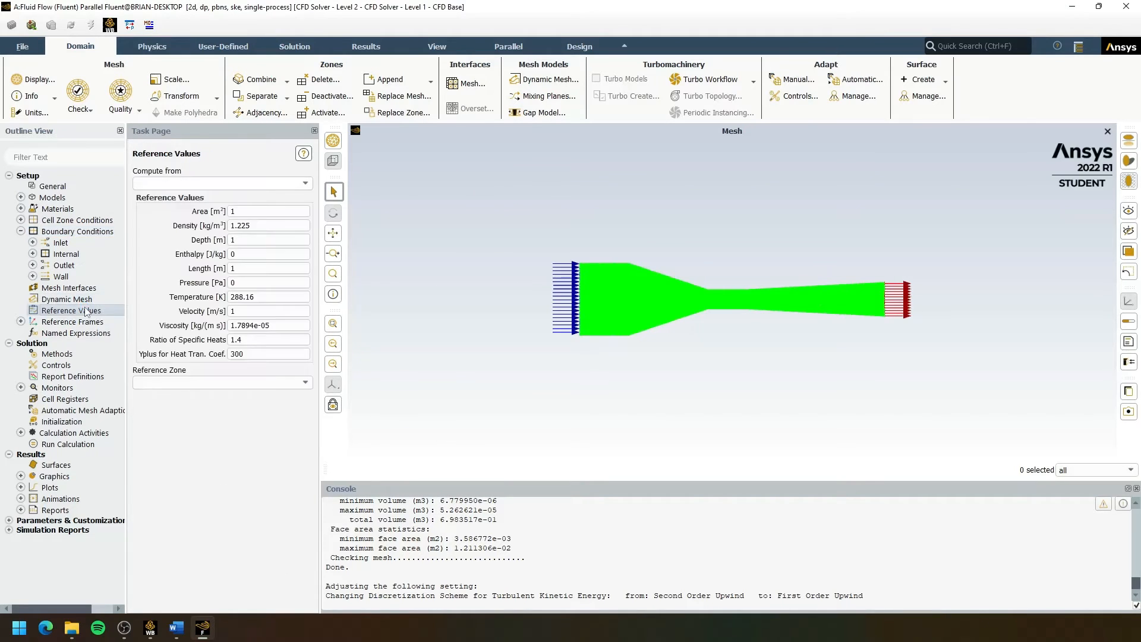
left_click(214, 184)
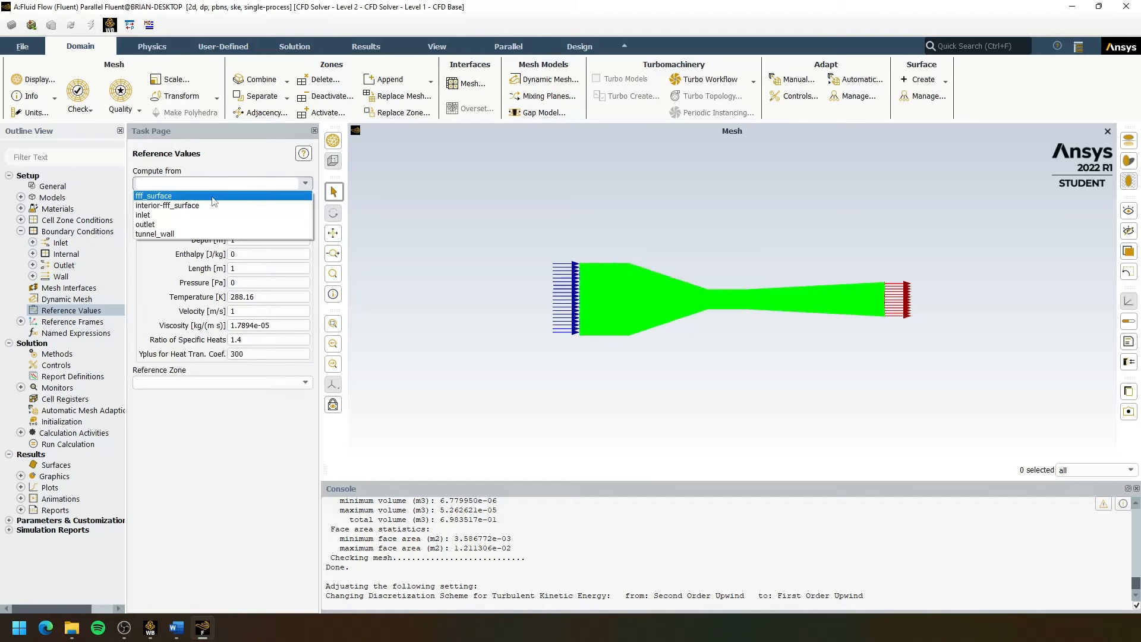
left_click(179, 215)
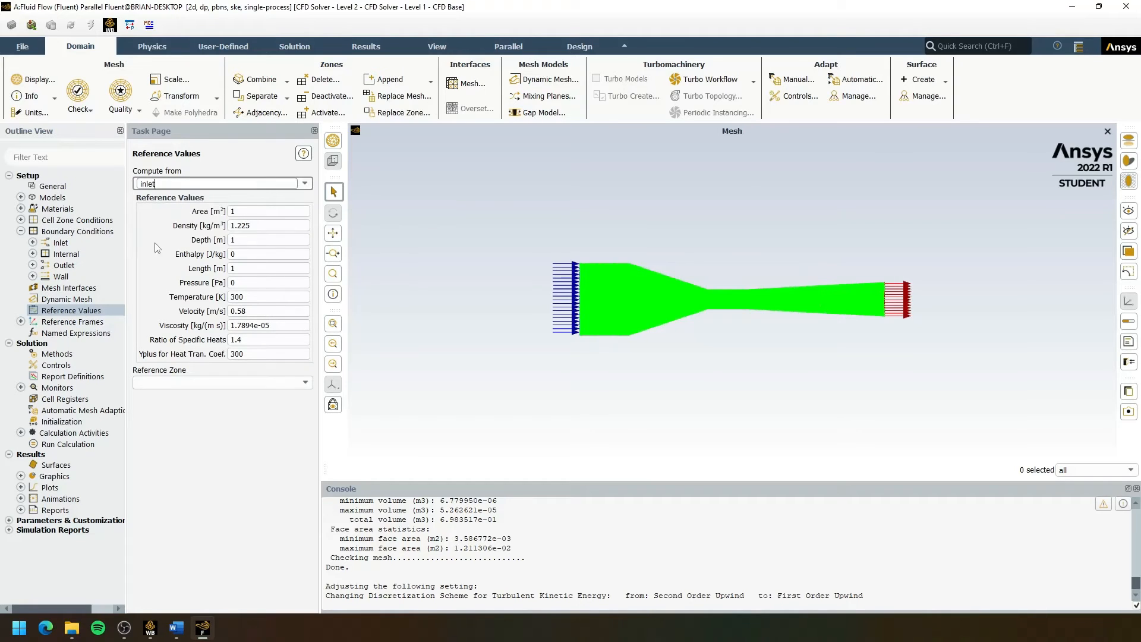
left_click(223, 382)
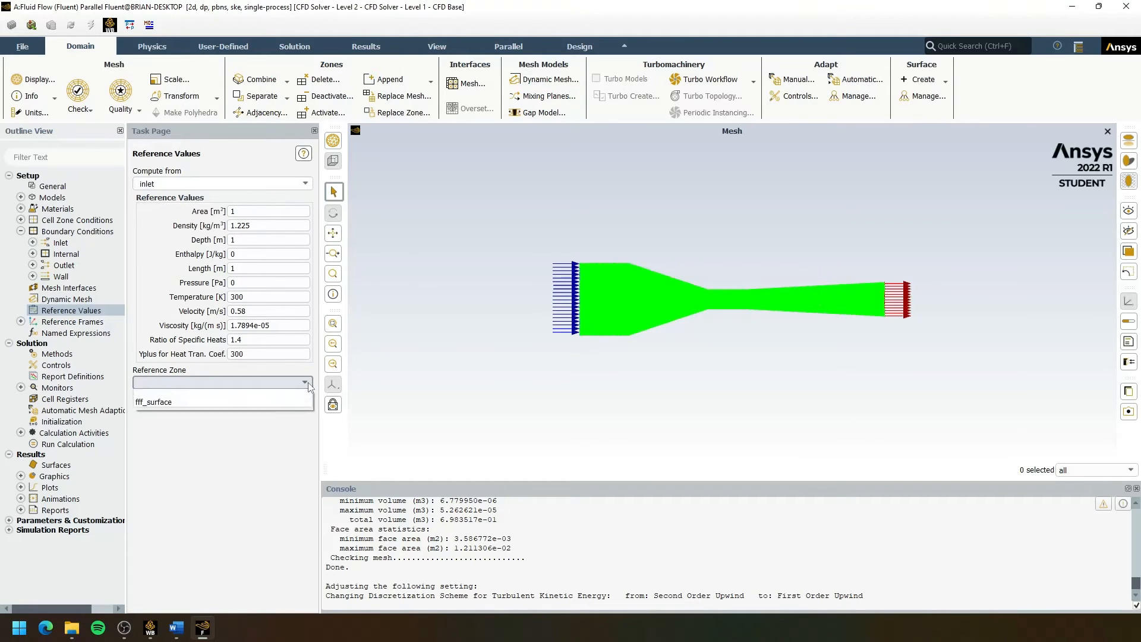
left_click(168, 405)
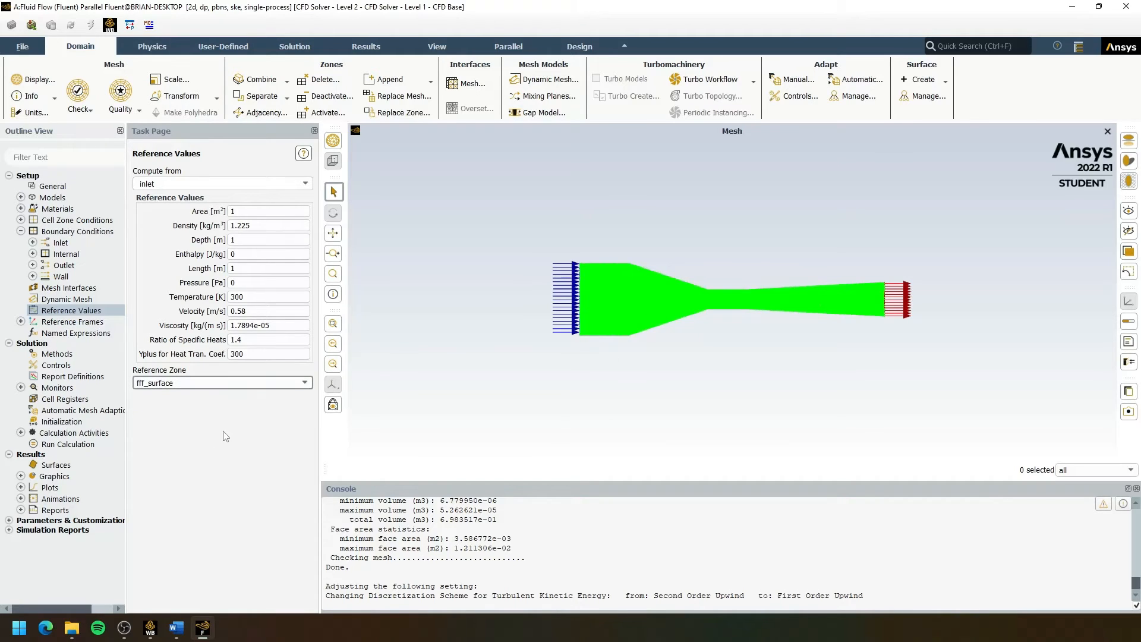
Initialize the solution with Hybrid Initialization and run the calculation for 300 iterations
left_click(62, 421)
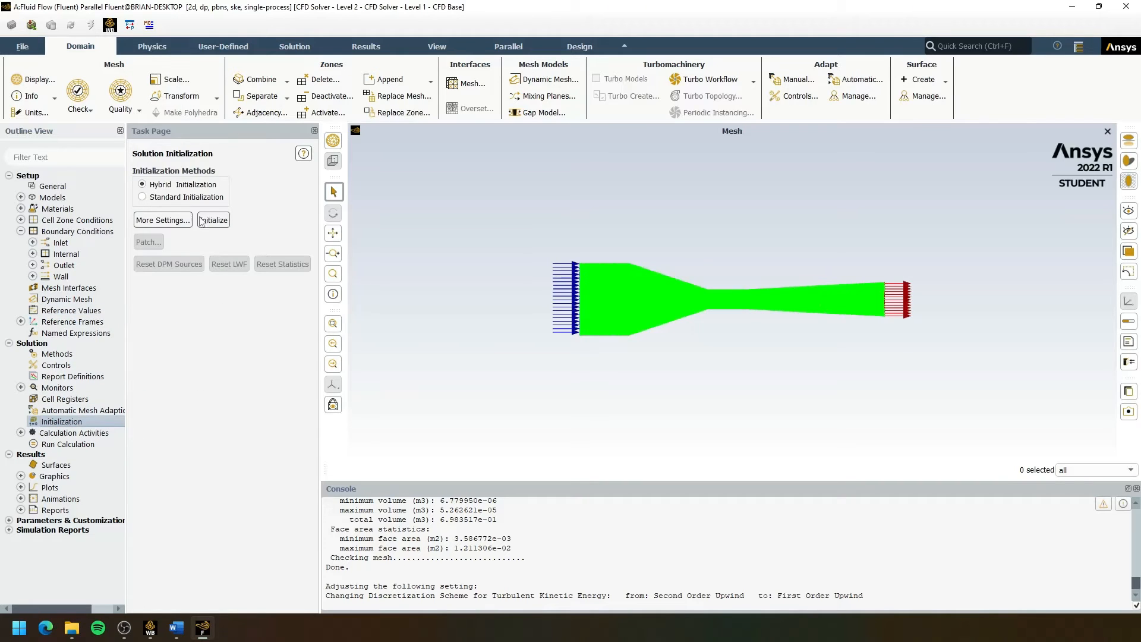
left_click(214, 220)
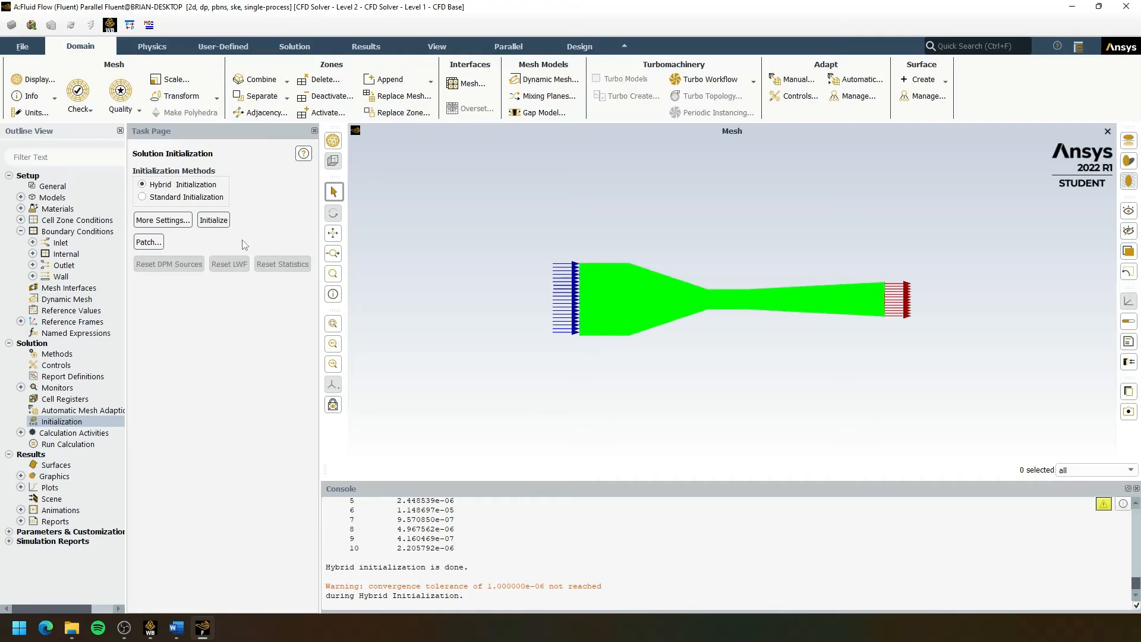
left_click(49, 444)
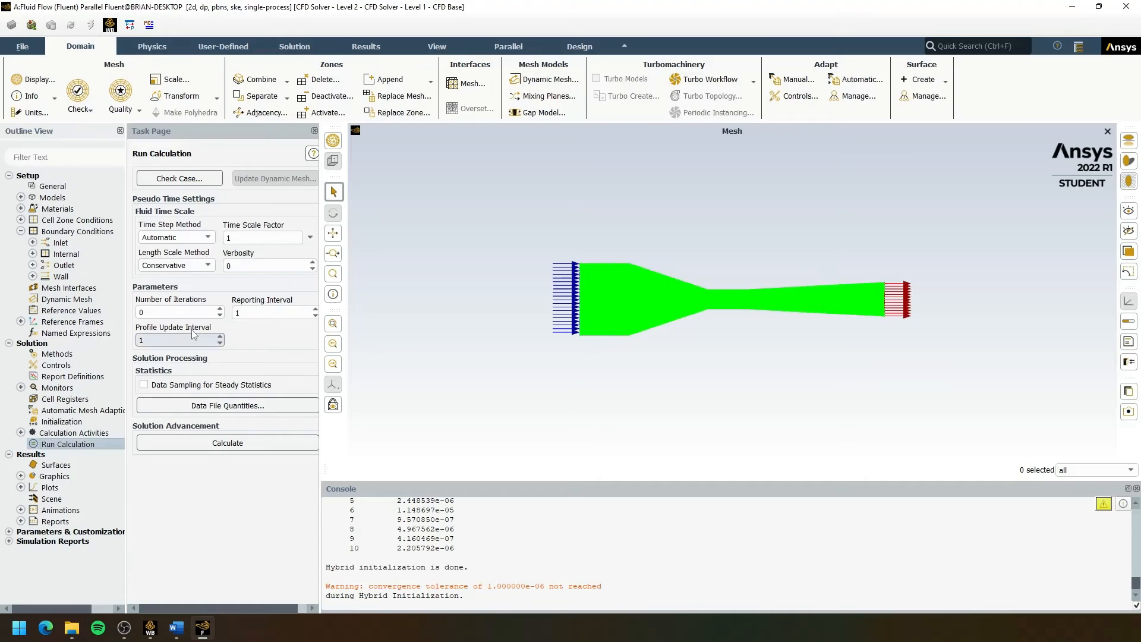
left_click(180, 312)
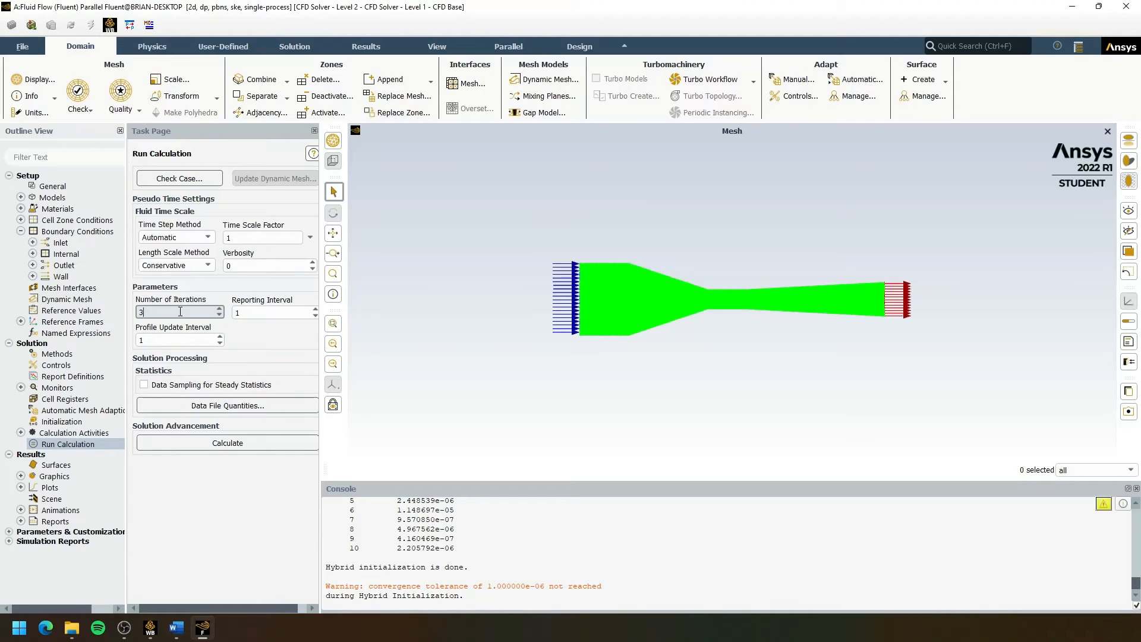
type("00")
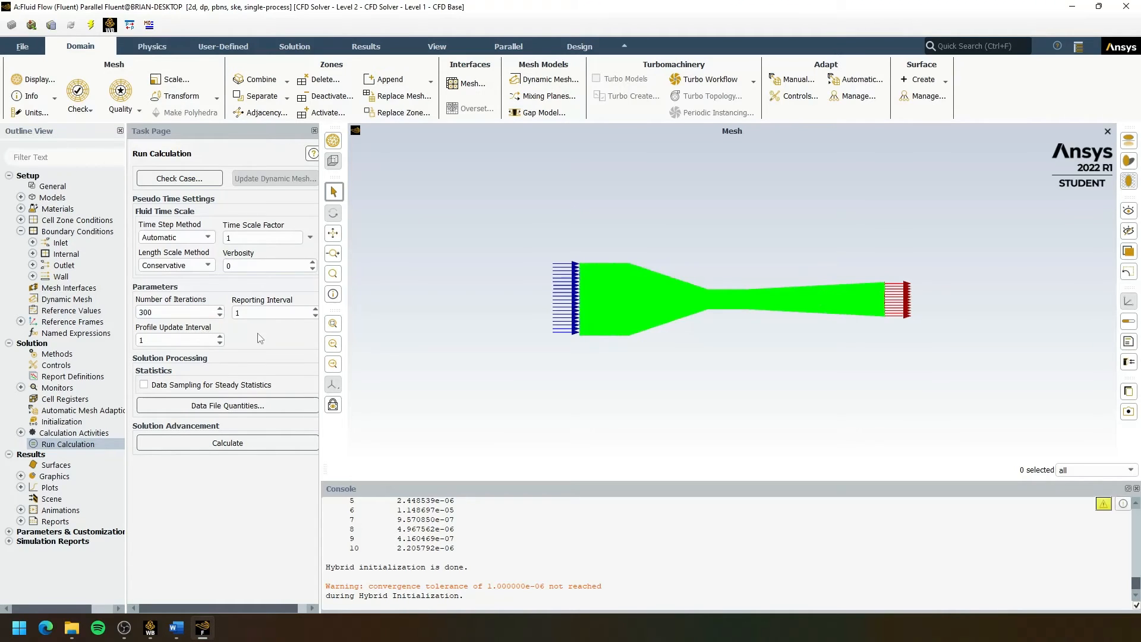
left_click(241, 445)
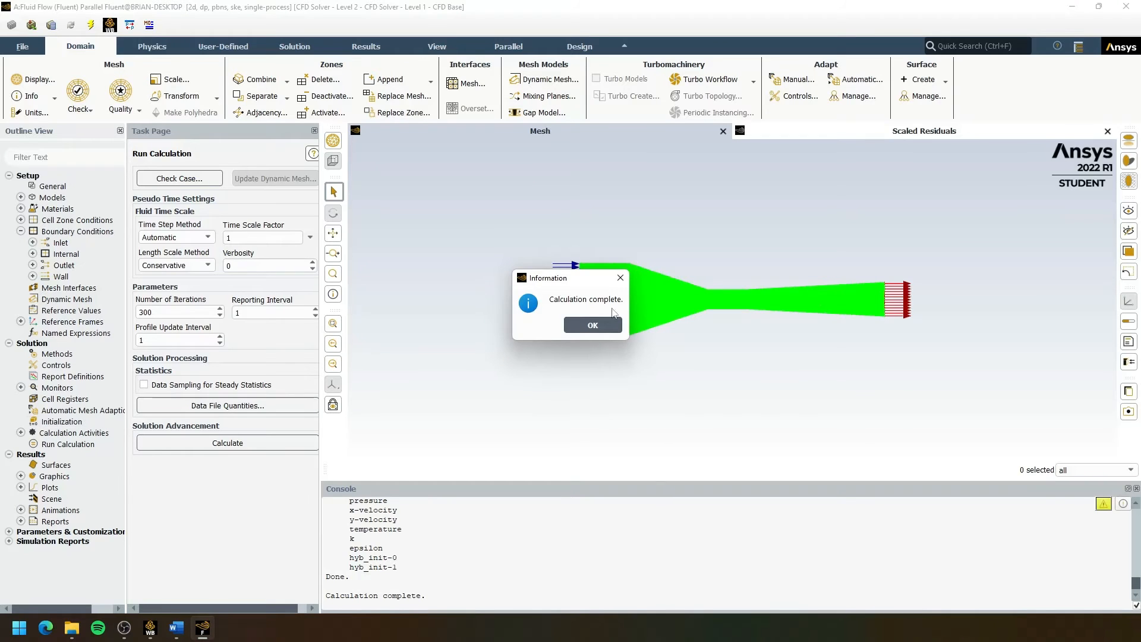
left_click(583, 325)
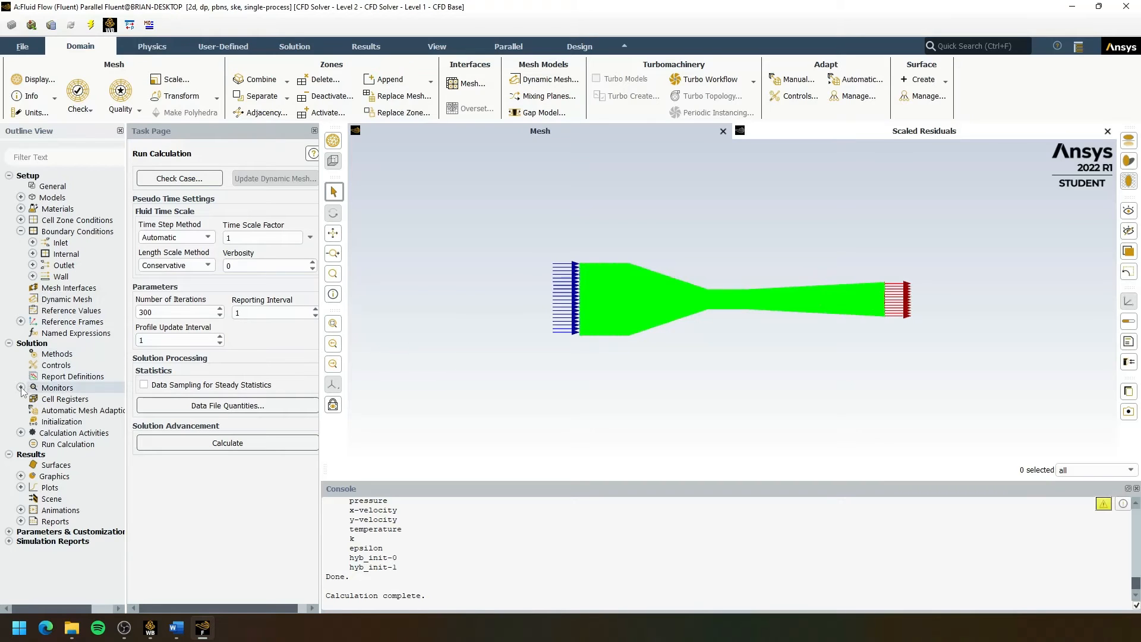
Create and display a filled contour named "velocity" showing Velocity Magnitude on the inlet, interior-fff_surface, outlet and tunnel_wall surfaces
left_click(20, 477)
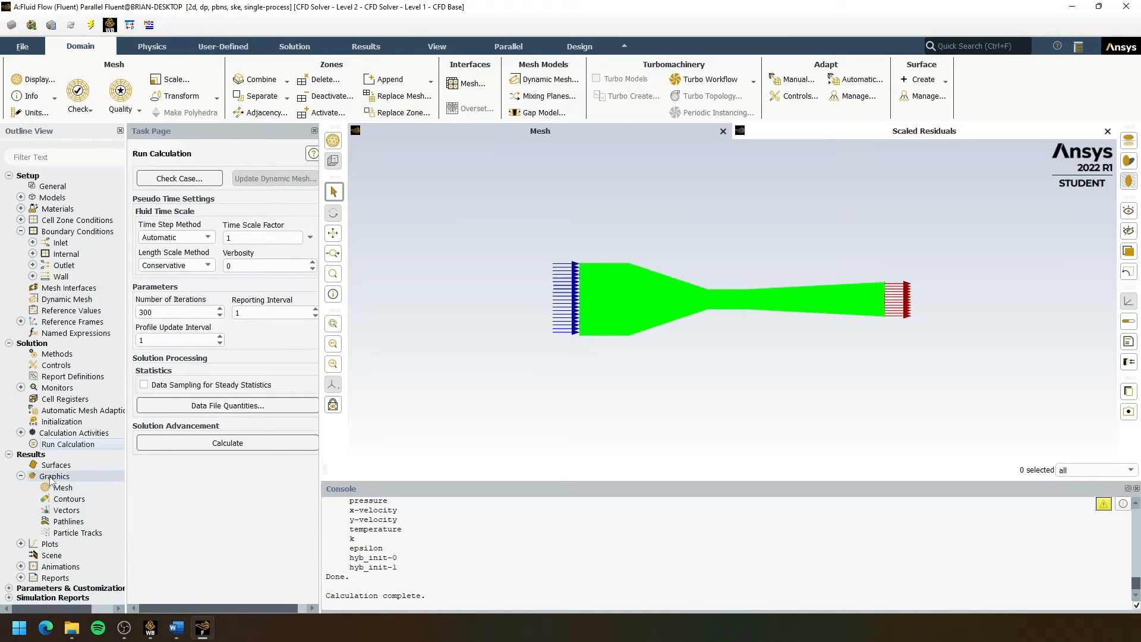
left_click(72, 503)
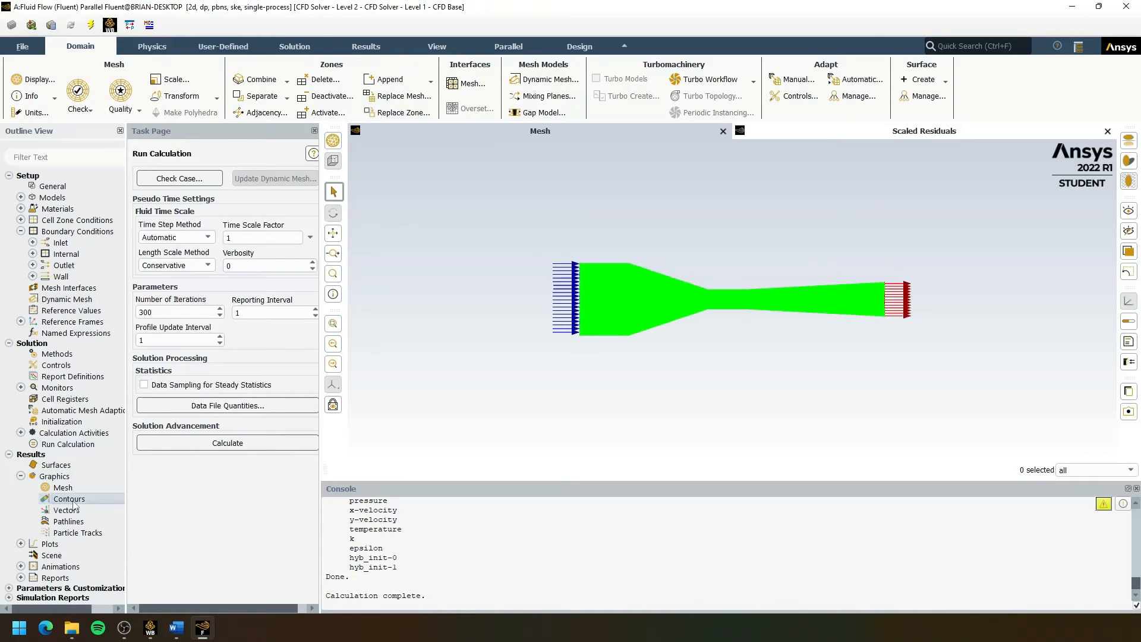
double_click(69, 500)
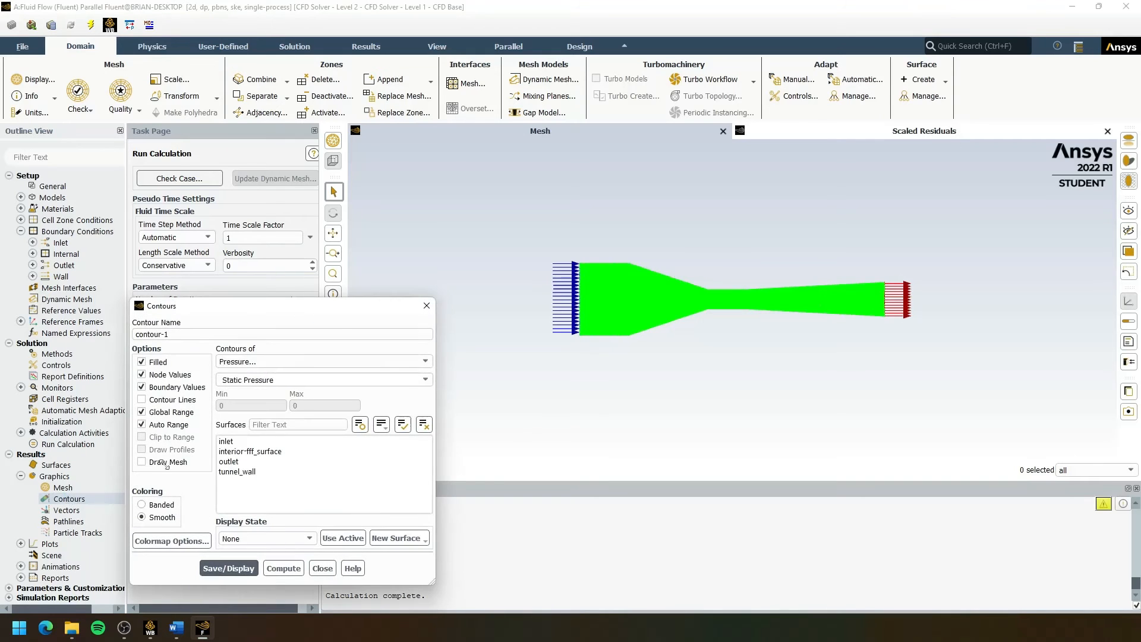
left_click_drag(237, 323, 295, 267)
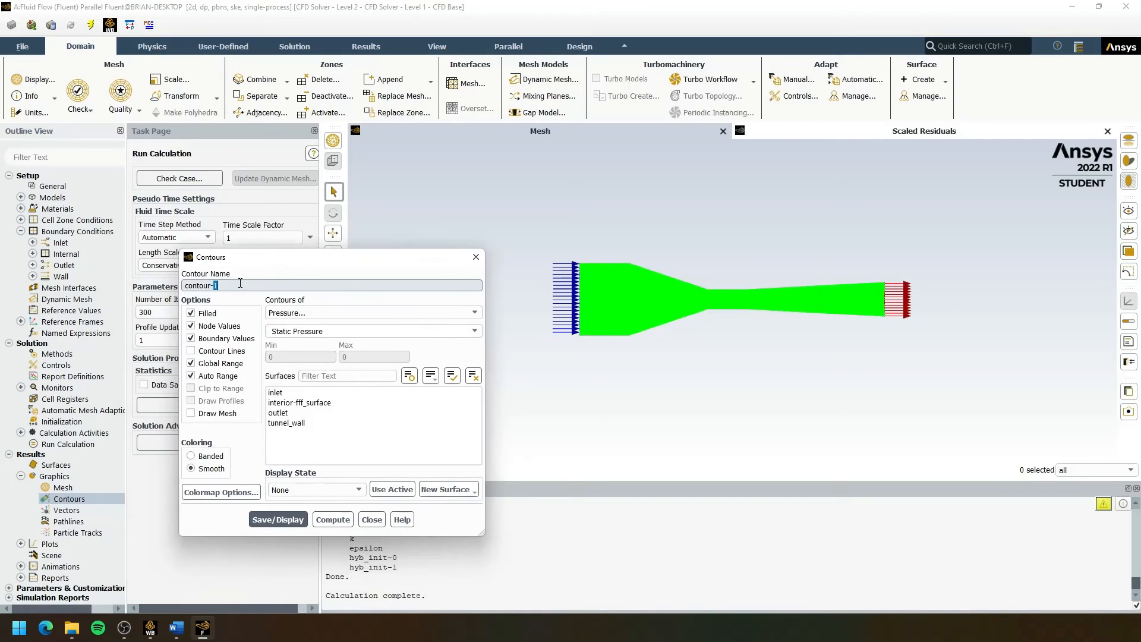
triple_click(240, 283)
type("velocity")
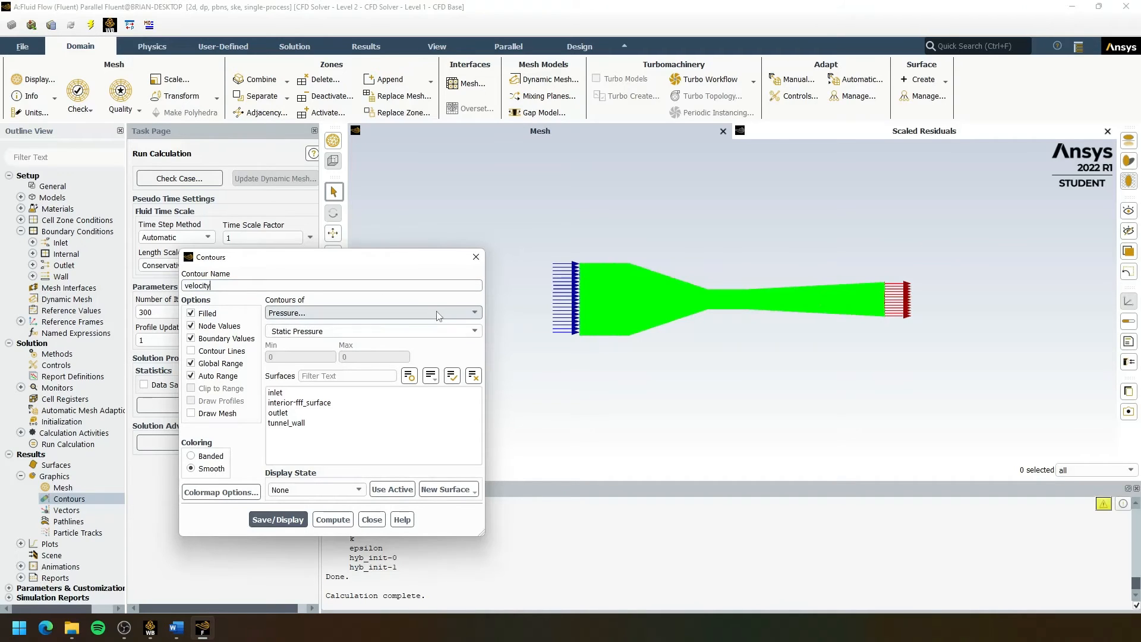
left_click(328, 313)
left_click(297, 344)
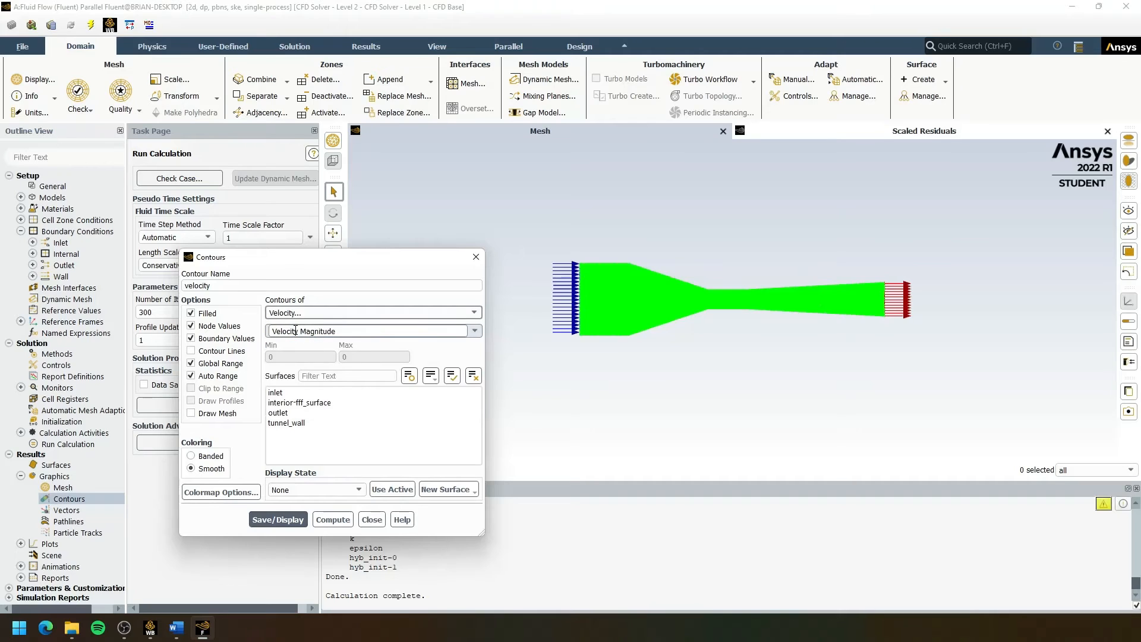
left_click(291, 393)
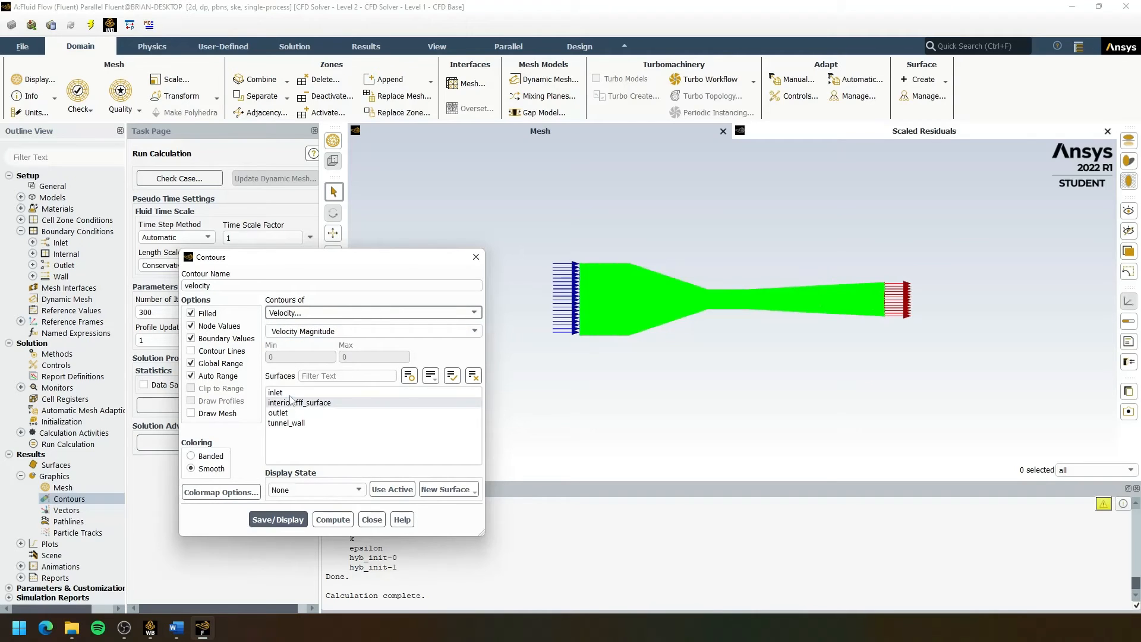
left_click(301, 427, "shift")
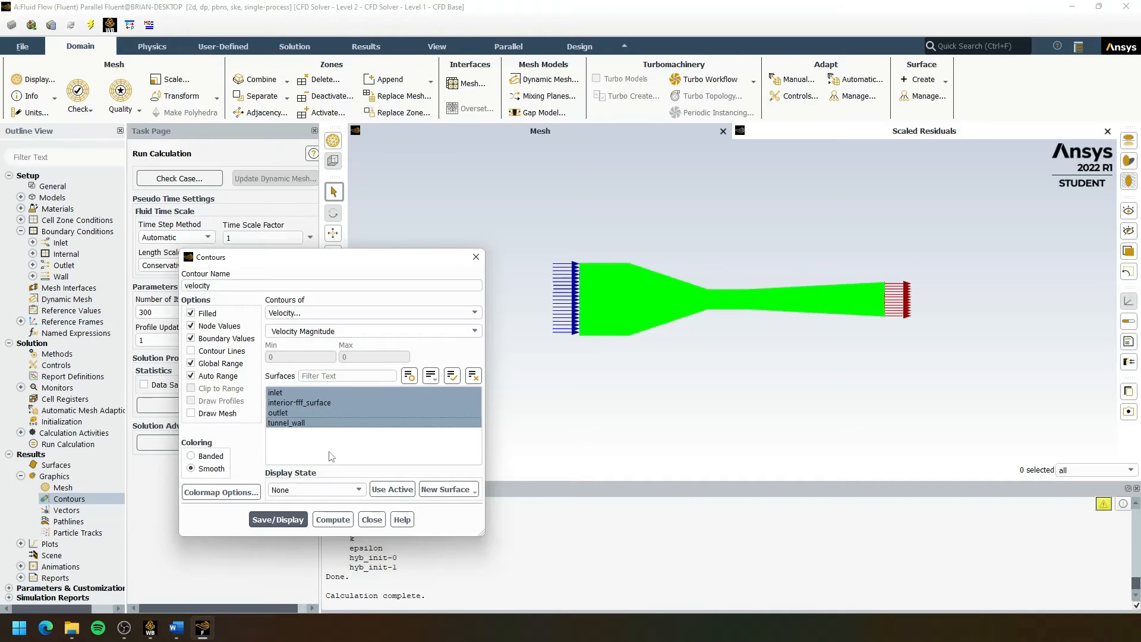
left_click(280, 522)
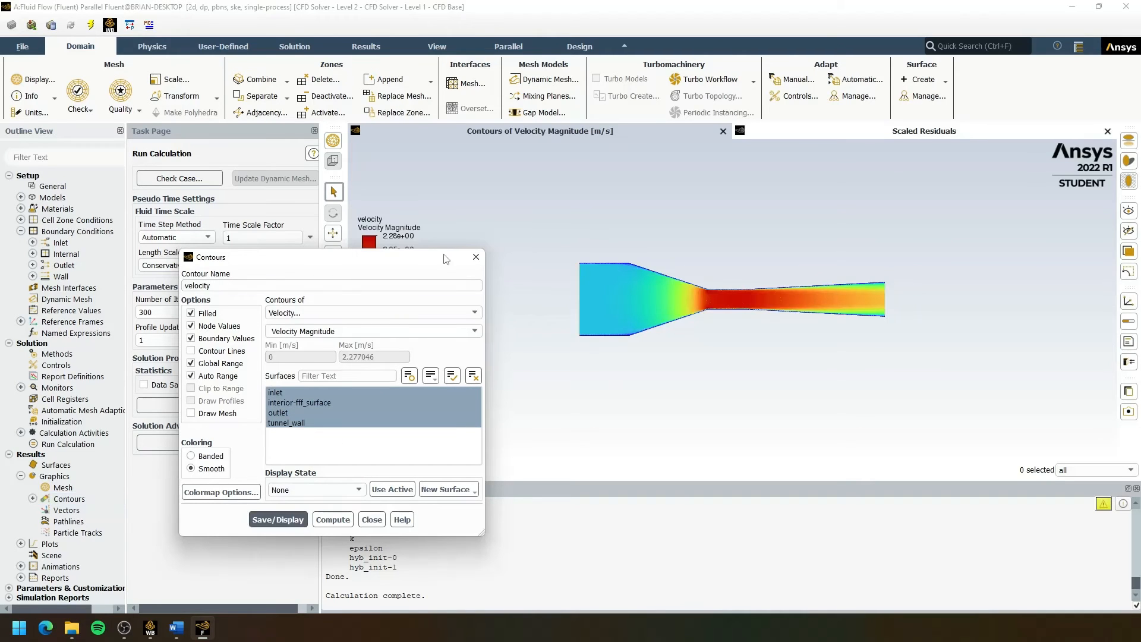
Examine the velocity contours closely along the nozzle's converging section, throat and walls
left_click_drag(446, 259, 290, 376)
scroll(684, 315, "up", 5)
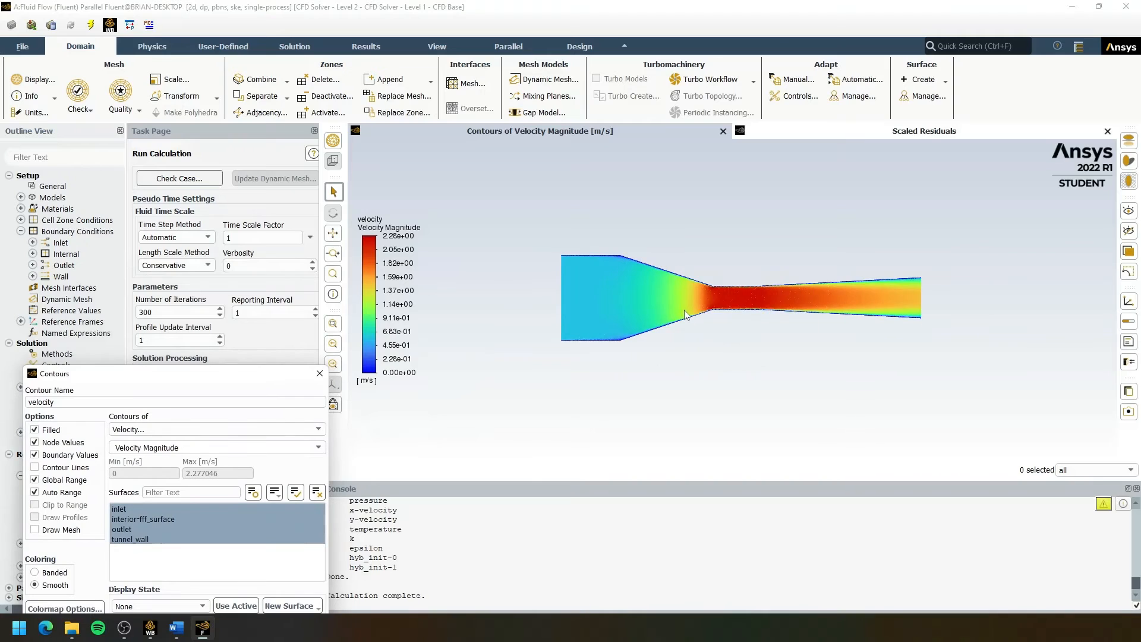
scroll(677, 315, "up", 3)
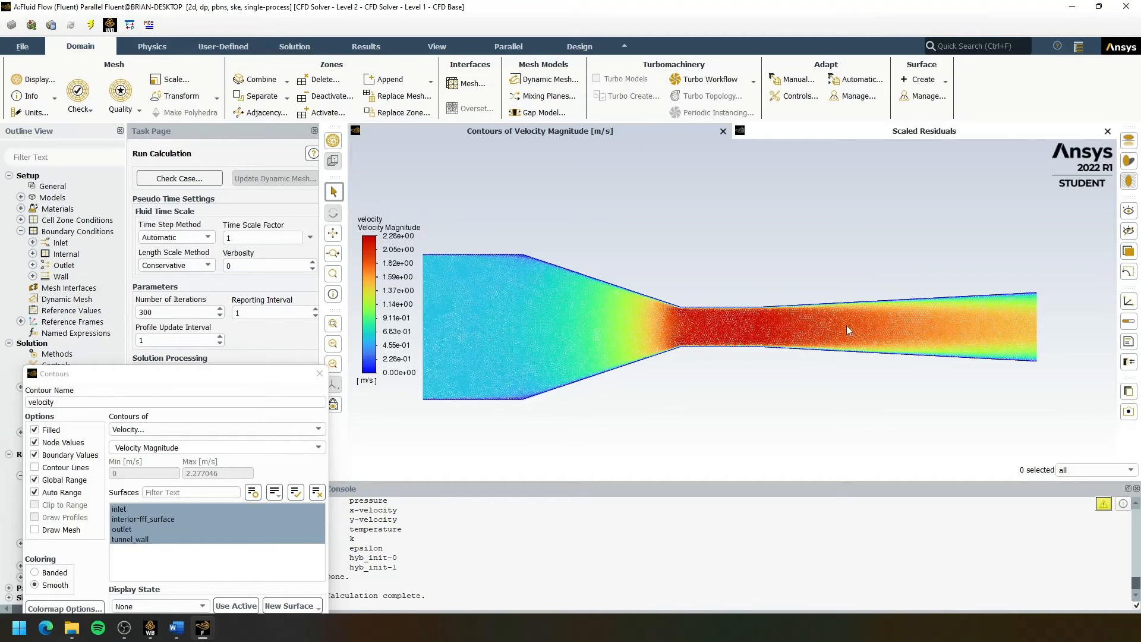
scroll(508, 266, "up", 2)
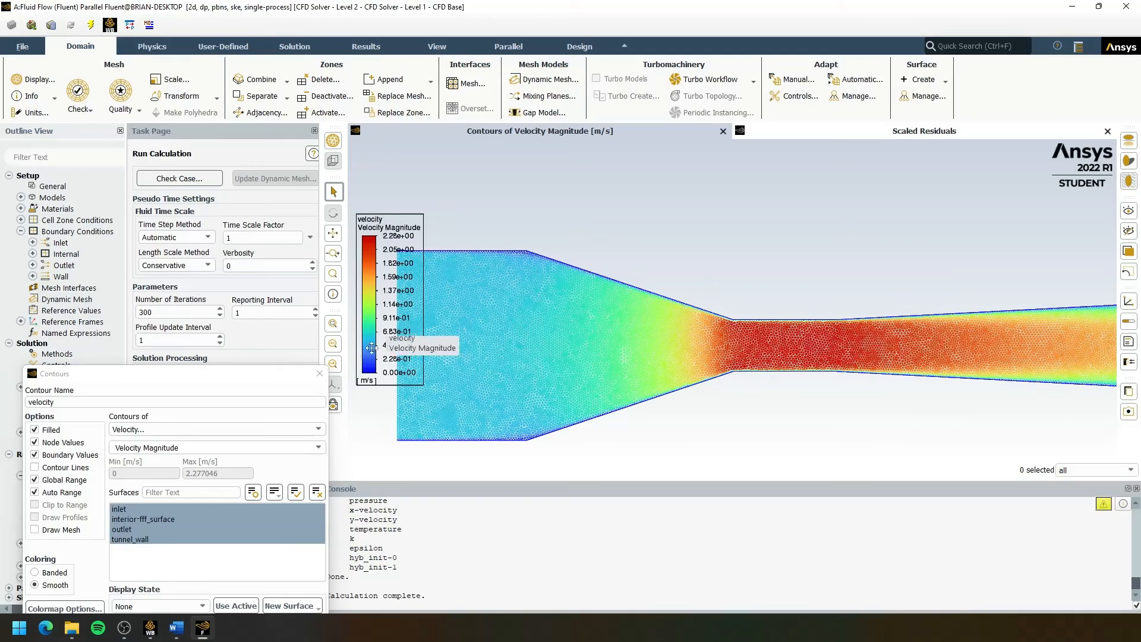
scroll(511, 253, "up", 2)
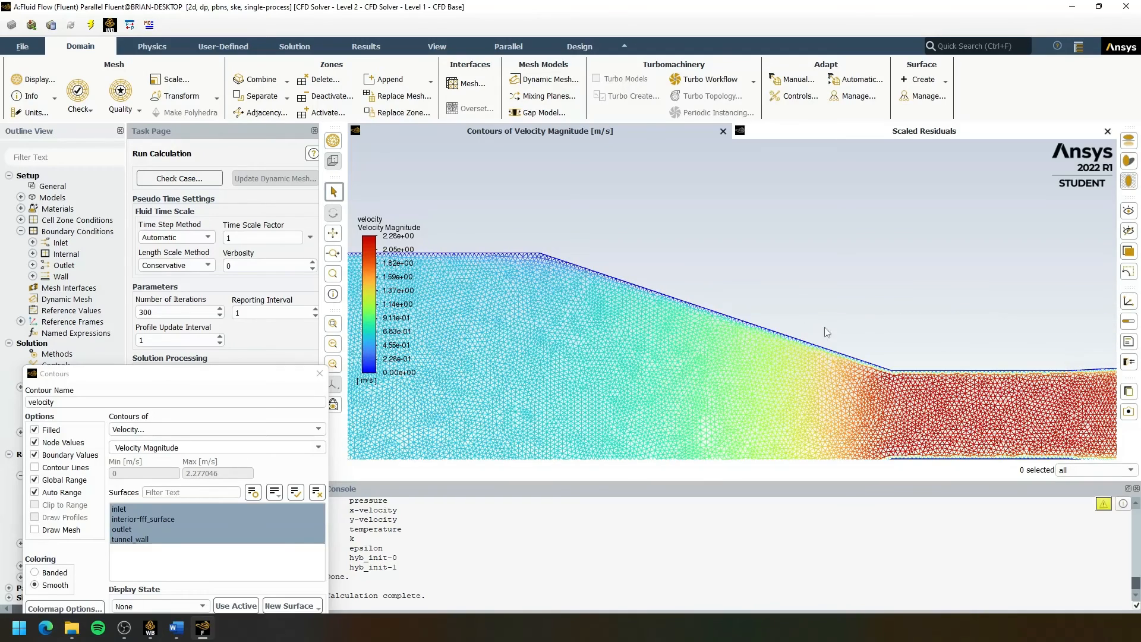
scroll(832, 330, "up", 2)
scroll(741, 295, "down", 5)
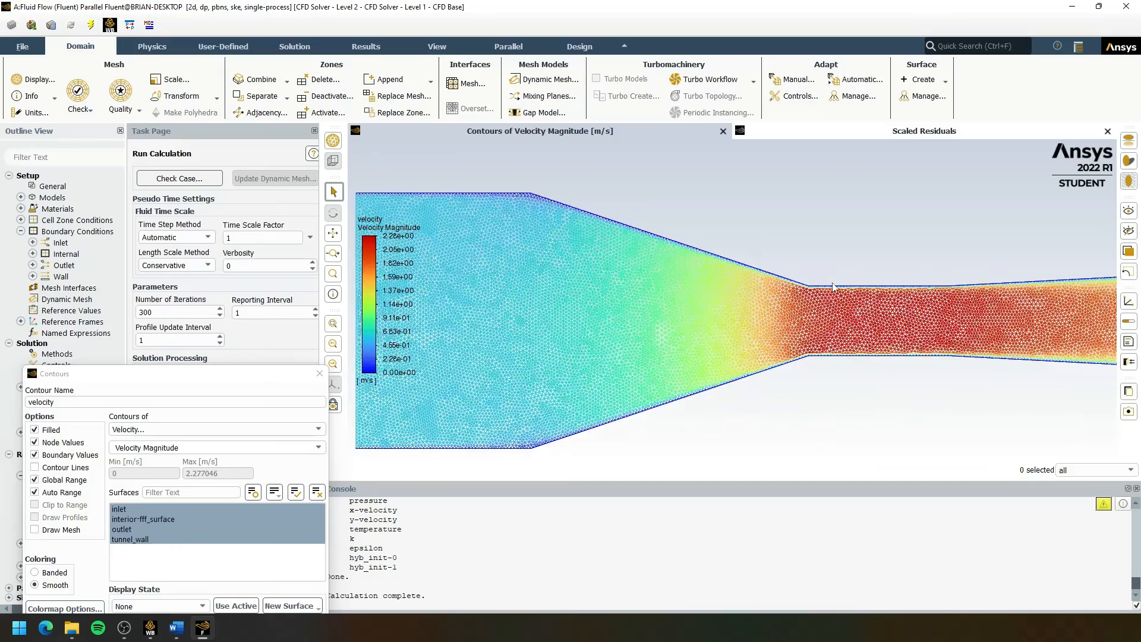
Examine the velocity contours along the throat and diverging section, and close the contour settings
middle_click_drag(829, 310, 652, 306)
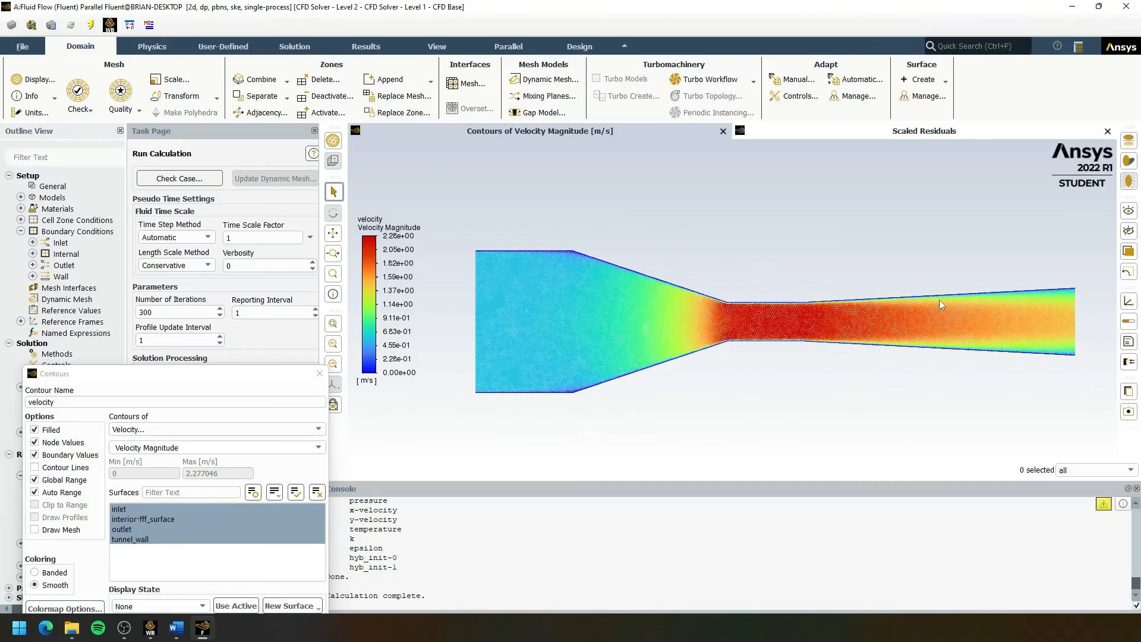
middle_click_drag(940, 299, 851, 315)
middle_click_drag(721, 290, 734, 281)
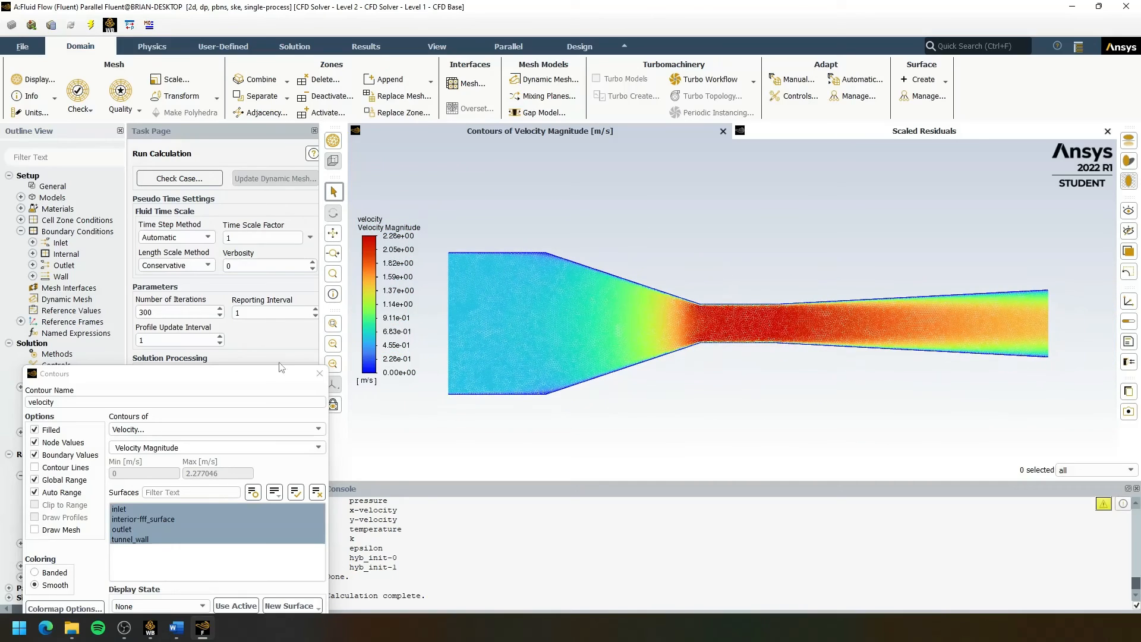
left_click(272, 305)
left_click_drag(264, 377, 288, 213)
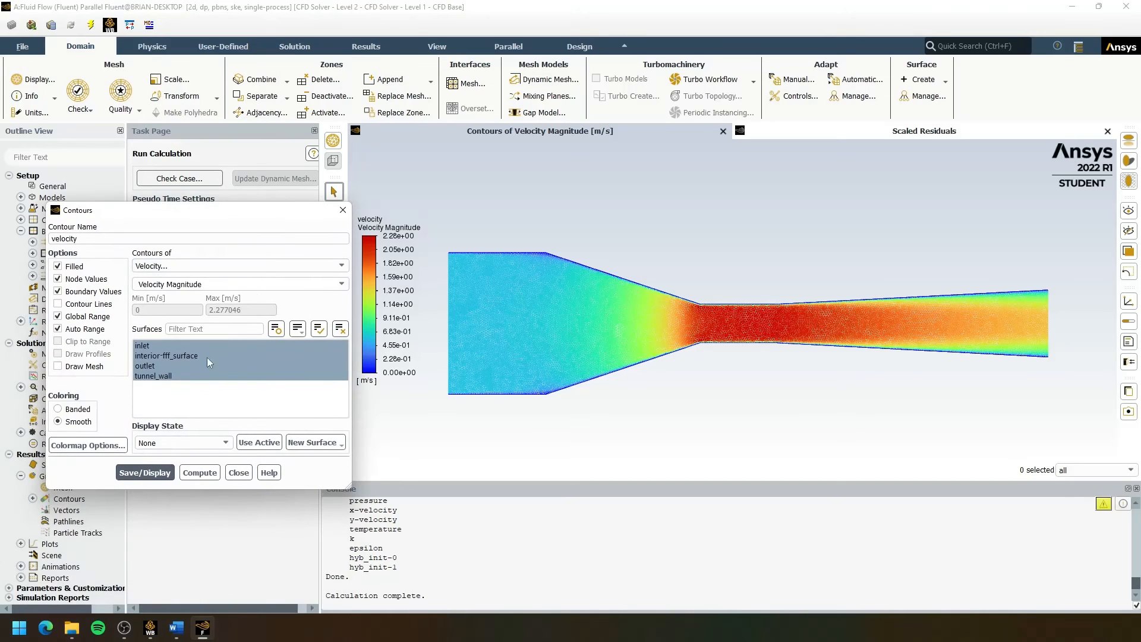
left_click(343, 210)
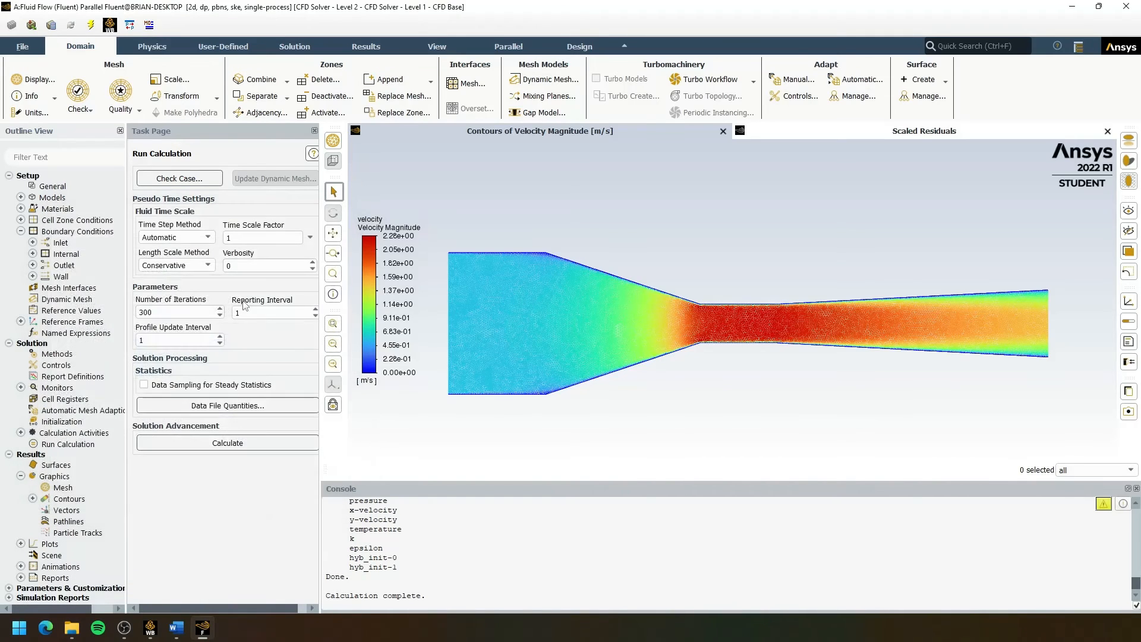
Start a new line surface and name it "centerline"
left_click(21, 544)
scroll(23, 524, "down", 2)
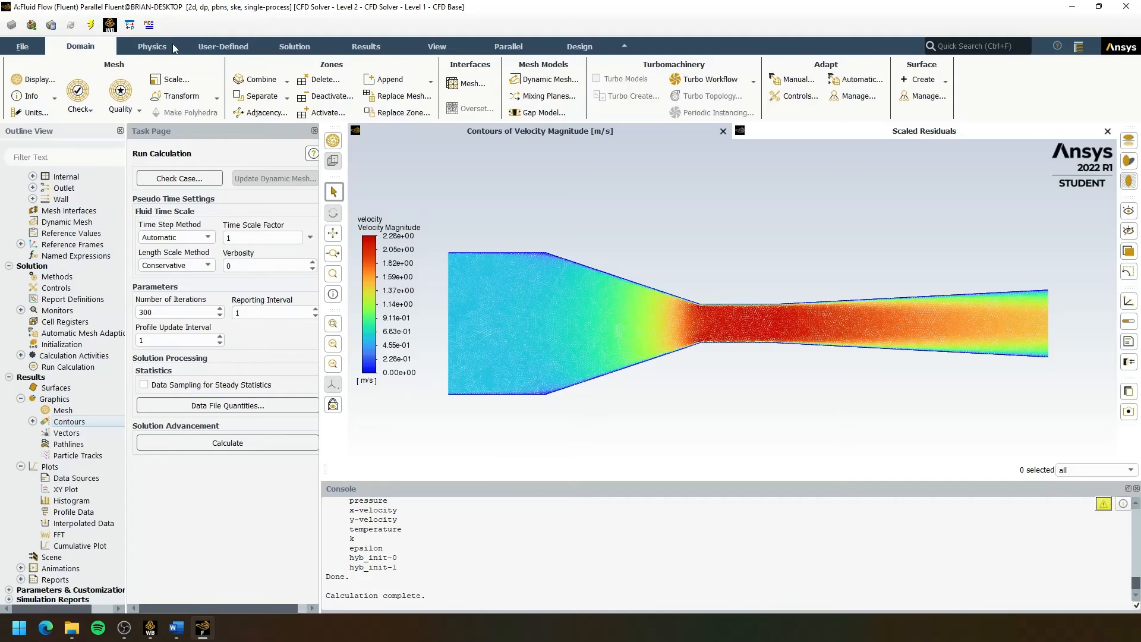
left_click(346, 47)
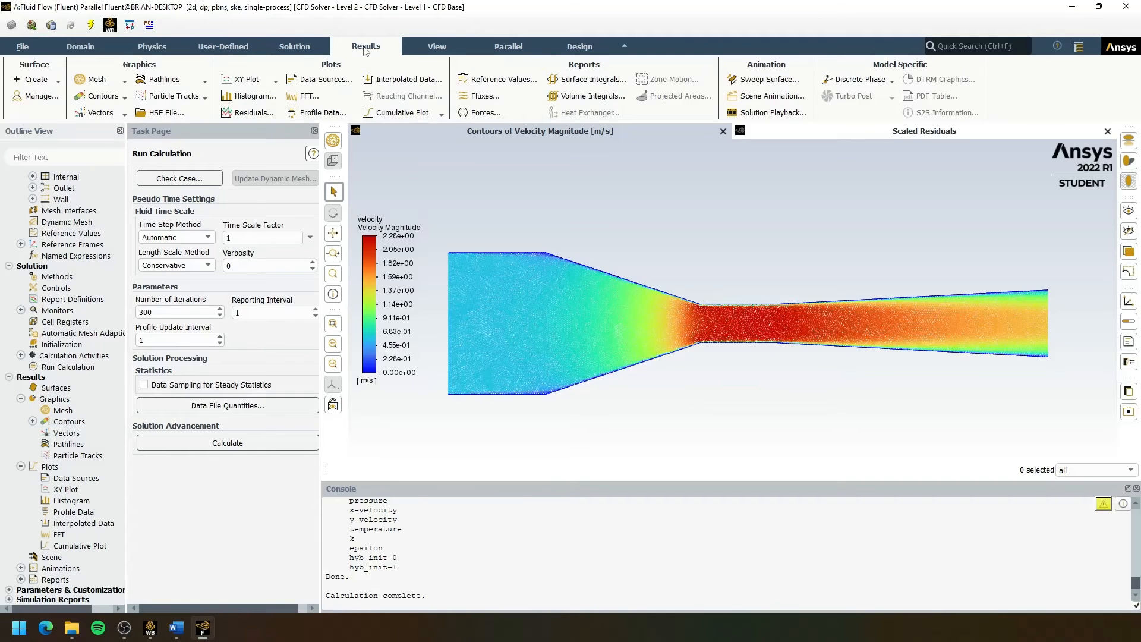
left_click(36, 79)
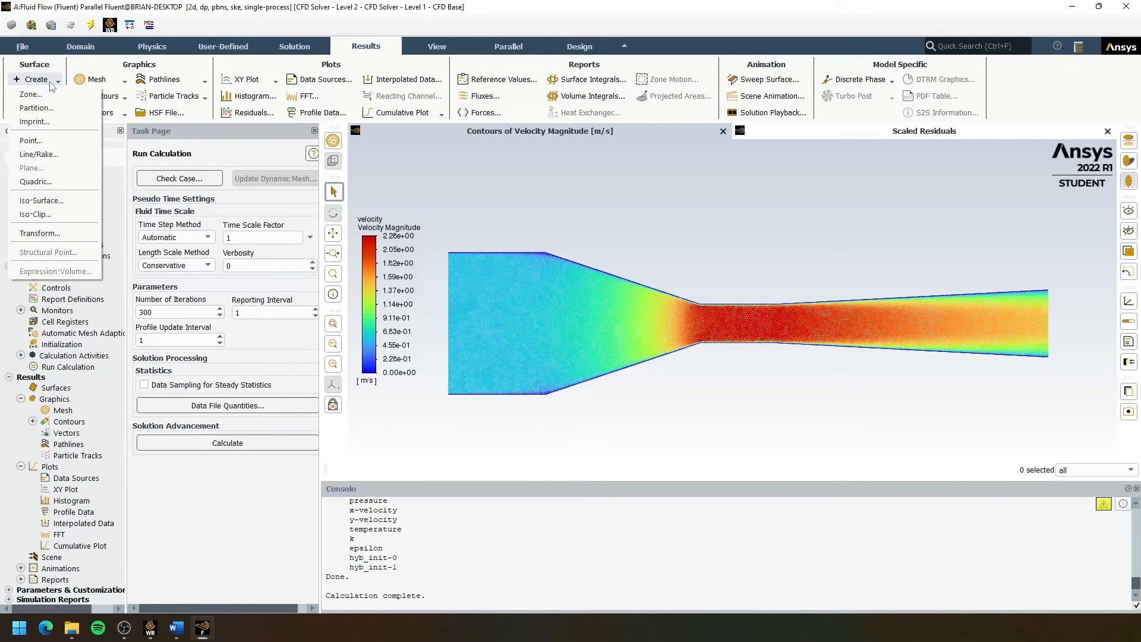
left_click(39, 154)
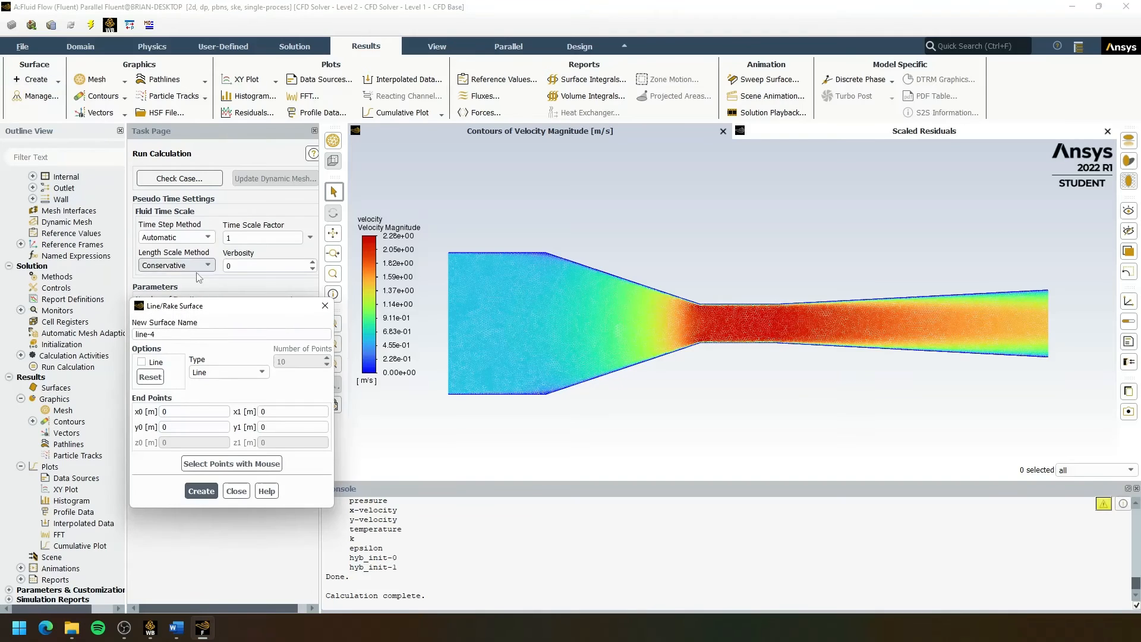
left_click_drag(207, 302, 210, 279)
left_click(170, 309)
double_click(170, 310)
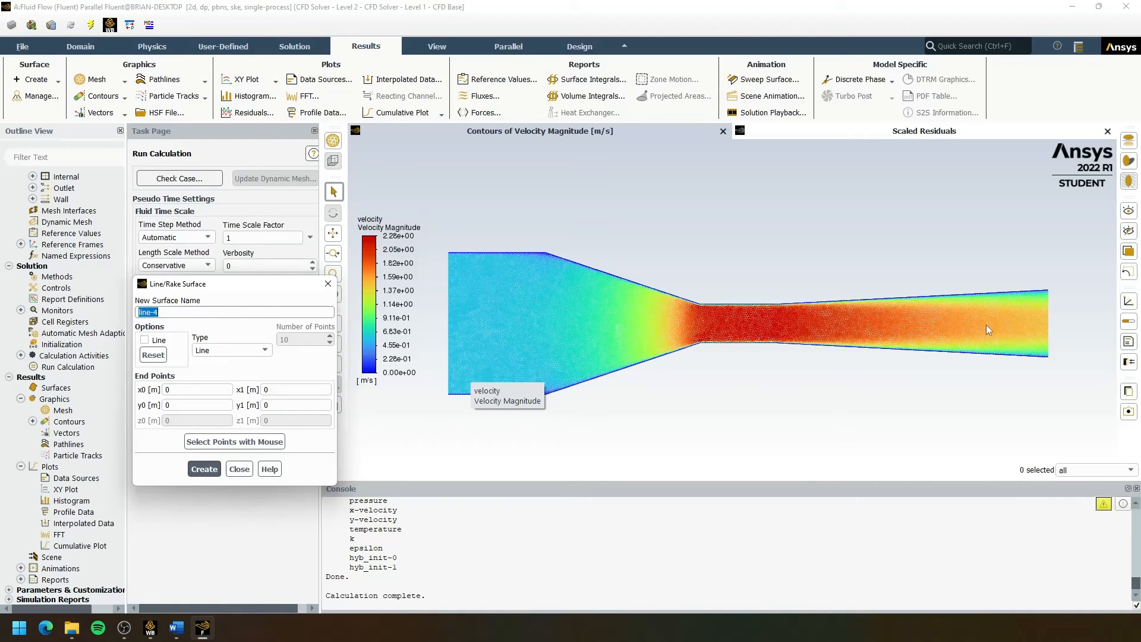
type("center")
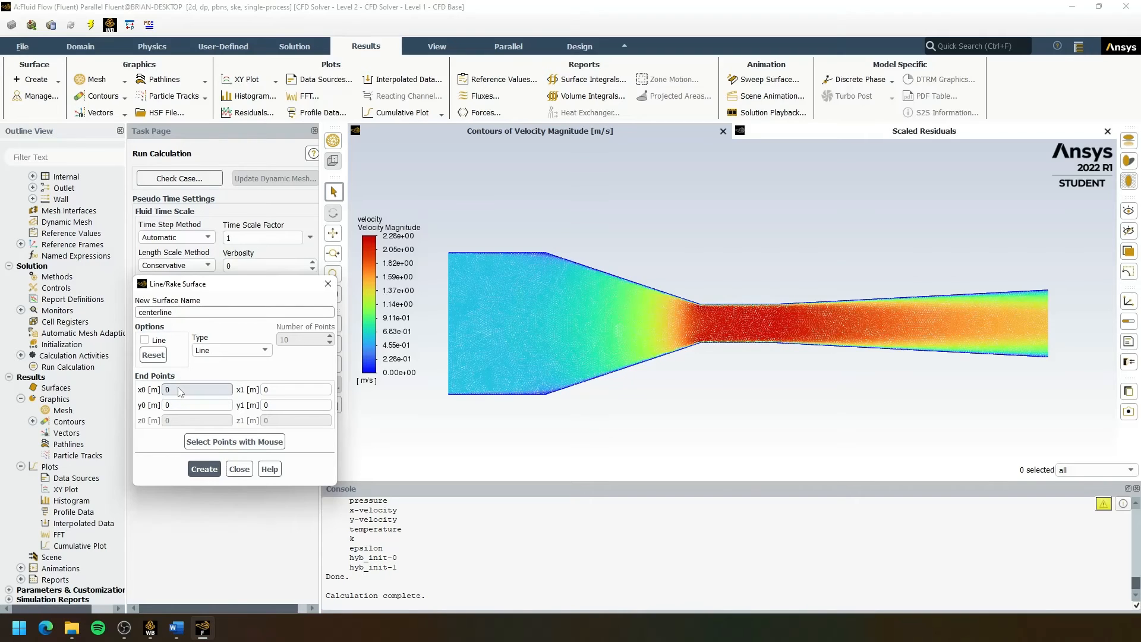
left_click_drag(218, 292, 217, 295)
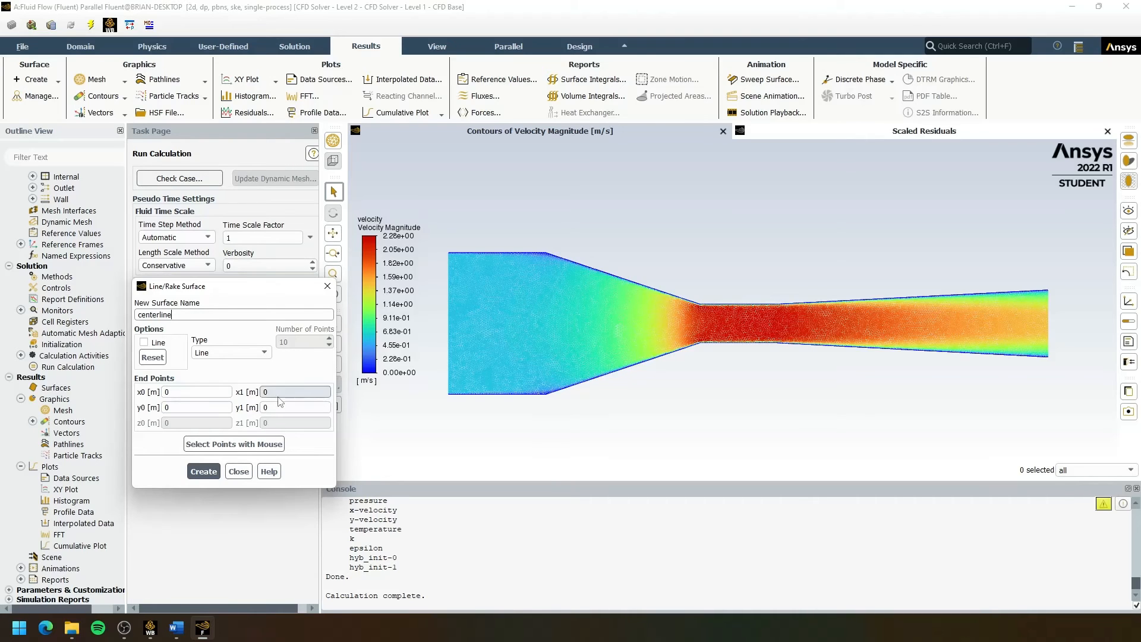
Create the centerline surface with end points x0 -1.143 m and x1 1.2192 m, keeping both y coordinates at 0
left_click(193, 394)
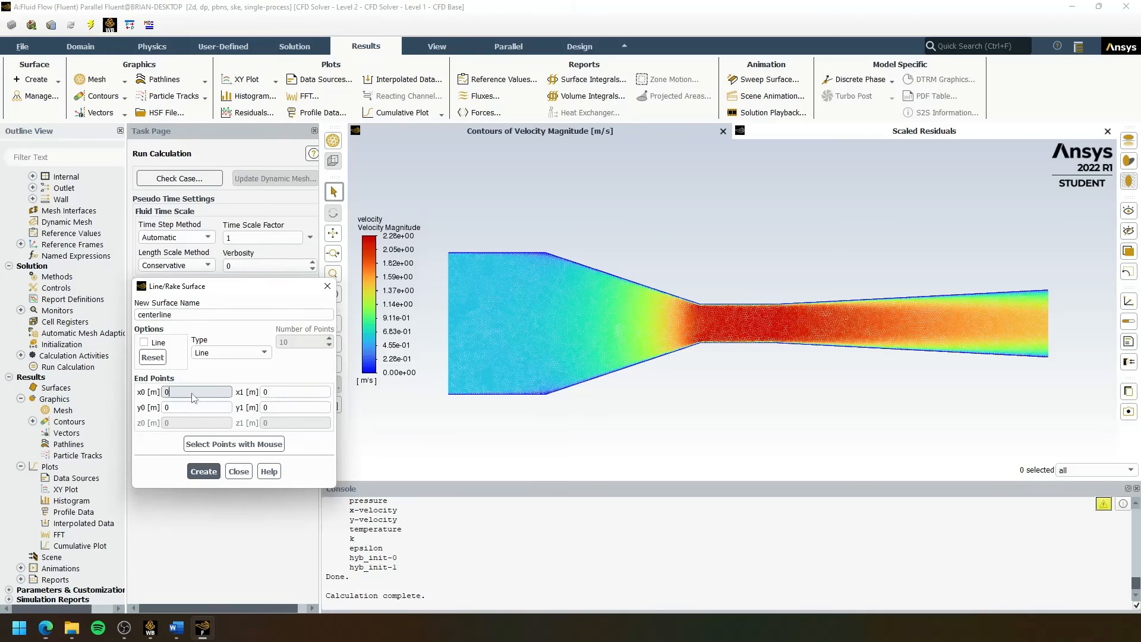
type("-")
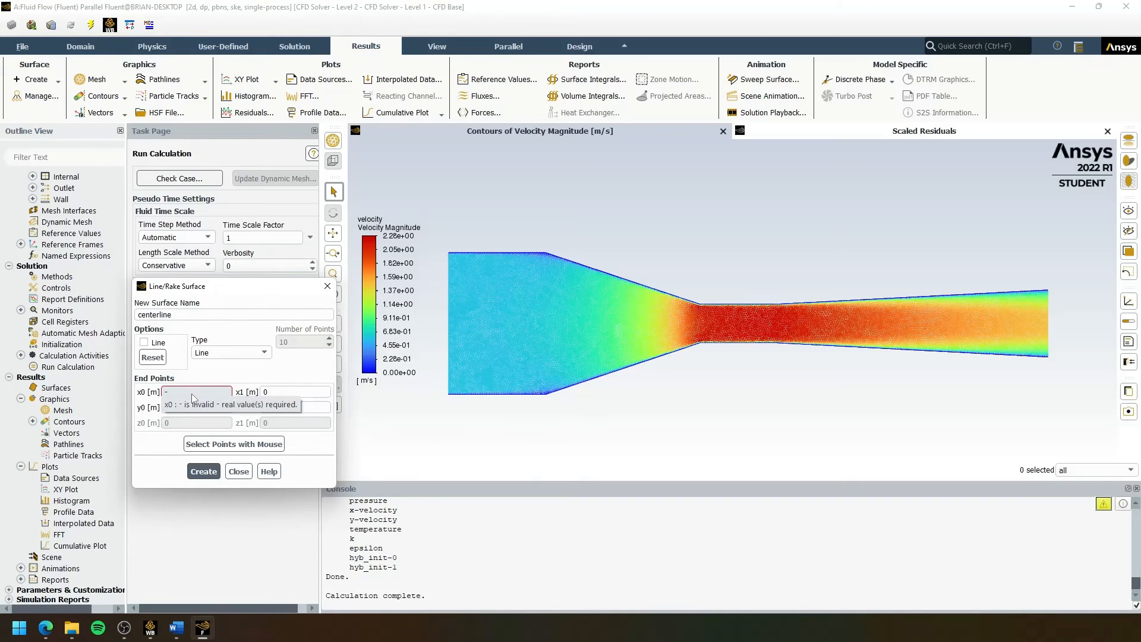
type("1.143")
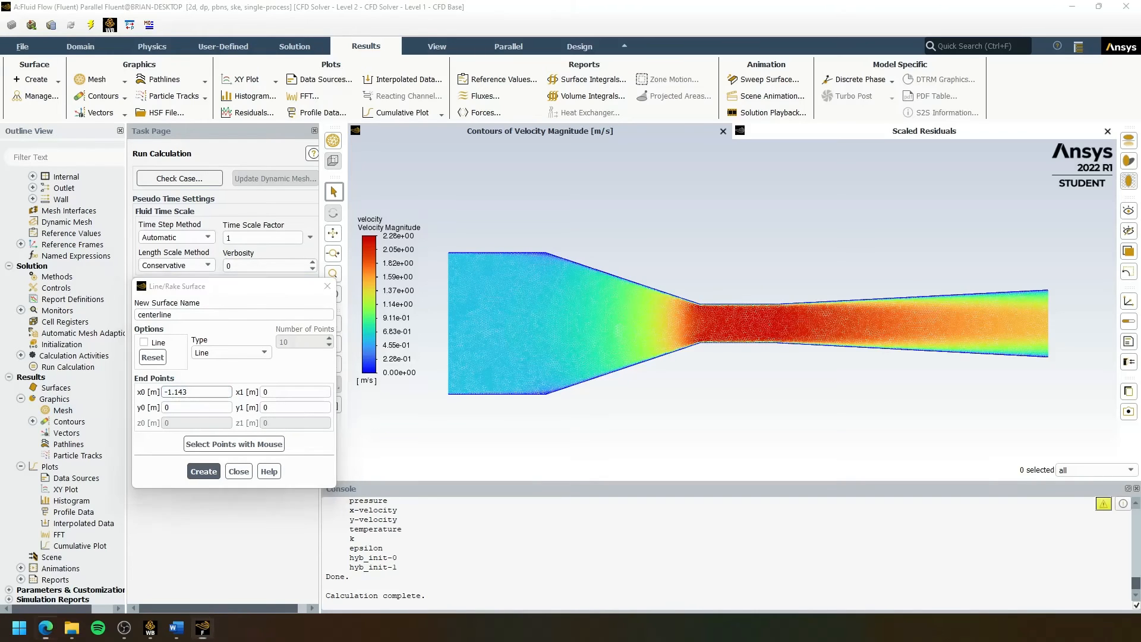
left_click(278, 395)
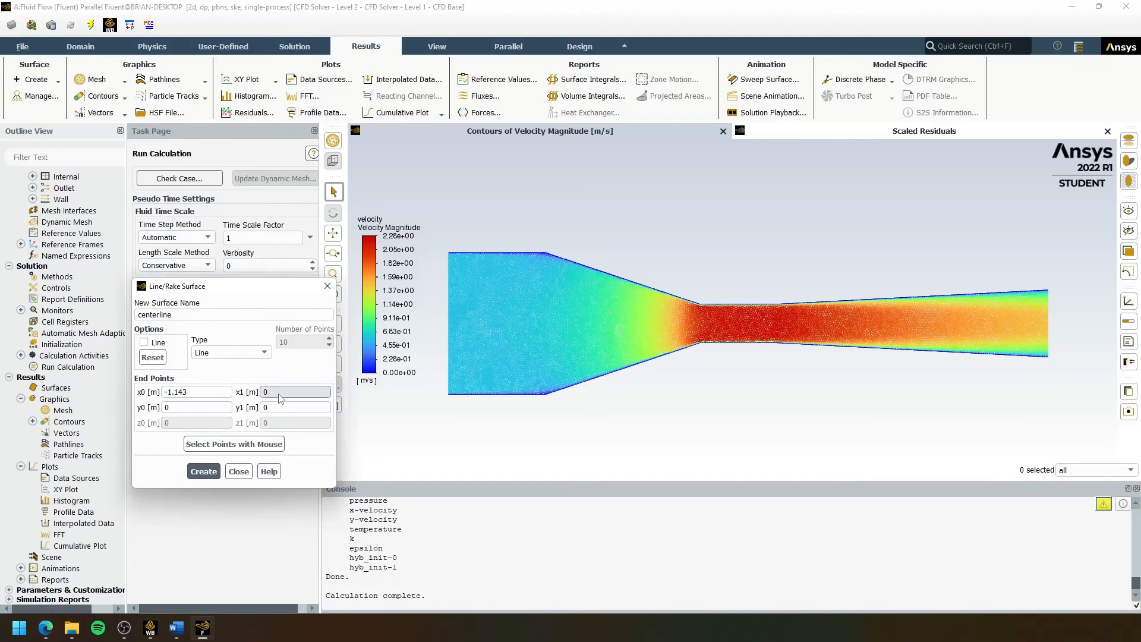
type("1.2192")
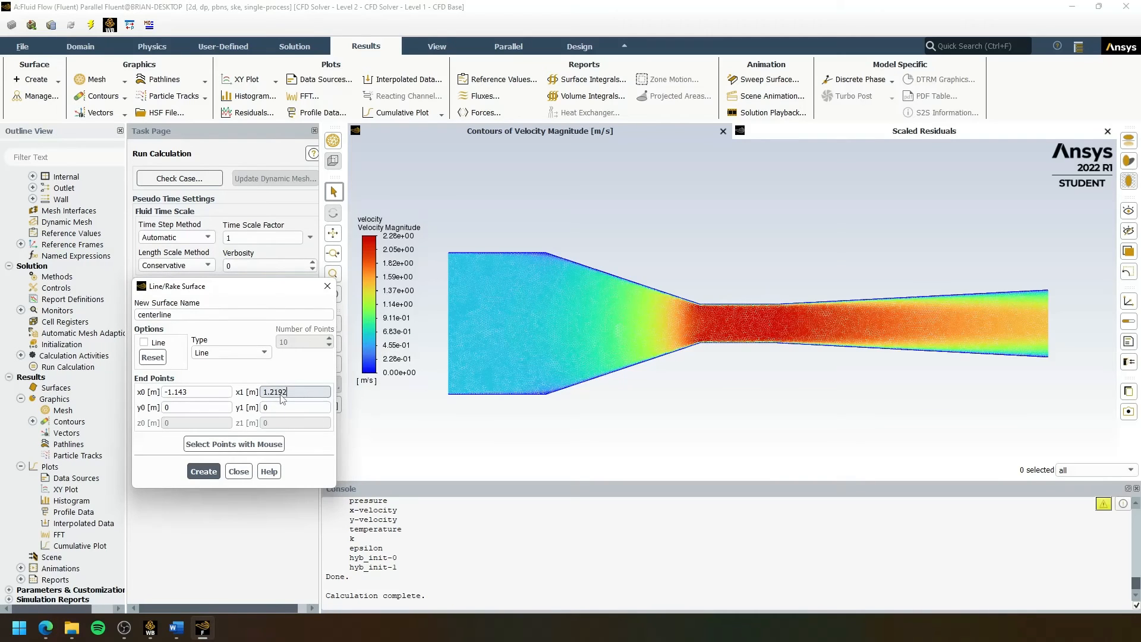
left_click(203, 470)
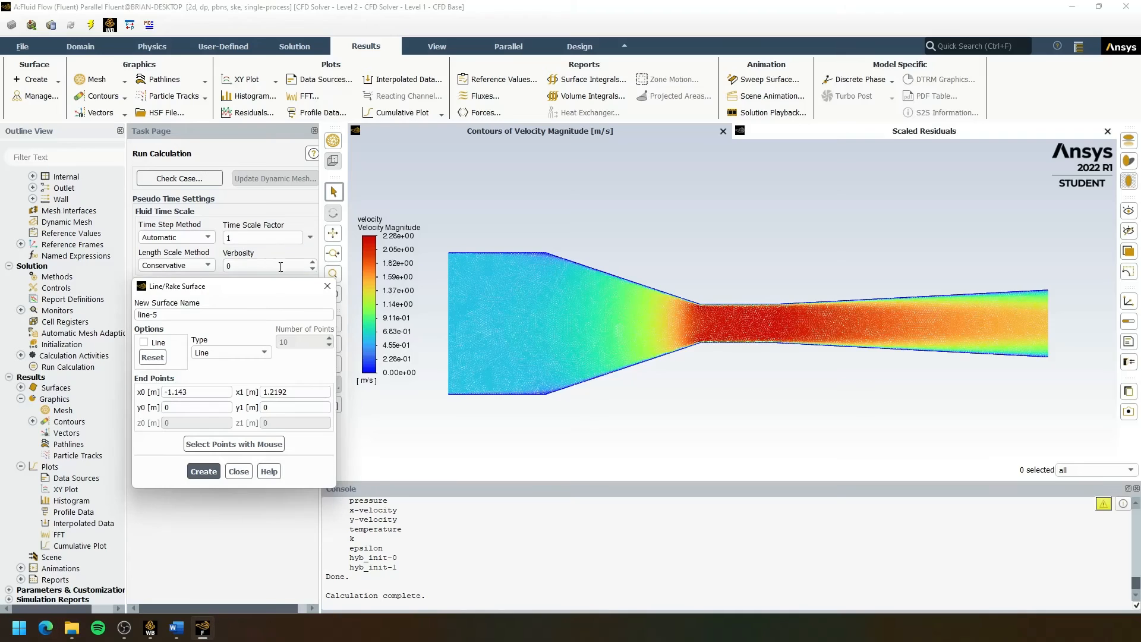
left_click_drag(246, 286, 266, 293)
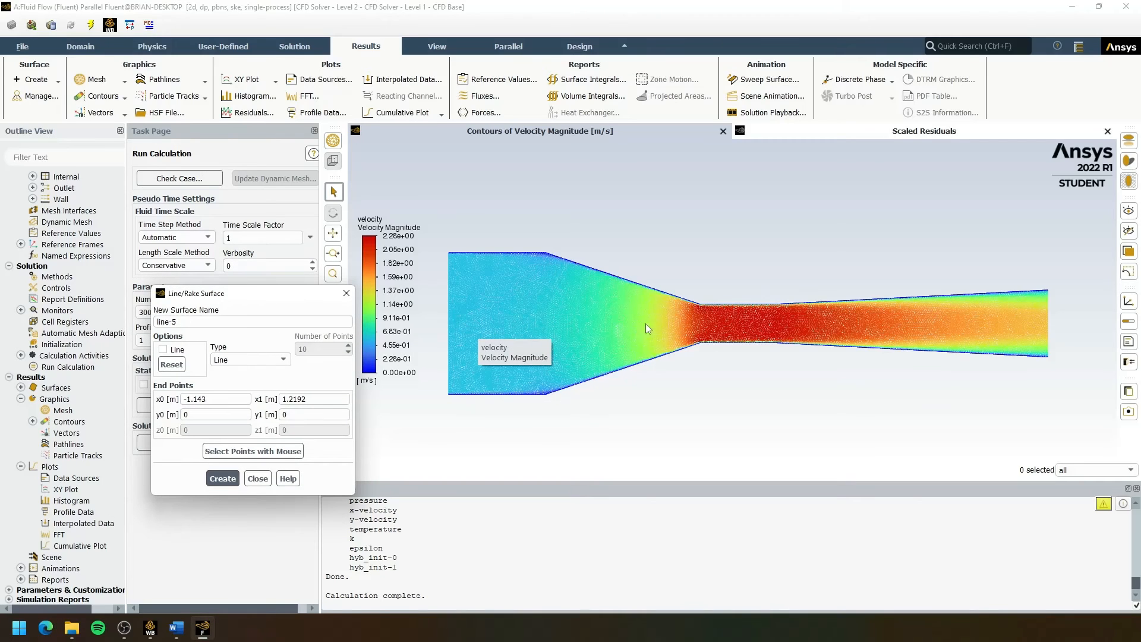
left_click(346, 293)
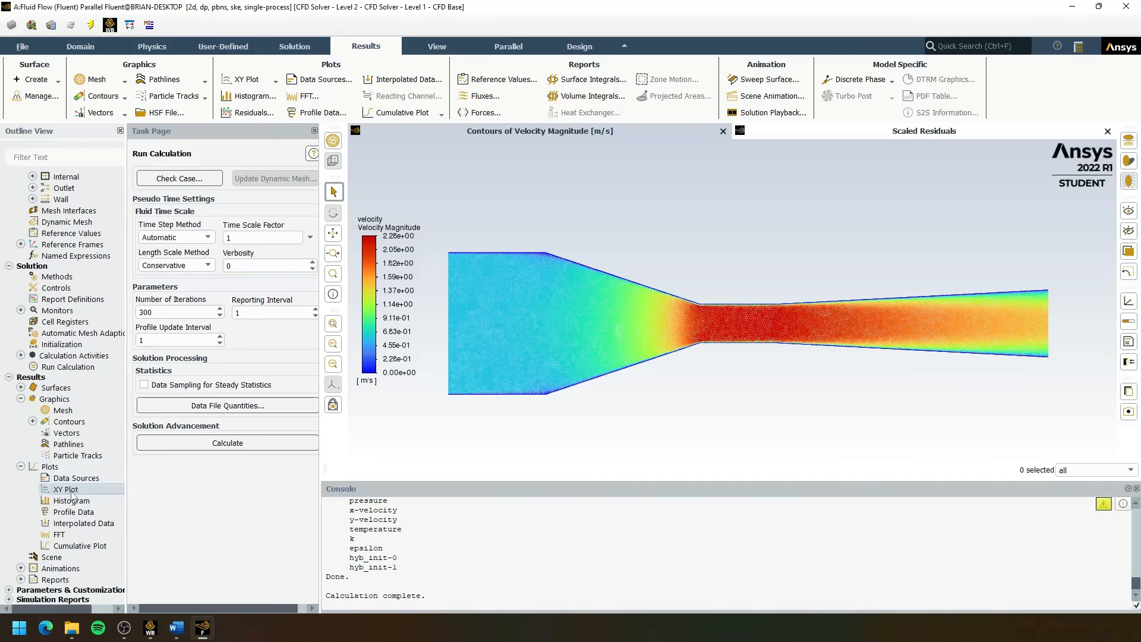
Start a new XY plot and name it "dynamic-pressure-centerline"
right_click(67, 490)
left_click(89, 496)
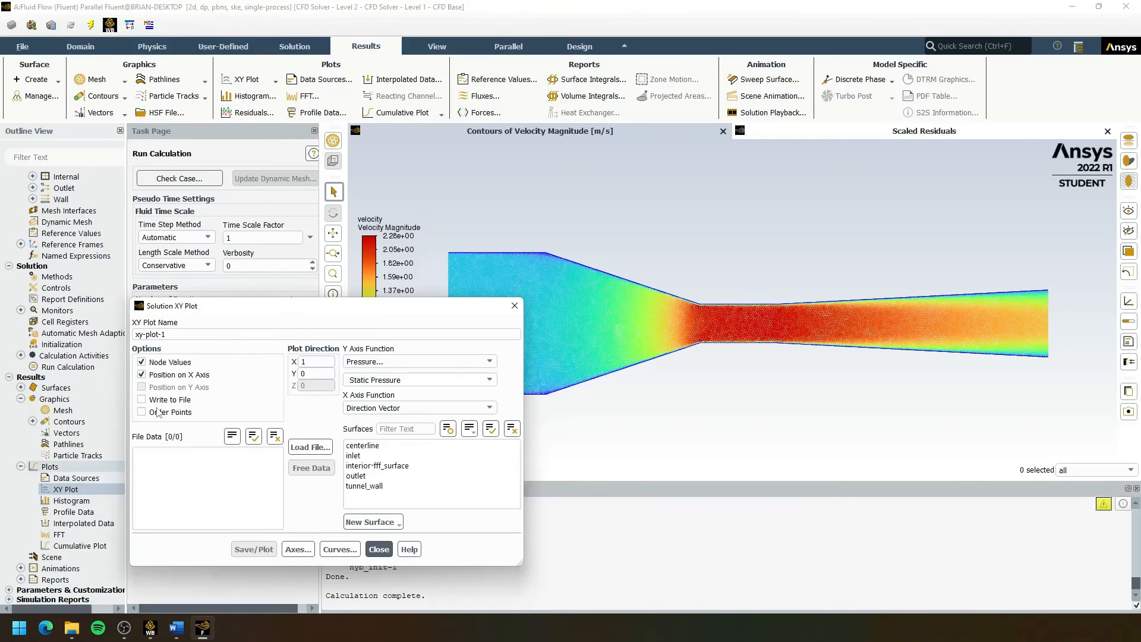
left_click_drag(213, 300, 228, 196)
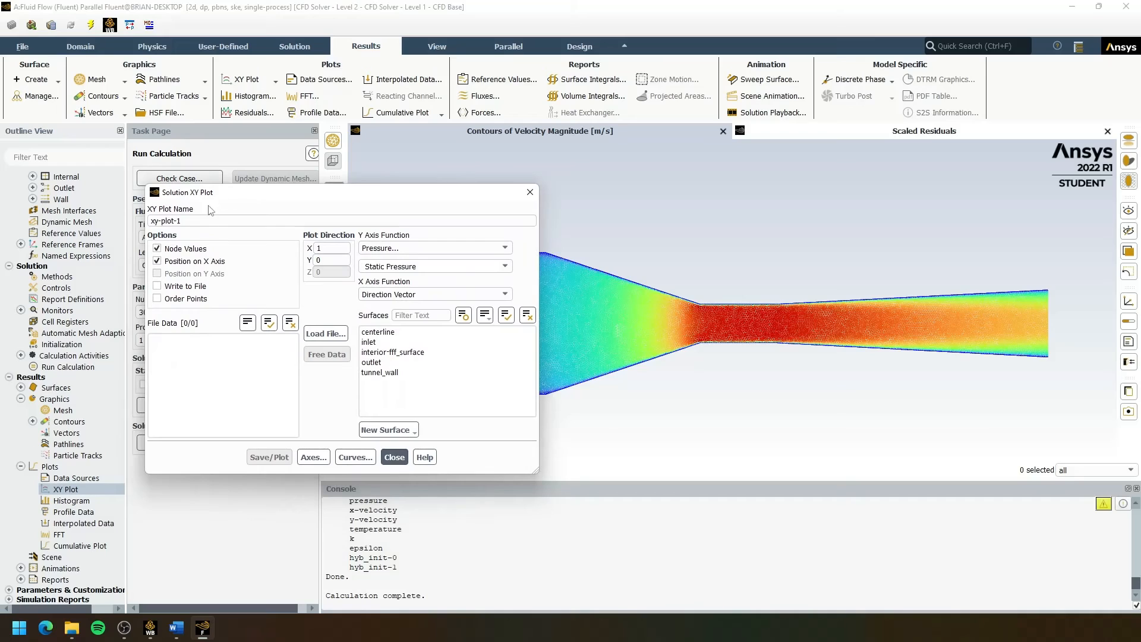
triple_click(183, 222)
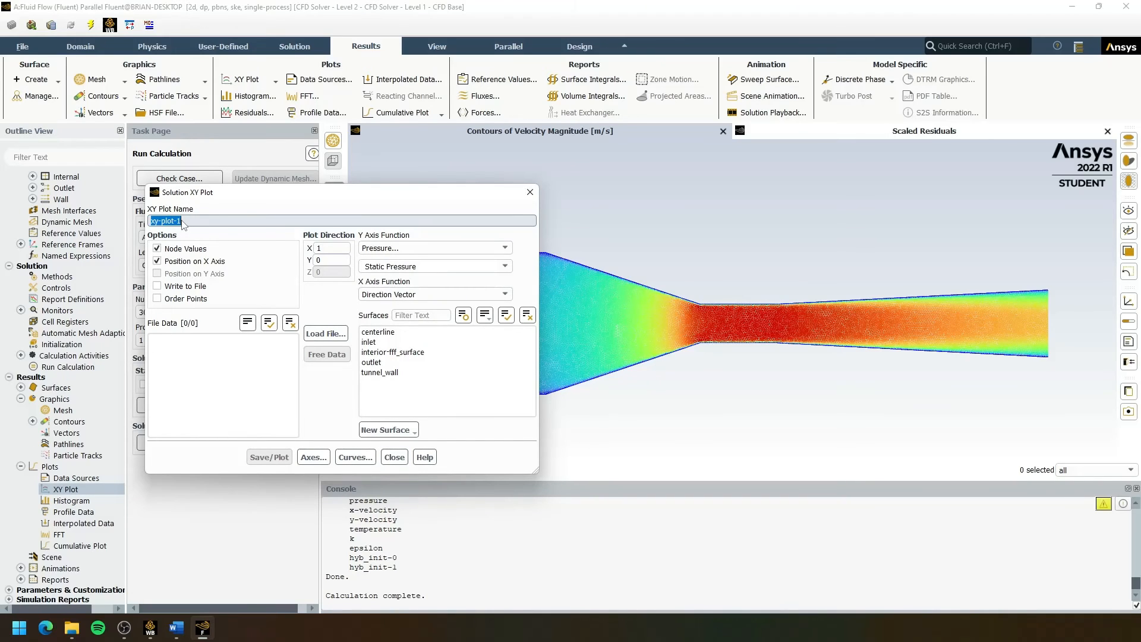
type("dynamic-")
type("pressure-centerline")
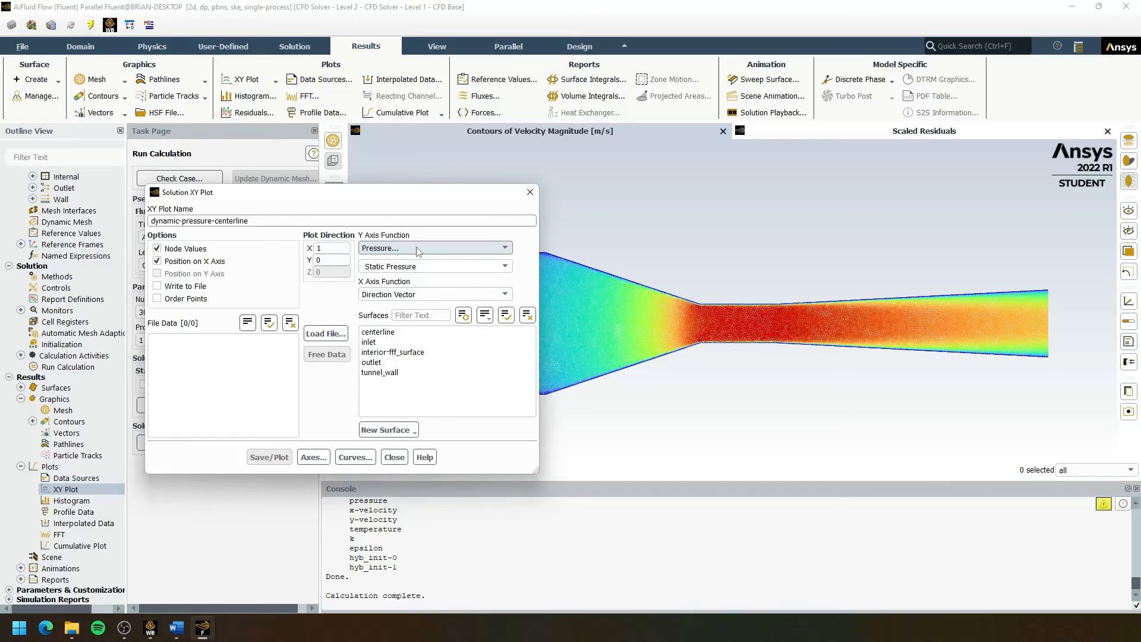
Plot Dynamic Pressure on the Y axis against position for the centerline surface and save the plot
left_click(444, 267)
left_click(500, 267)
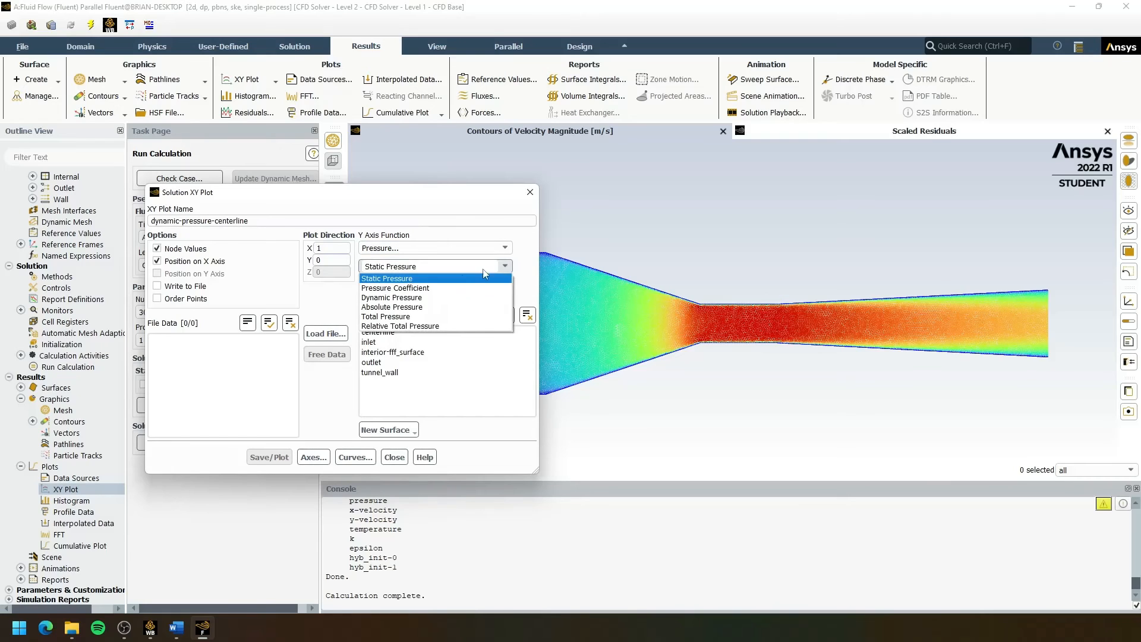
left_click(415, 297)
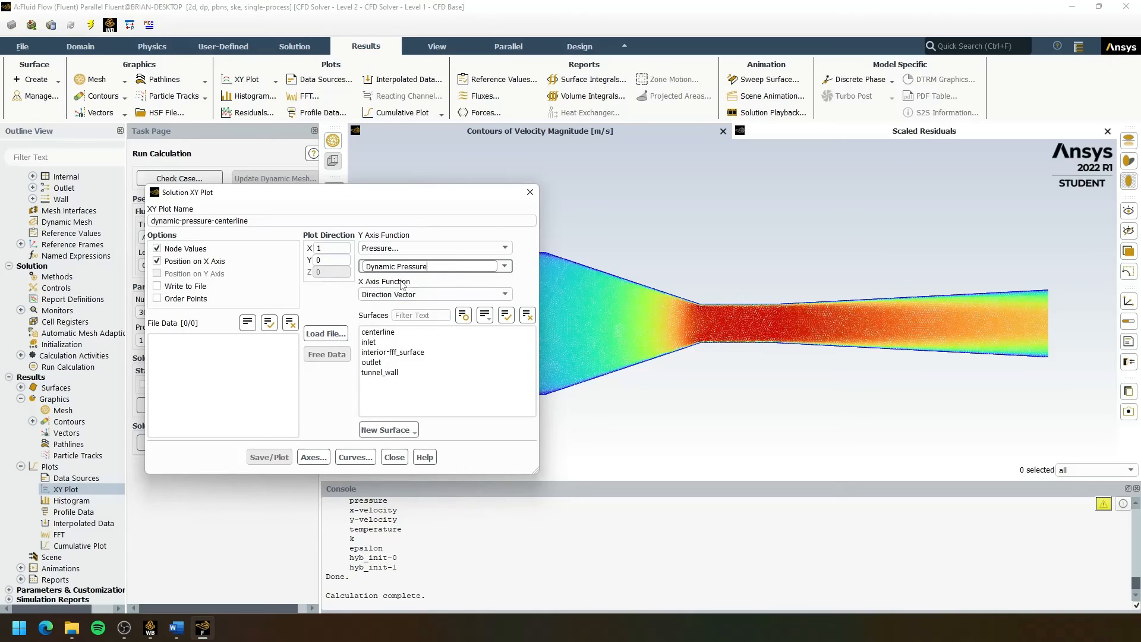
left_click(382, 334)
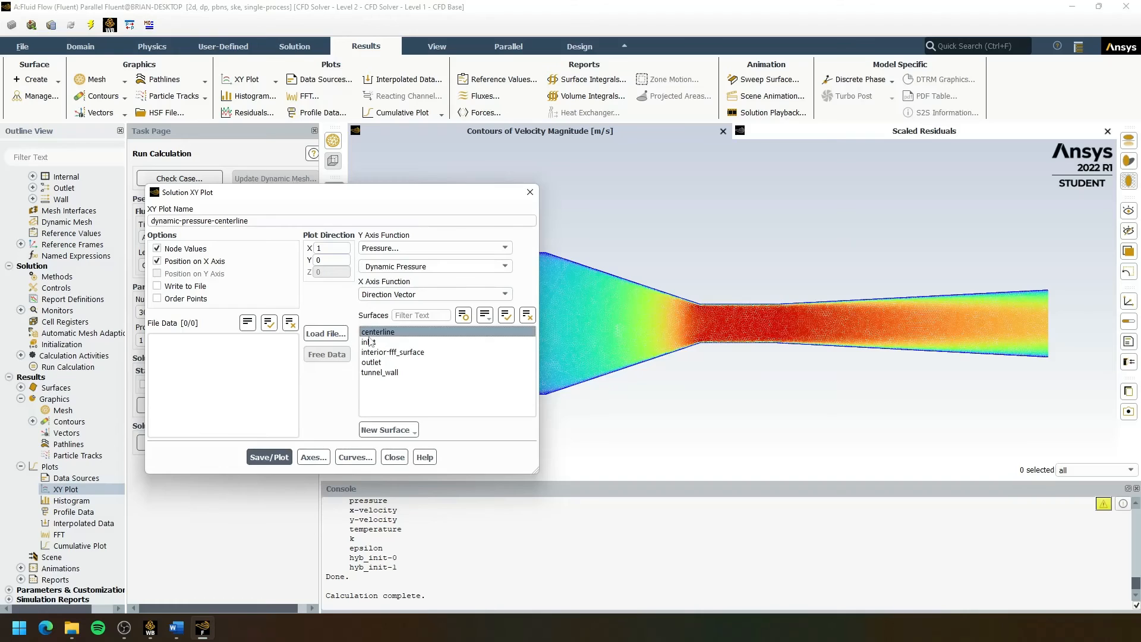
left_click(269, 458)
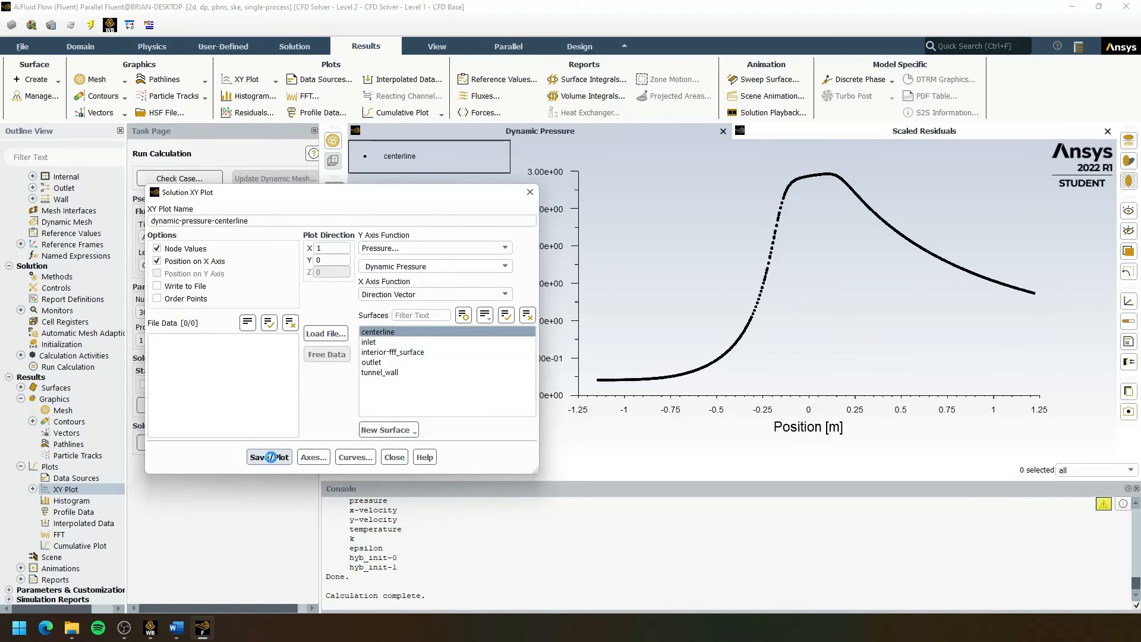
left_click(529, 194)
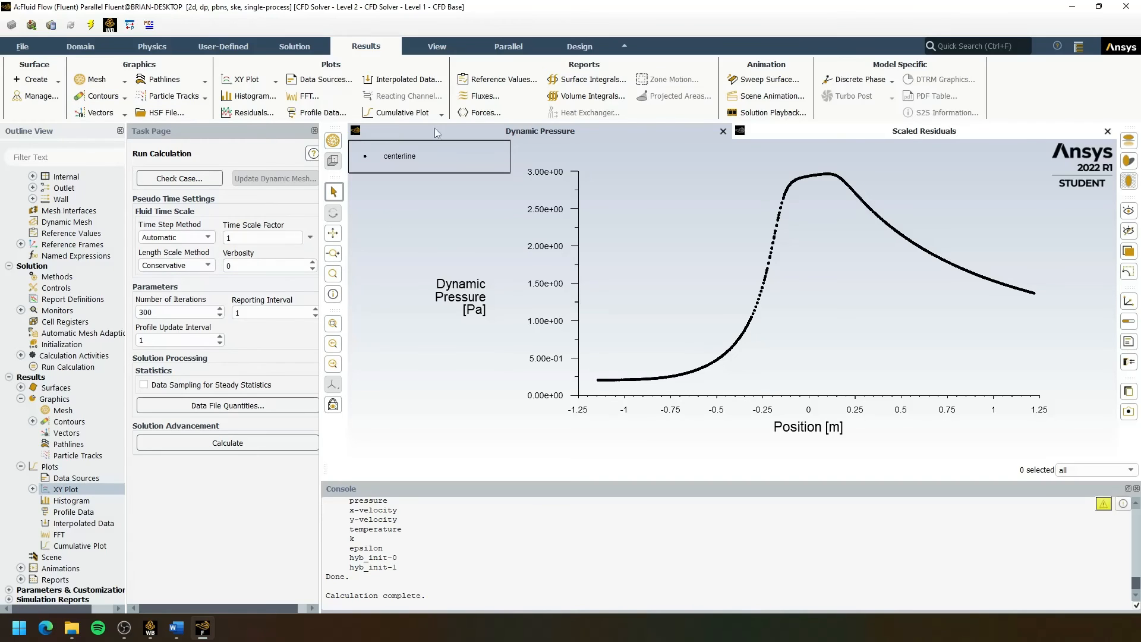
Create and display another filled Velocity Magnitude contour of the nozzle with the default settings
double_click(69, 422)
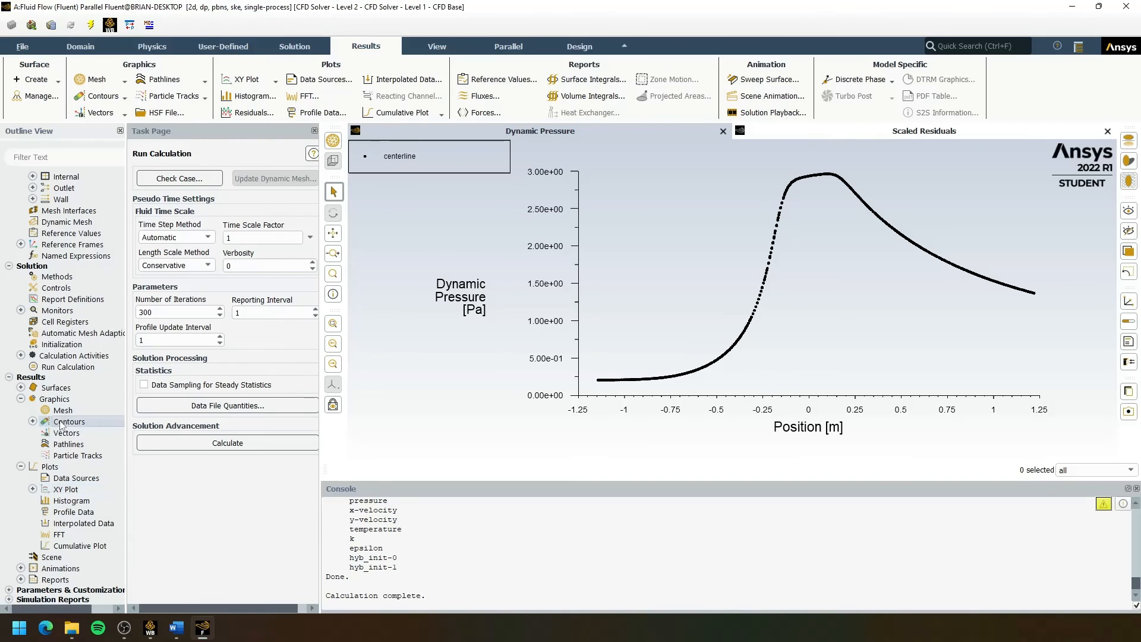
left_click(144, 472)
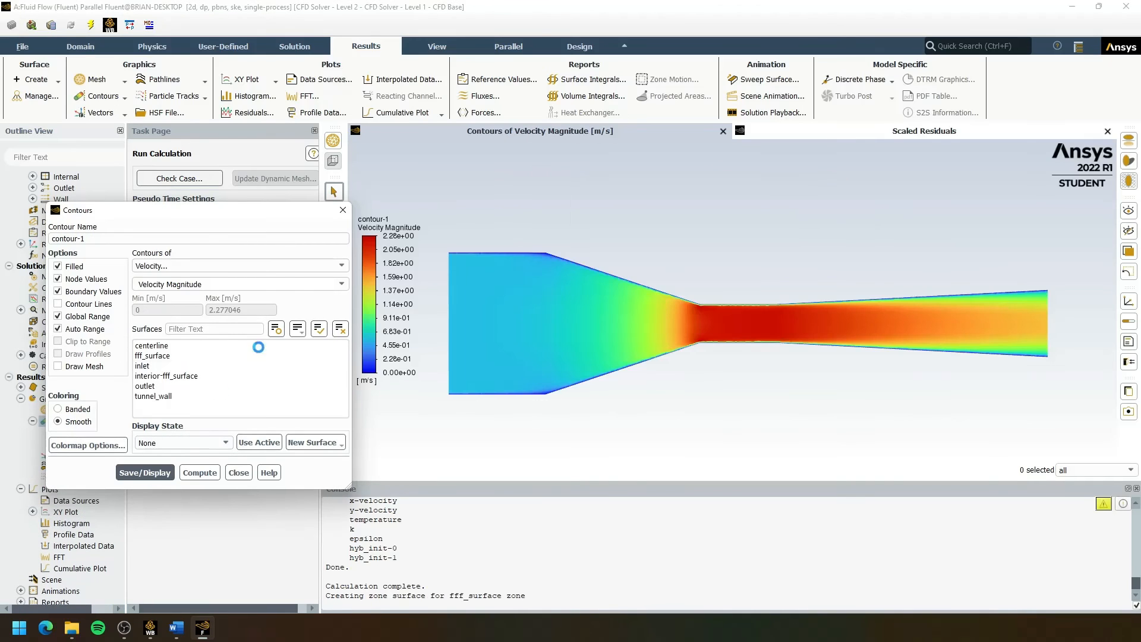
left_click(343, 210)
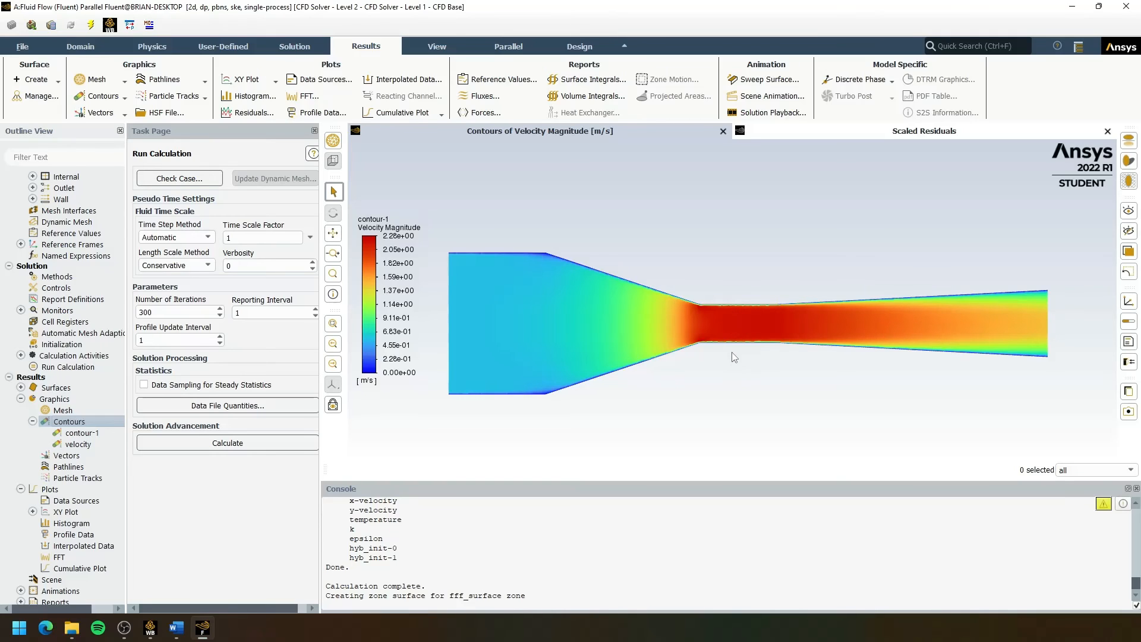
Create a vertical line surface across the throat at x 0, with y0 -0.0762 m and y1 0.0762 m, keeping the default name
left_click(58, 81)
left_click(37, 151)
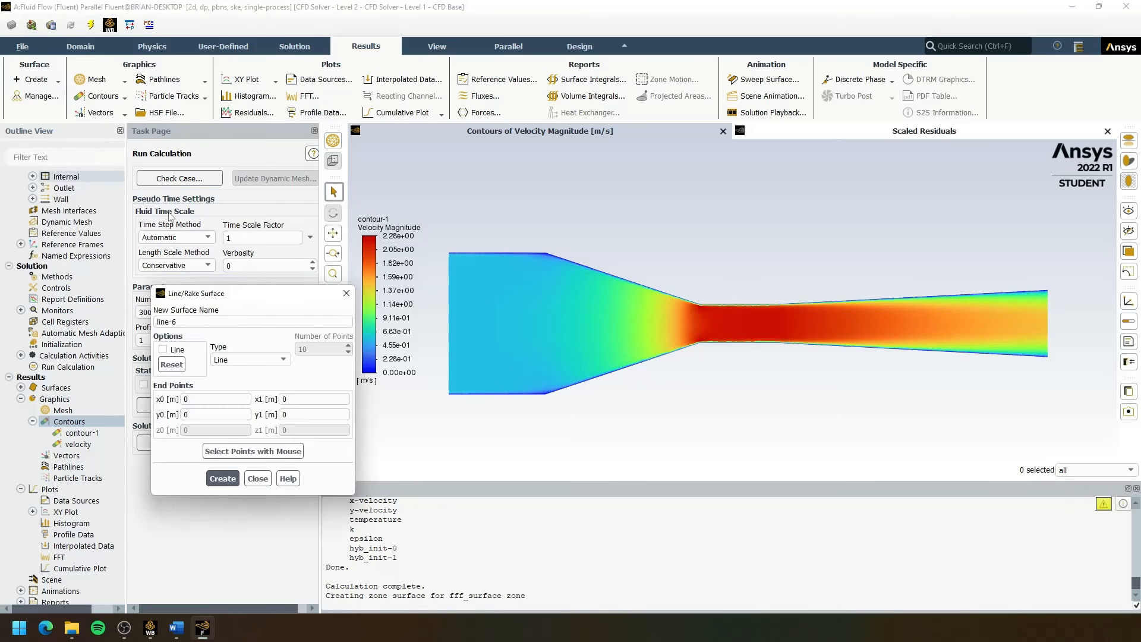
left_click_drag(249, 298, 272, 288)
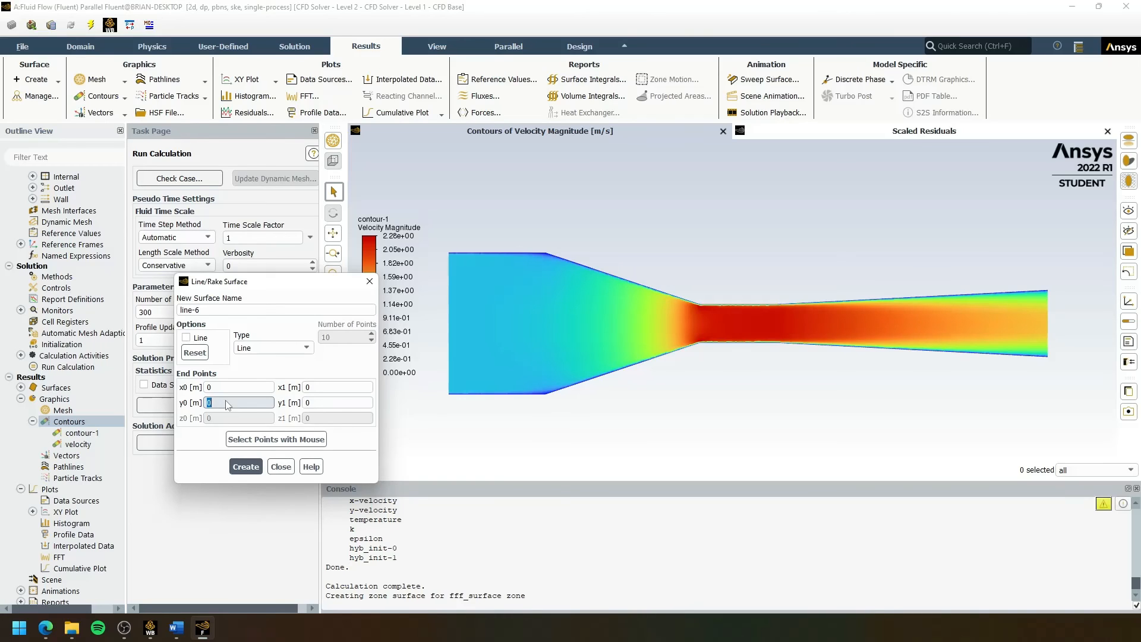
type("-0.0762")
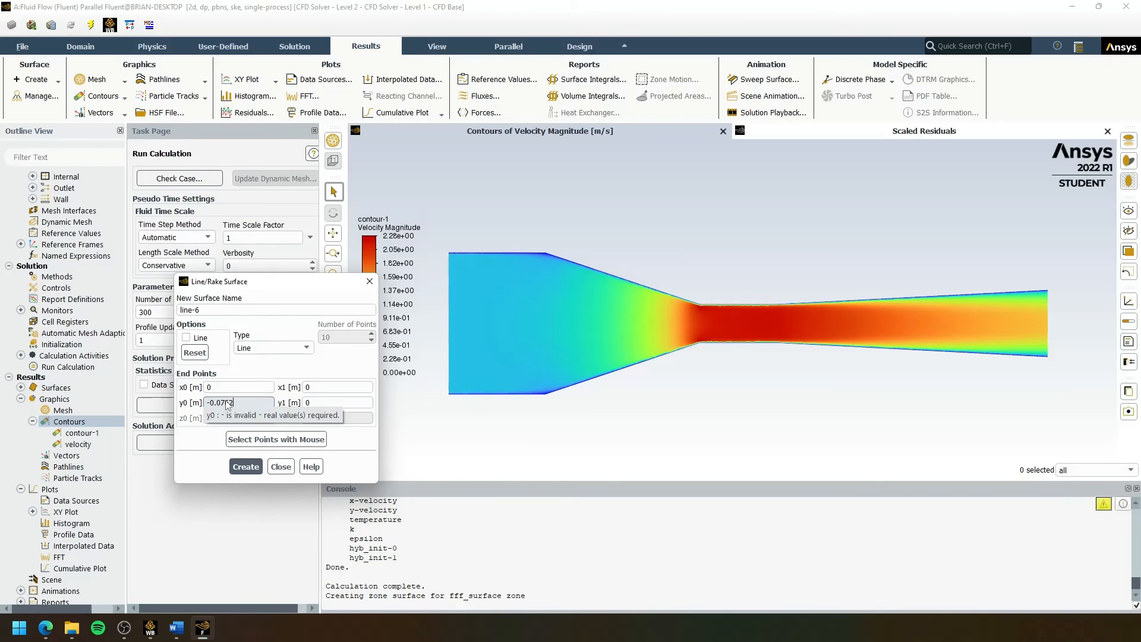
left_click(331, 409)
type("0.0762")
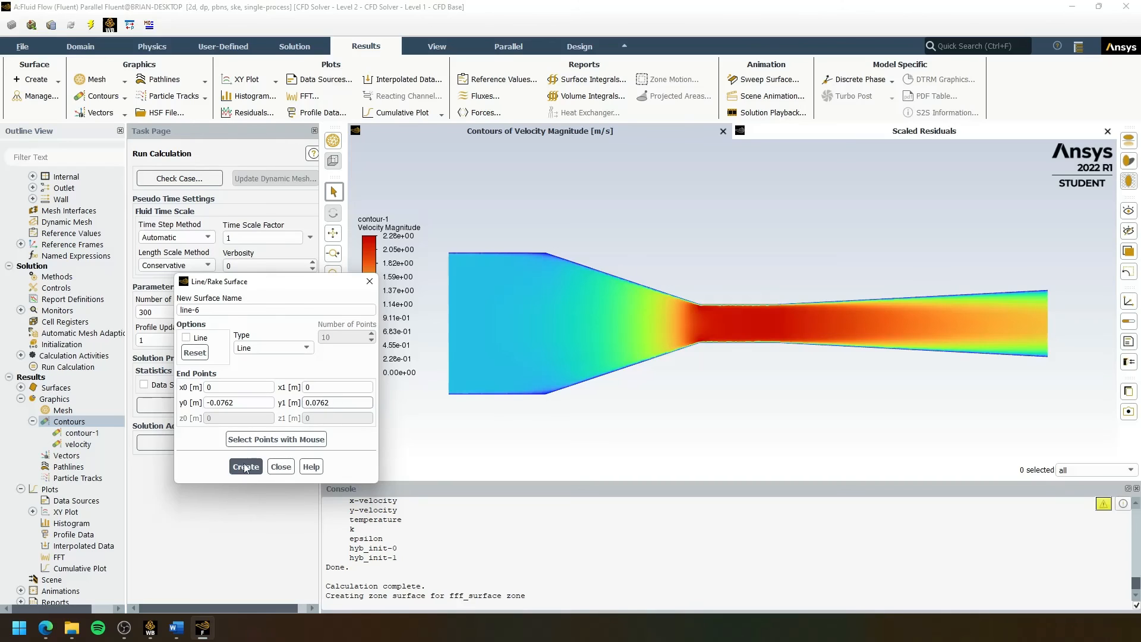
left_click(246, 467)
Create another line surface with the same end points, named "vertical-center", and check the list of surfaces
left_click(255, 309)
triple_click(247, 311)
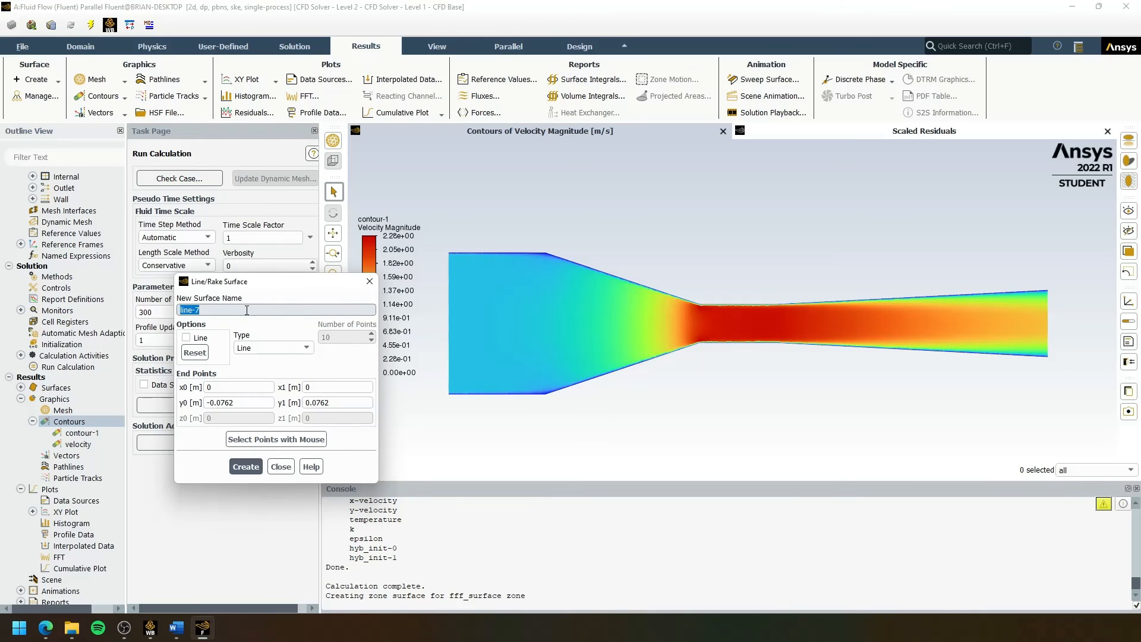
type("vertical-center")
left_click(246, 466)
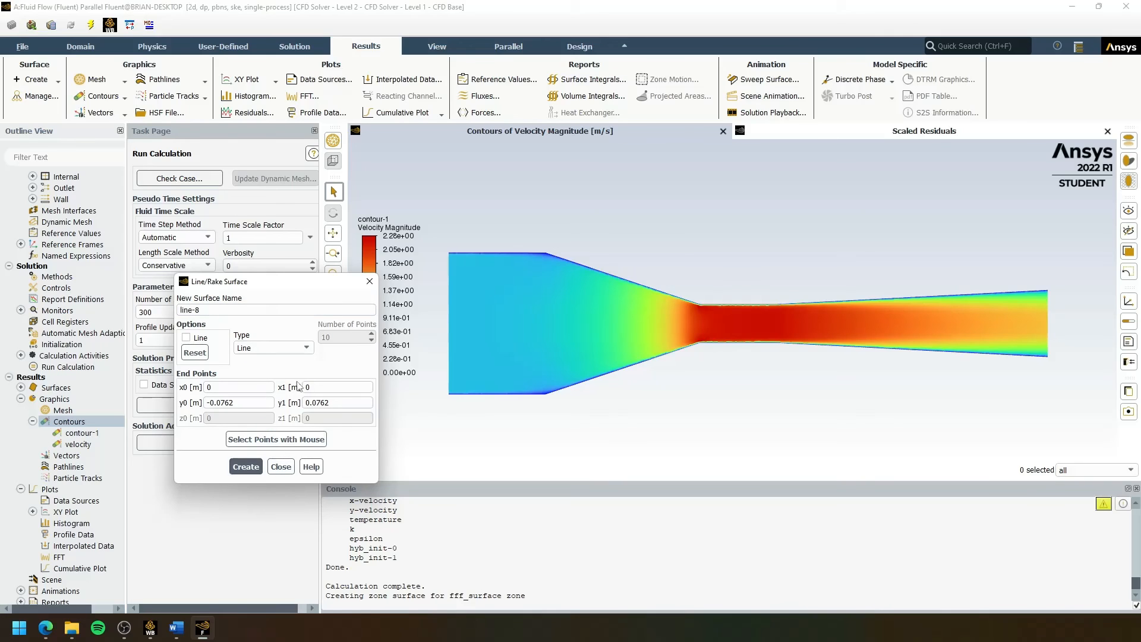
left_click(370, 281)
left_click(33, 420)
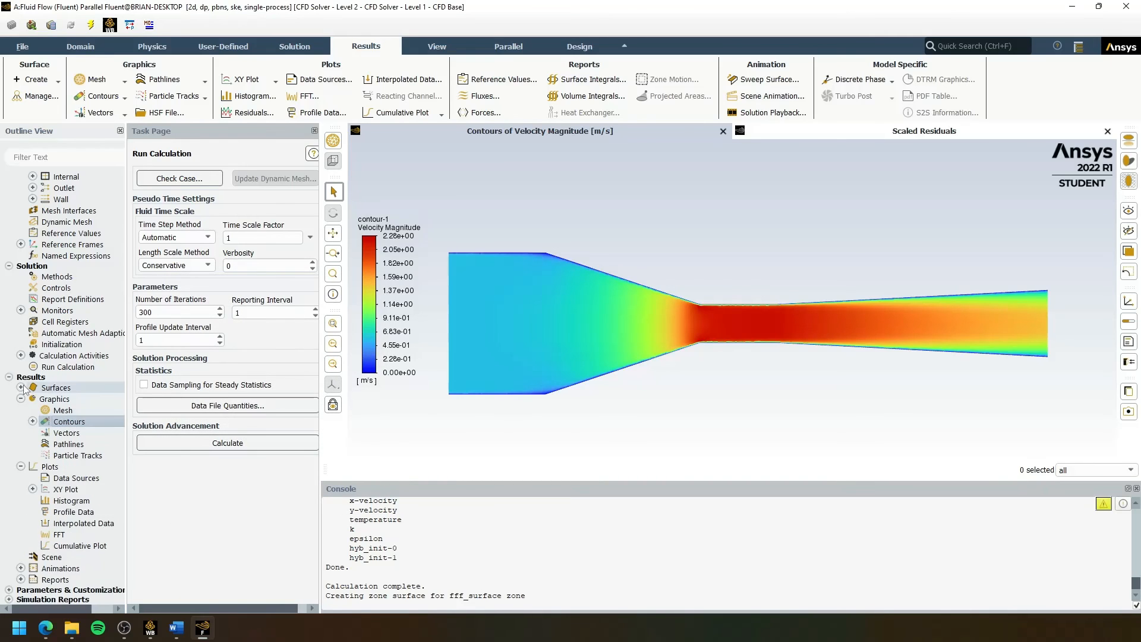
left_click(22, 387)
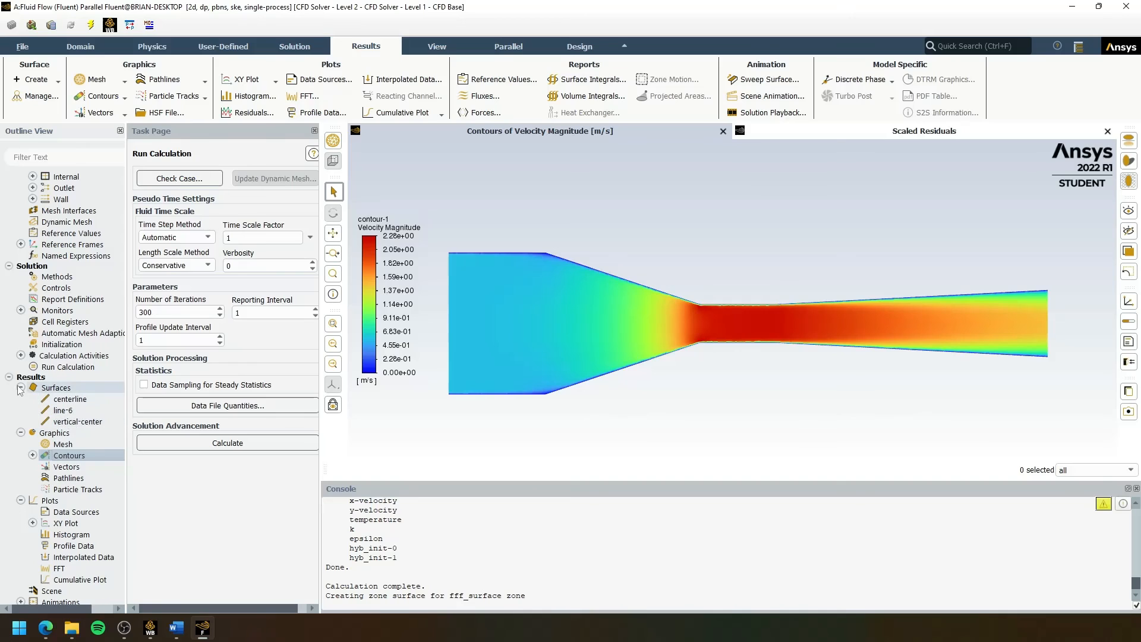
left_click(22, 387)
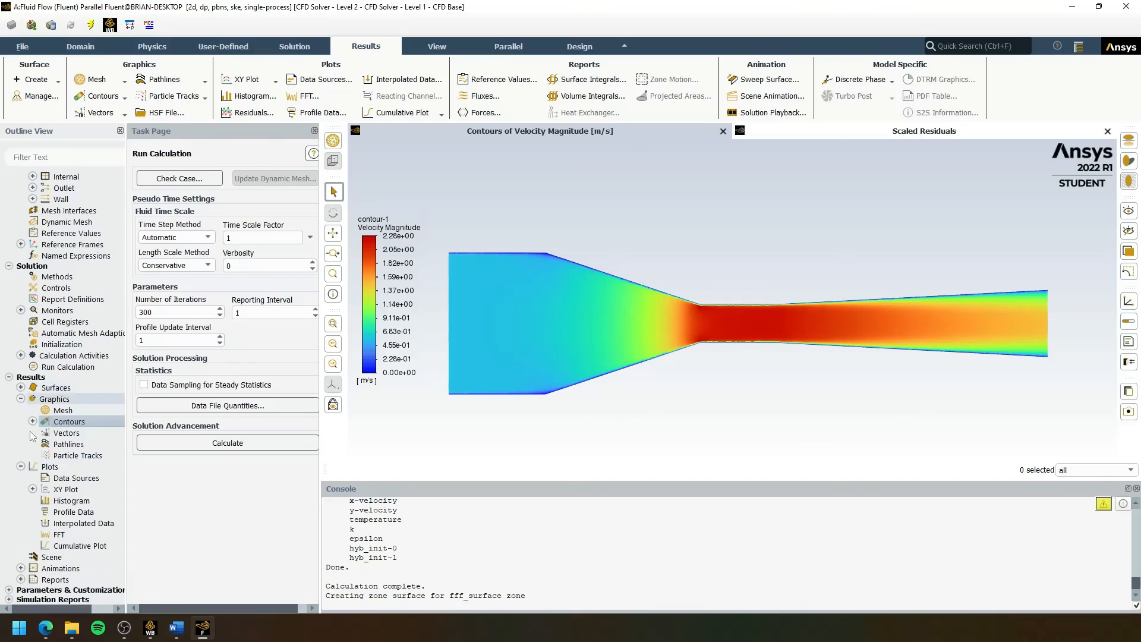
Start a new XY plot with Velocity Magnitude on the Y axis and plot direction X 0, Y 1
right_click(74, 491)
left_click(78, 495)
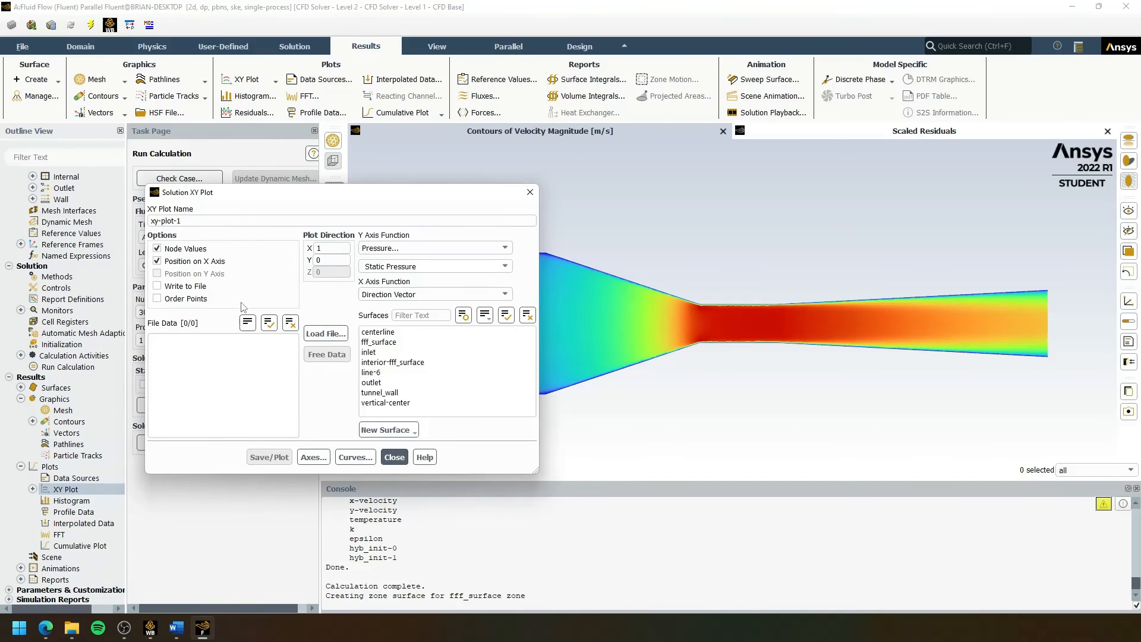
left_click(392, 250)
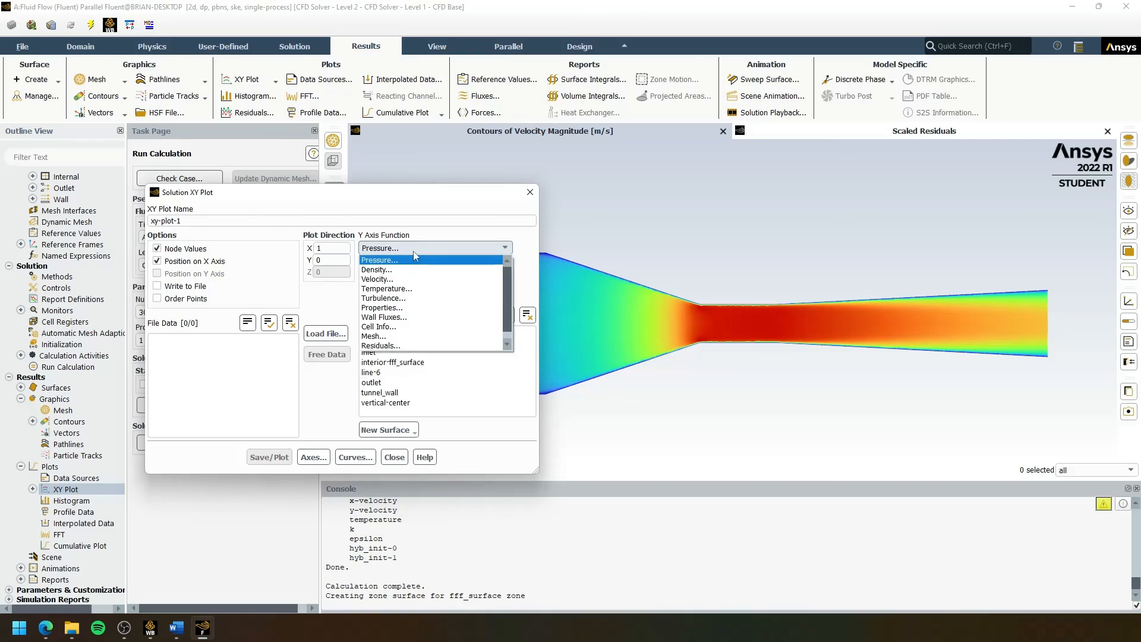
left_click(395, 285)
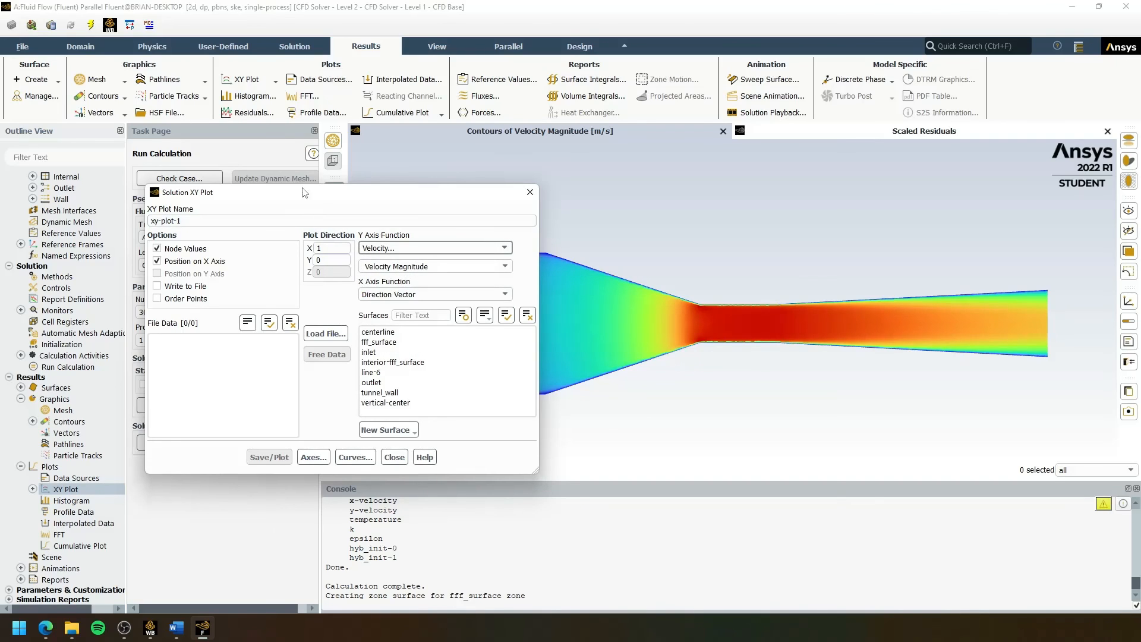
left_click_drag(314, 194, 338, 196)
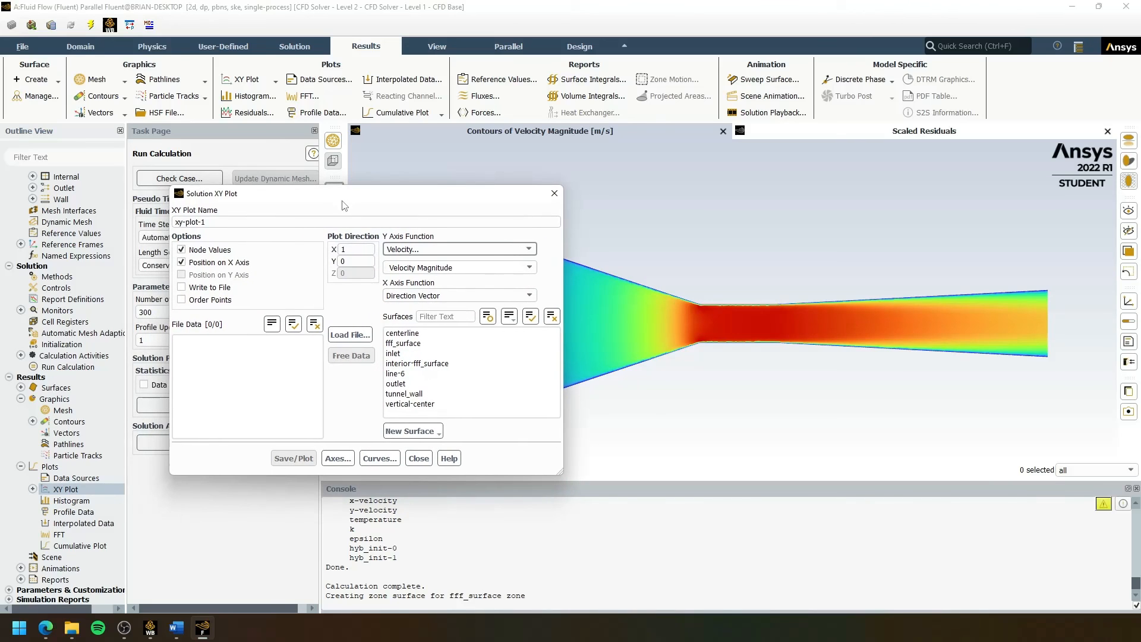
double_click(348, 264)
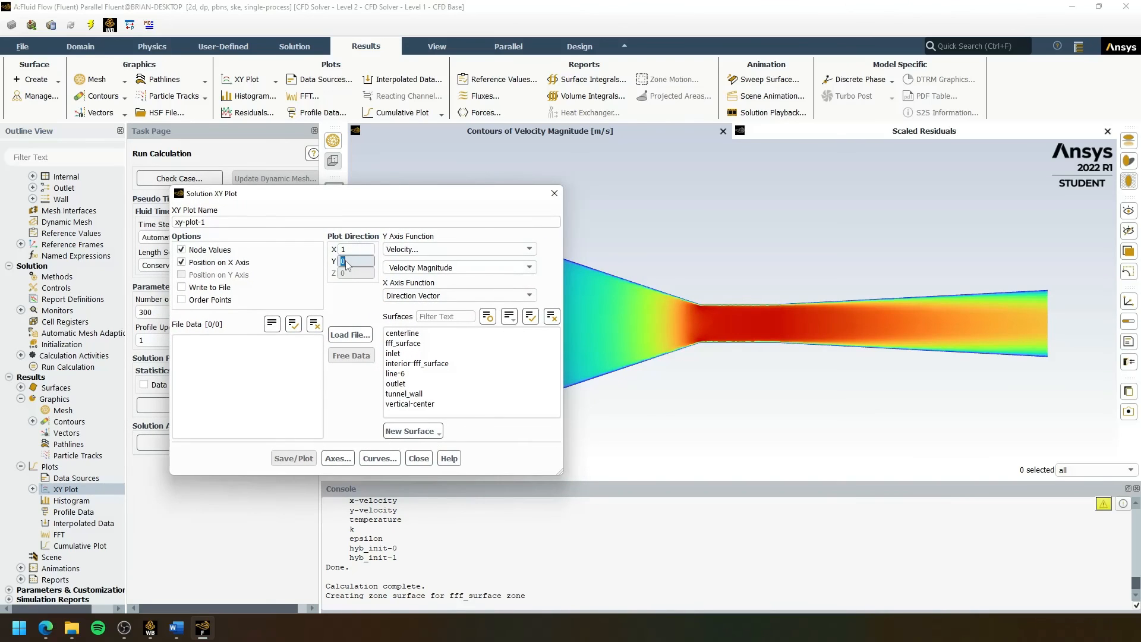
double_click(346, 250)
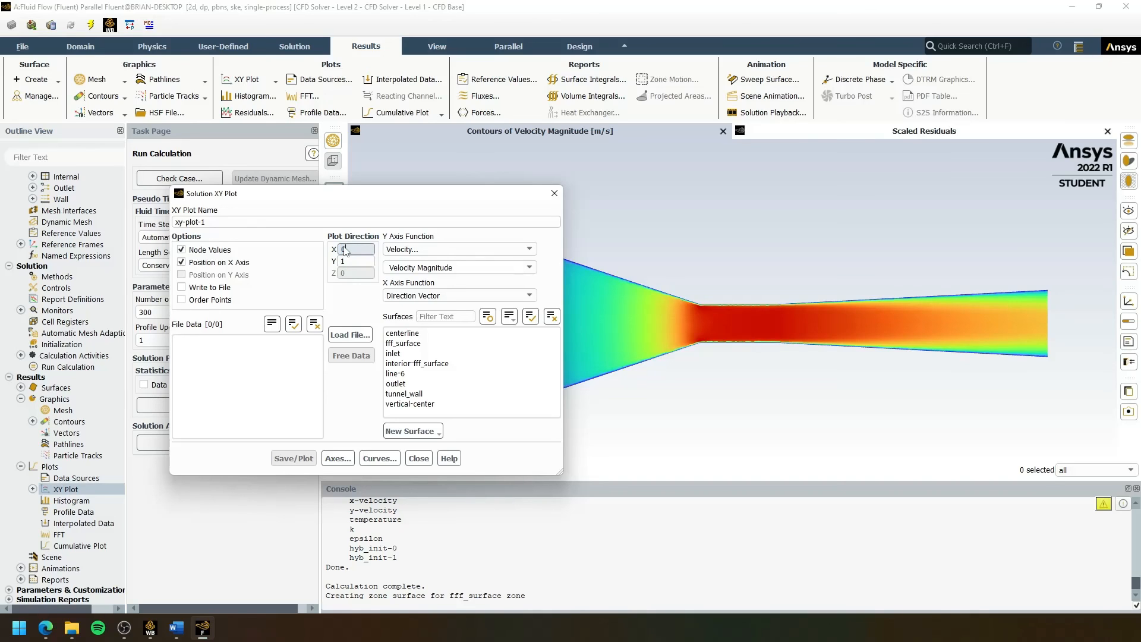
Save and plot the velocity profile for the vertical-center surface, keeping the default plot name
left_click(347, 223)
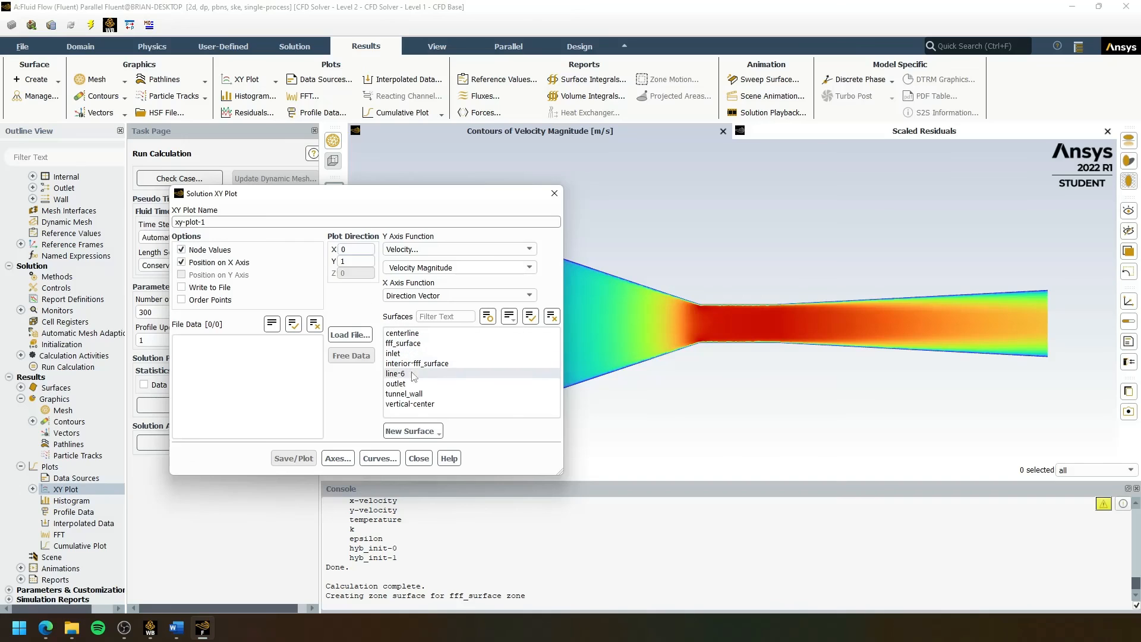
left_click(414, 405)
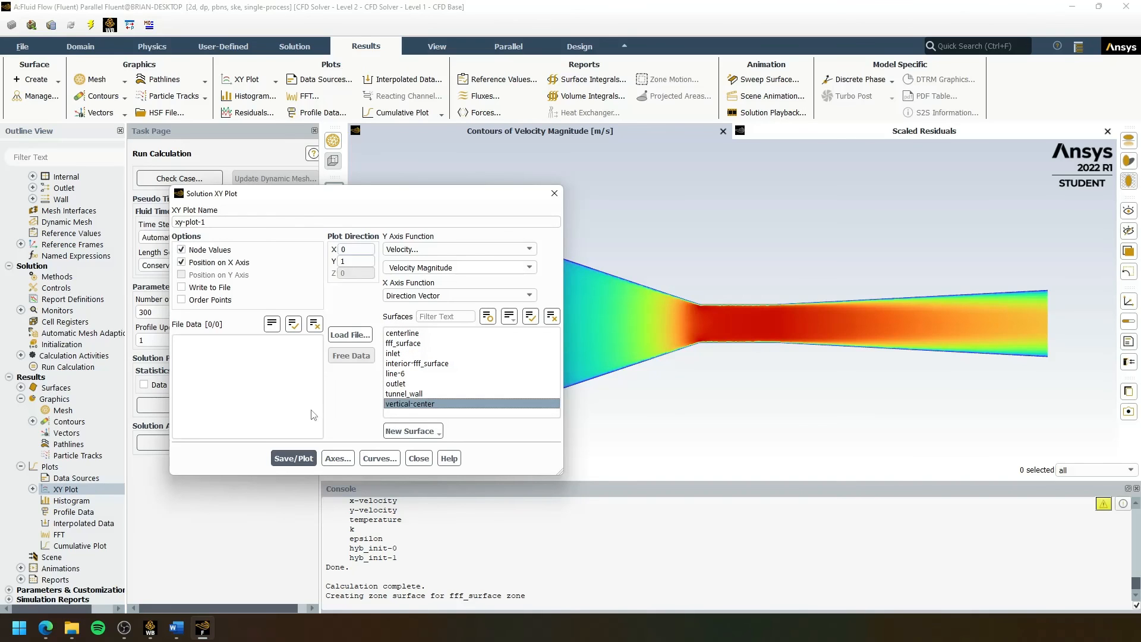
left_click(298, 458)
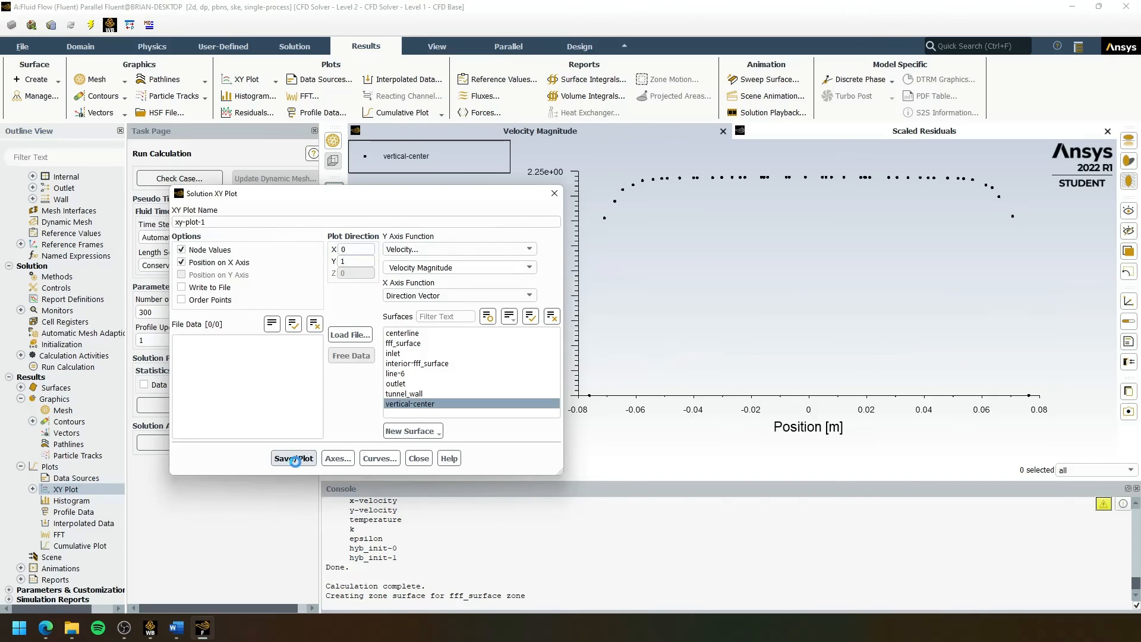
left_click(554, 193)
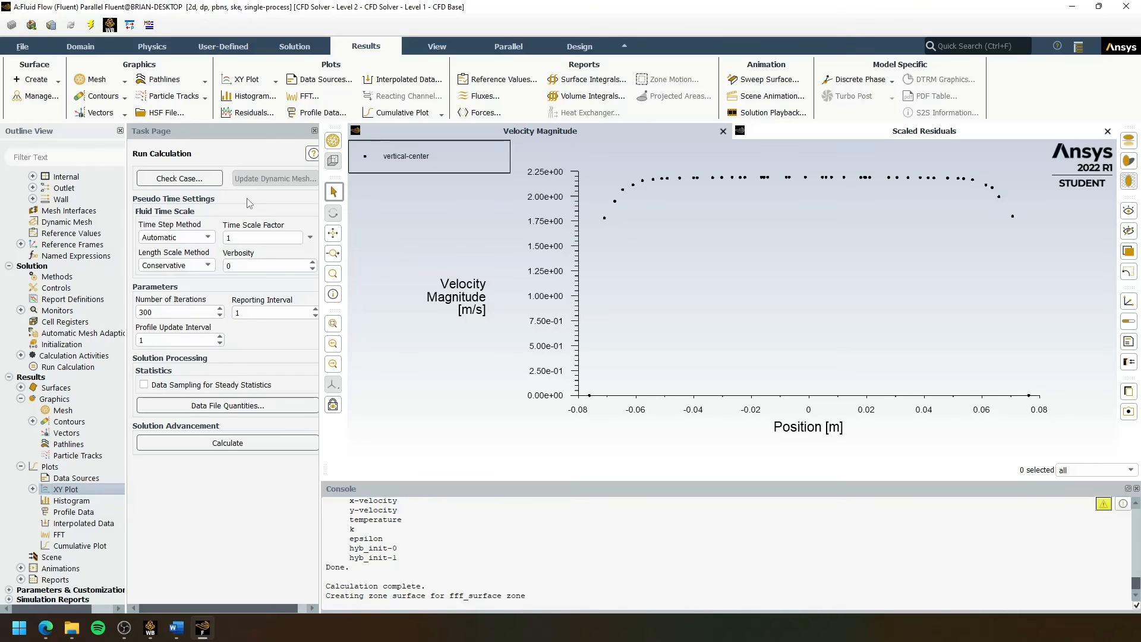
scroll(65, 243, "up", 2)
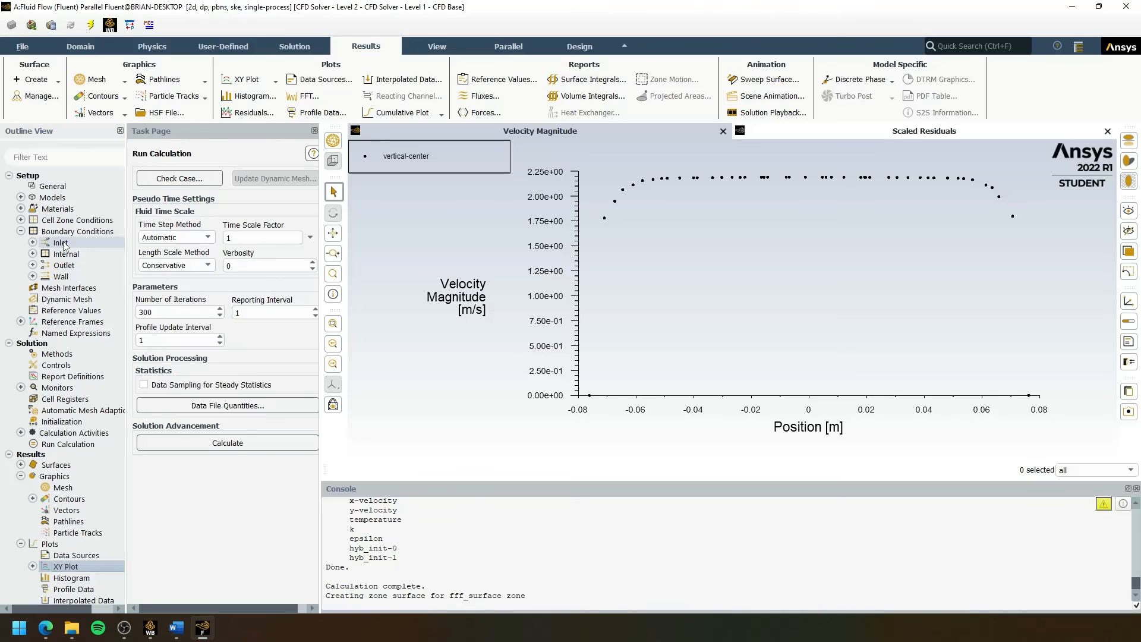
left_click(124, 628)
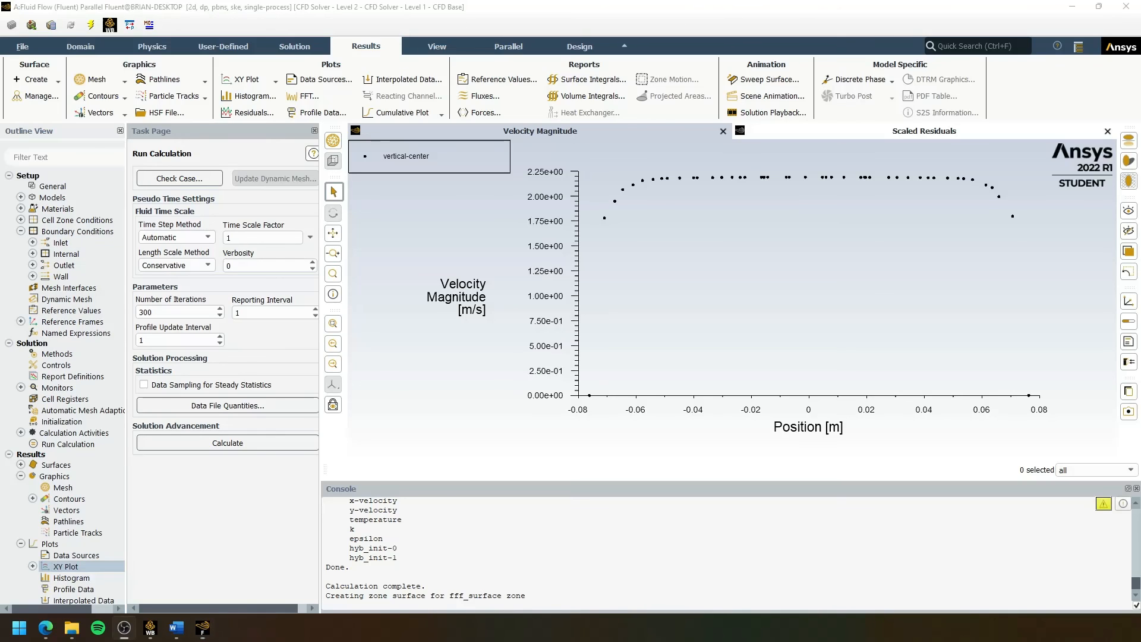